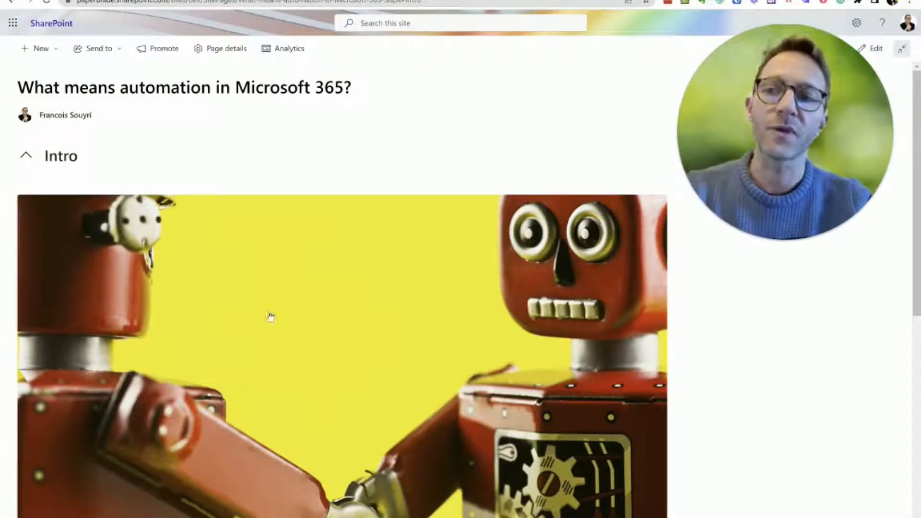
- Switch to the DEMO folder in OneDrive and choose the Copy file as a PDF in OneDrive (Business) automation for 2020 Sales presentation.pptx
click(26, 157)
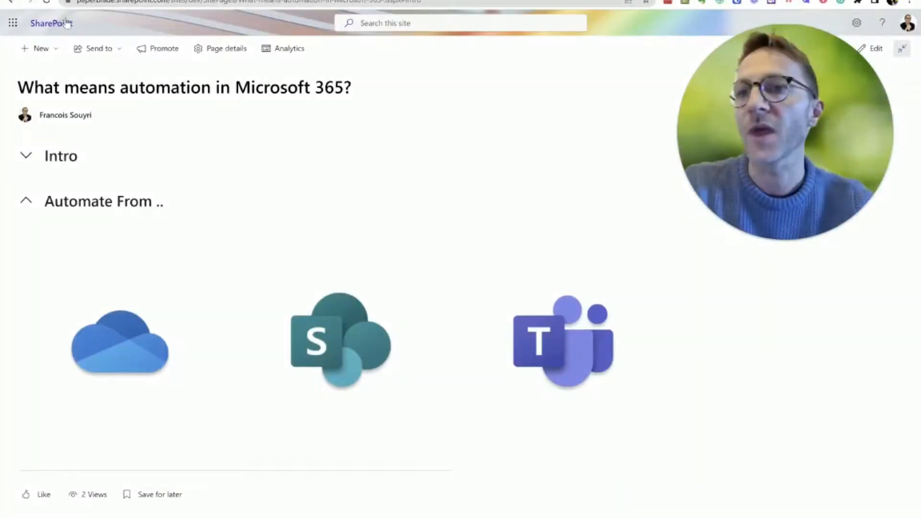
click(72, 1)
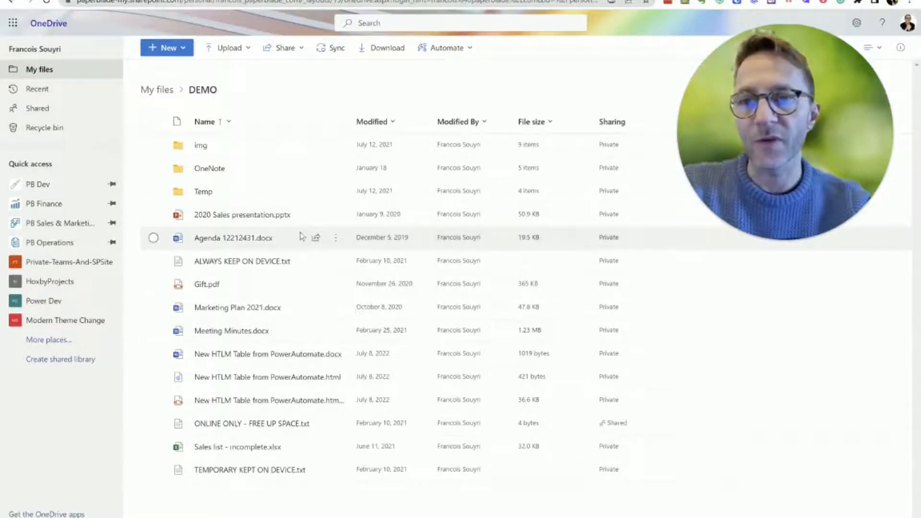
click(154, 215)
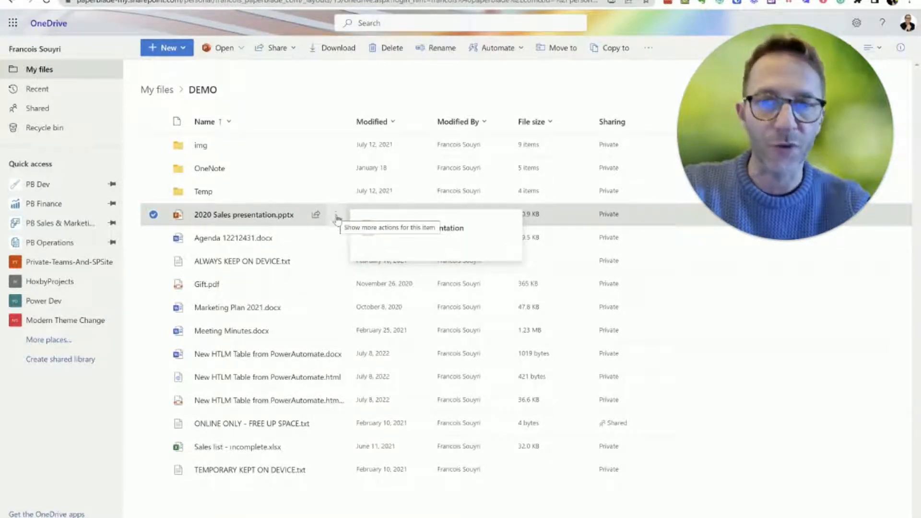
click(336, 216)
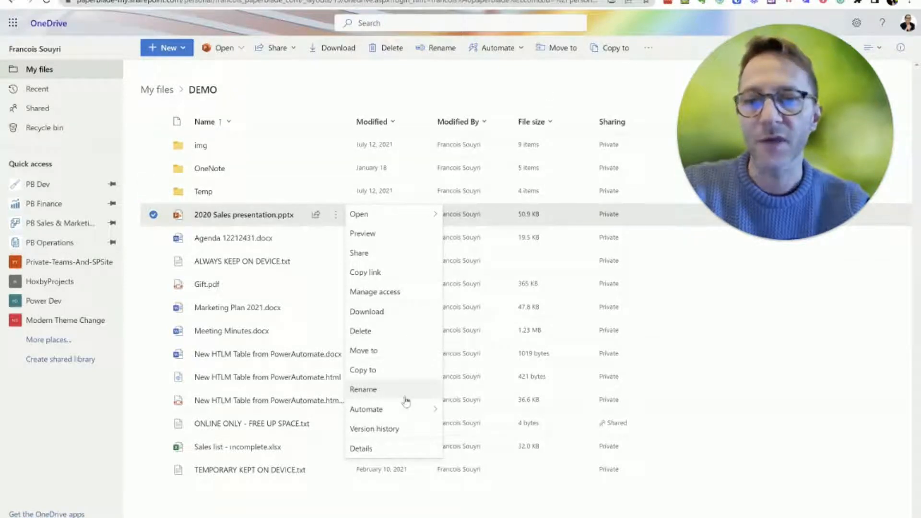
mouse_move(405, 405)
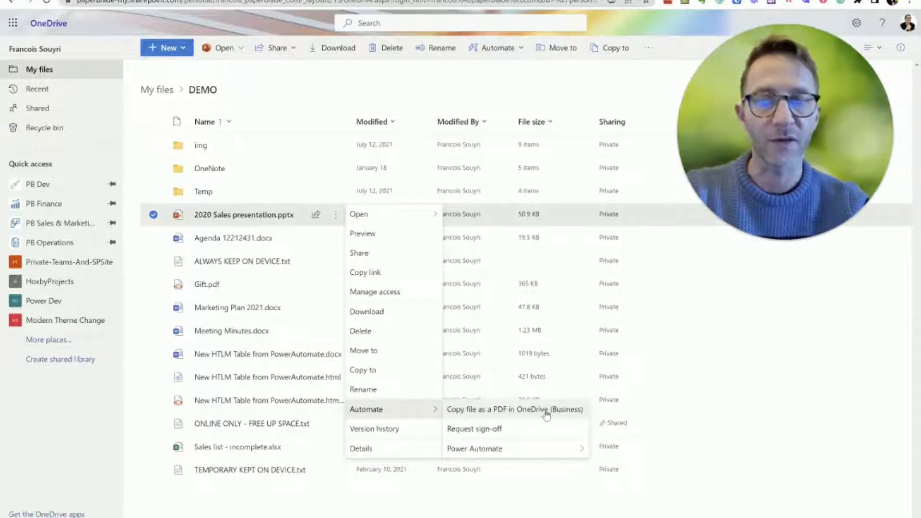
click(564, 413)
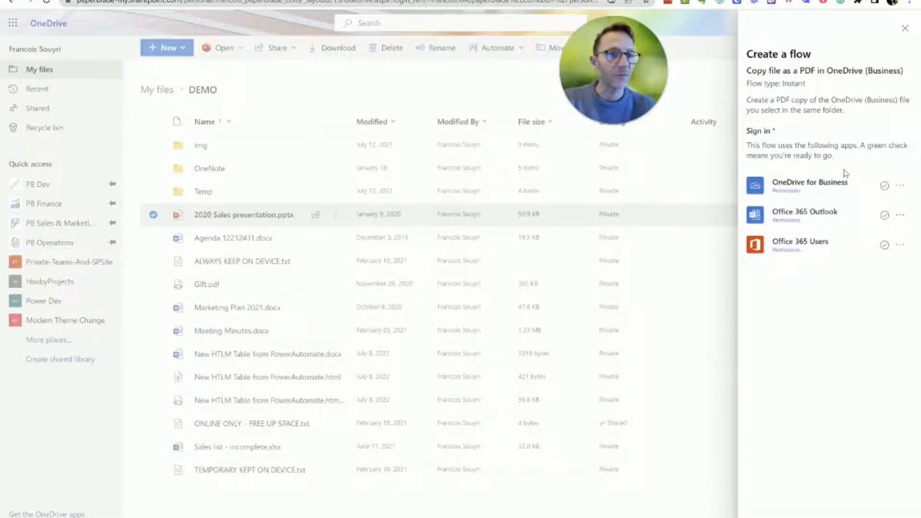
- Create the Copy file as a PDF flow with its existing app connections and run it on the sales presentation
click(898, 188)
click(808, 307)
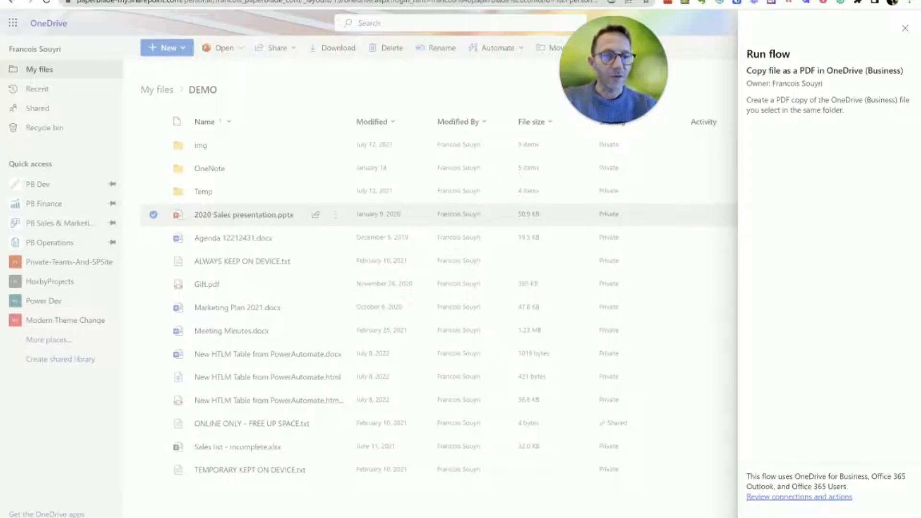
click(782, 513)
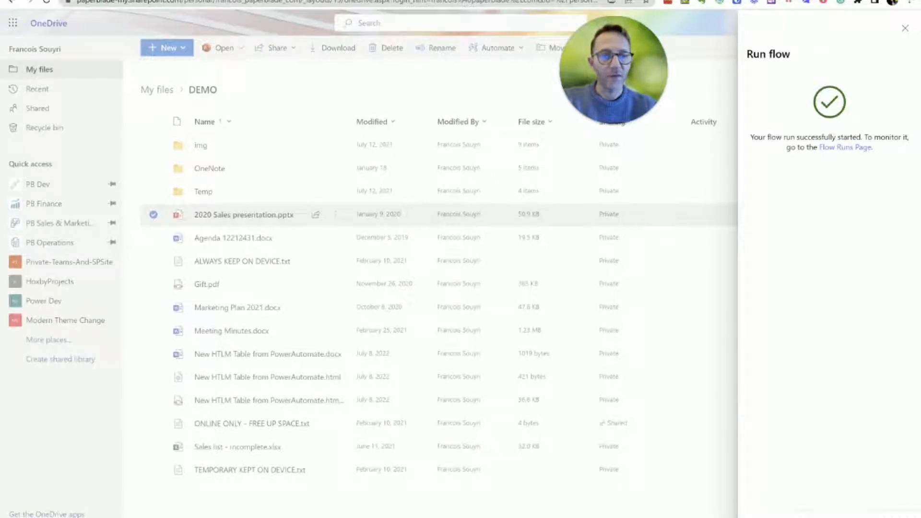
click(782, 513)
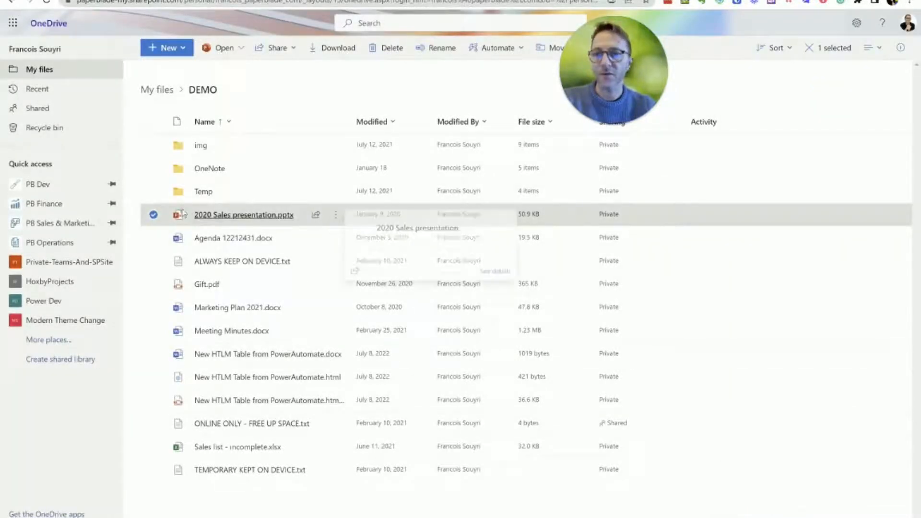
- Refresh the DEMO folder and preview the PDF copy of the 2020 Sales presentation, closing the preview when done
mouse_move(301, 216)
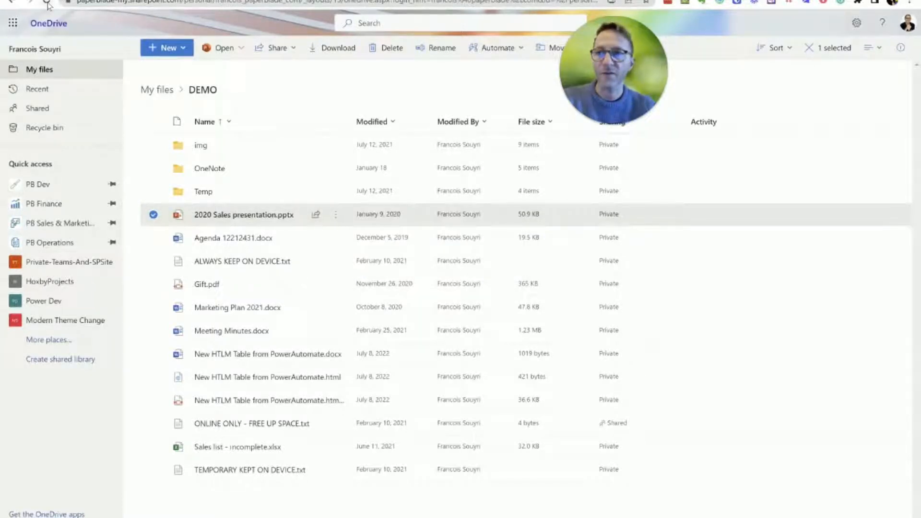
key(F5)
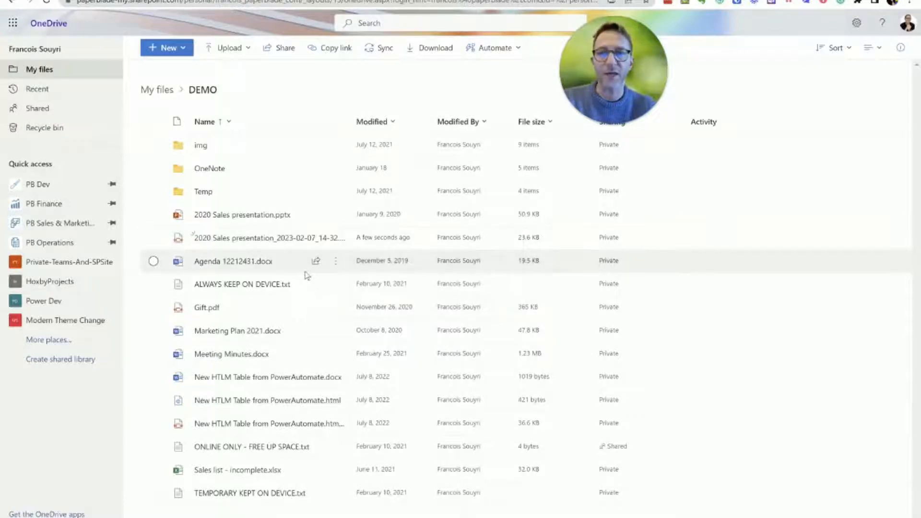
click(302, 235)
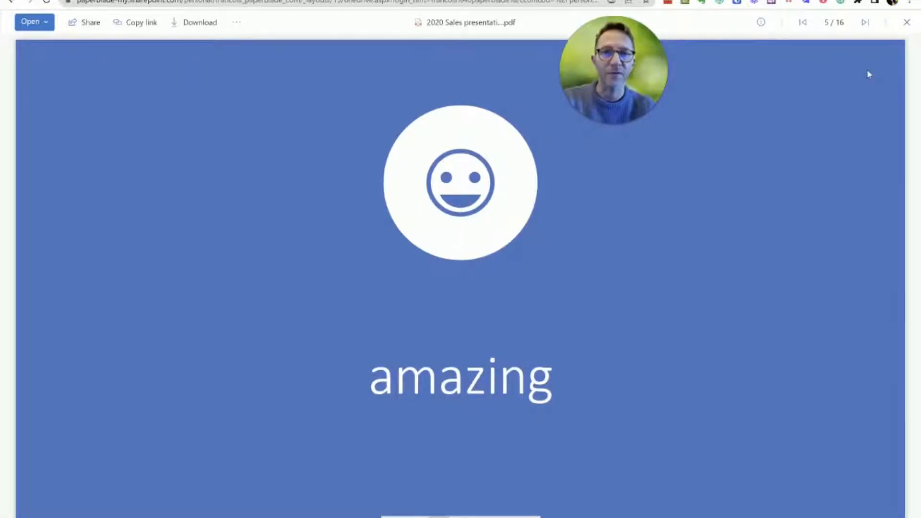
click(907, 25)
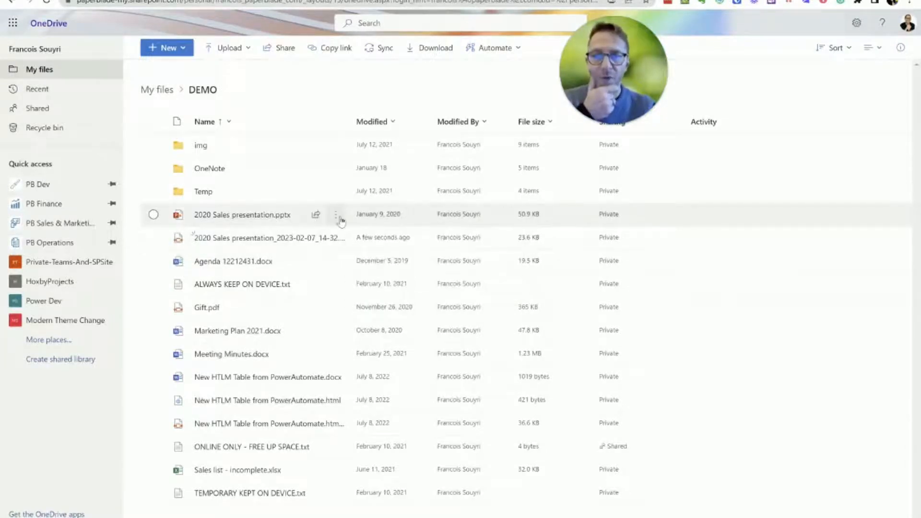
- Show the automation options available for 2020 Sales presentation.pptx
mouse_move(341, 220)
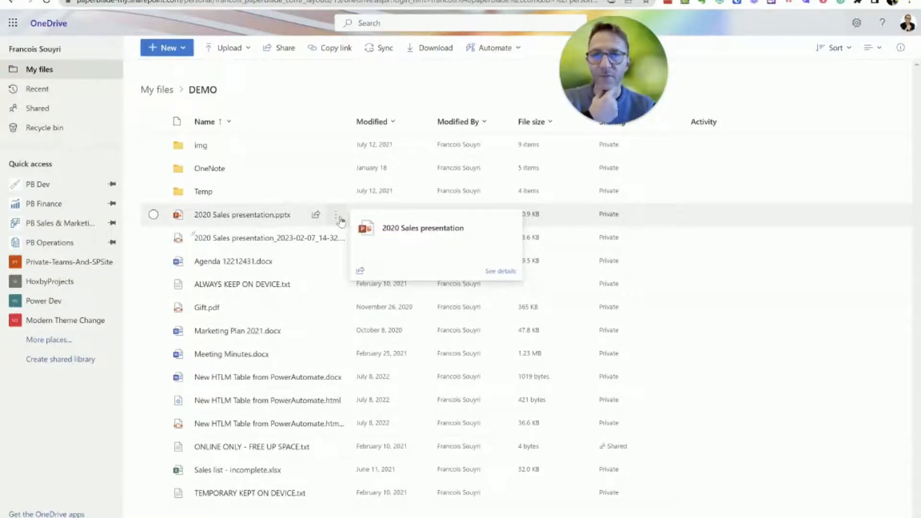
click(340, 219)
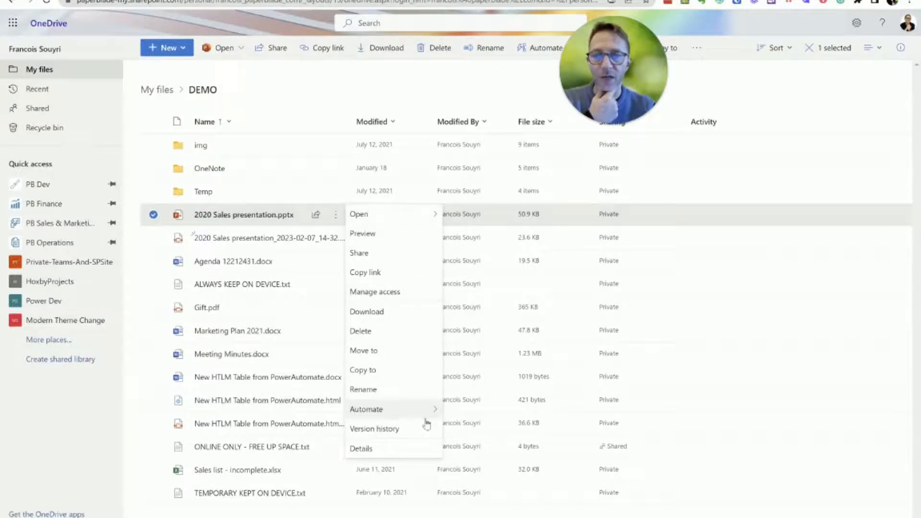
mouse_move(427, 422)
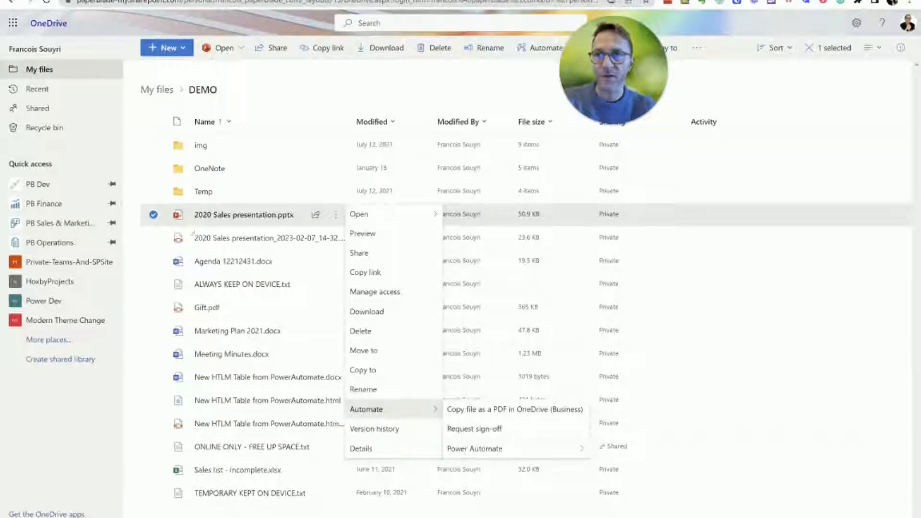
- Switch to Power Automate and look over the Microsoft 365 app list and the home page's templates and learning sections
click(144, 3)
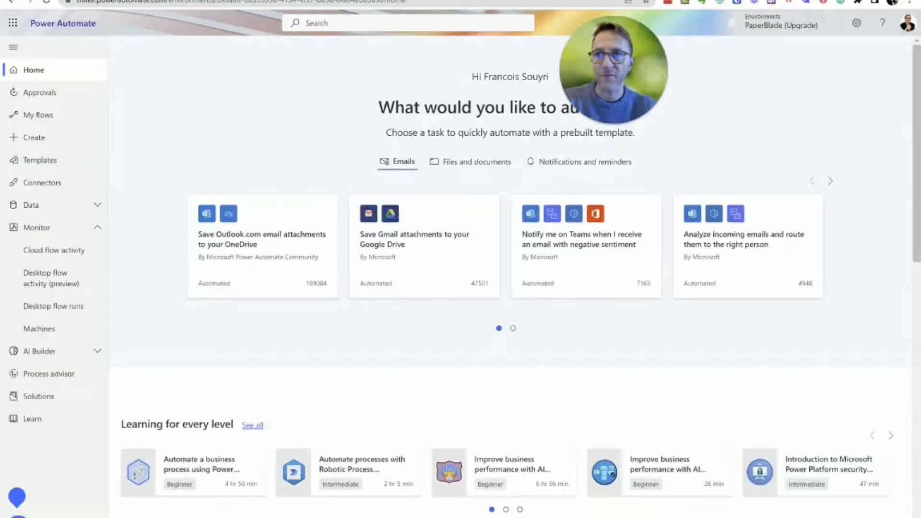
click(13, 23)
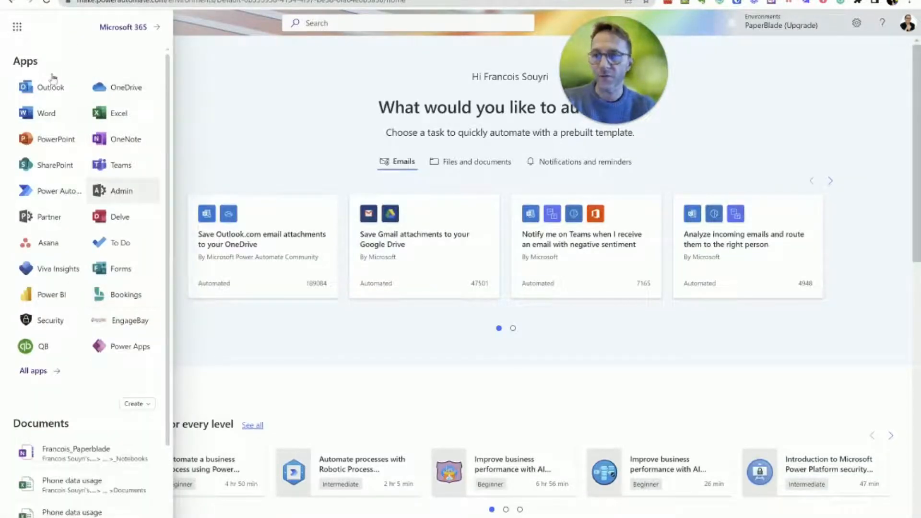
click(276, 136)
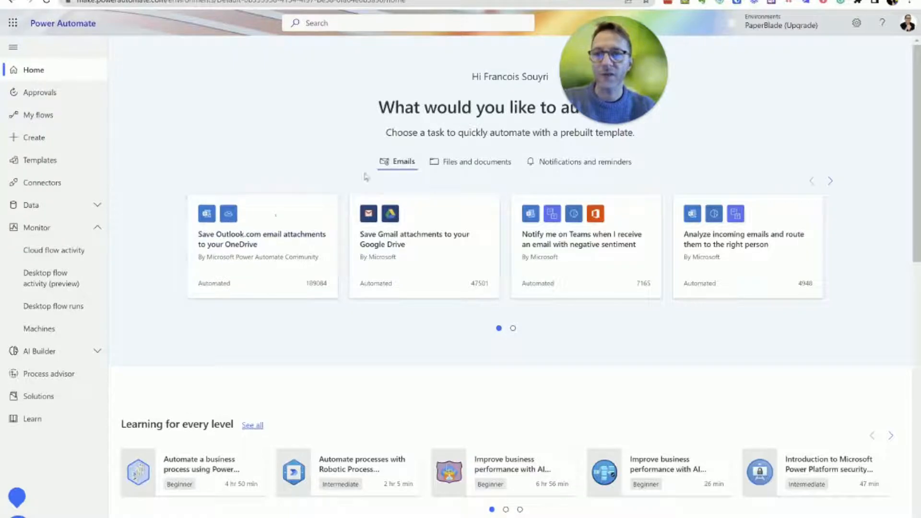
scroll(524, 369, down, 1)
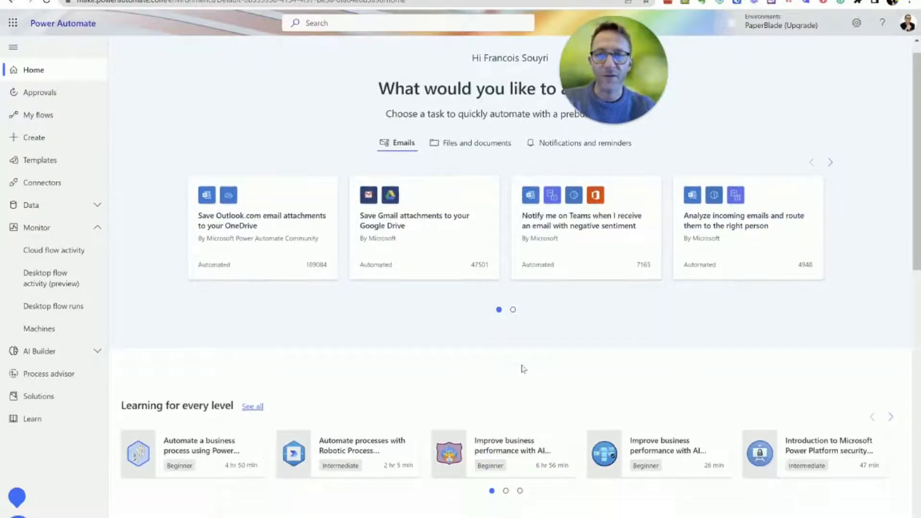
scroll(523, 369, down, 3)
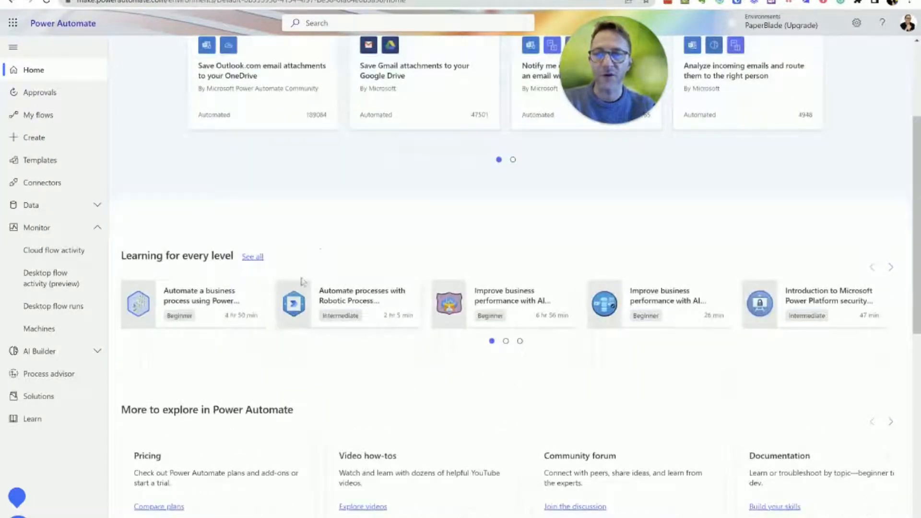
scroll(341, 345, down, 2)
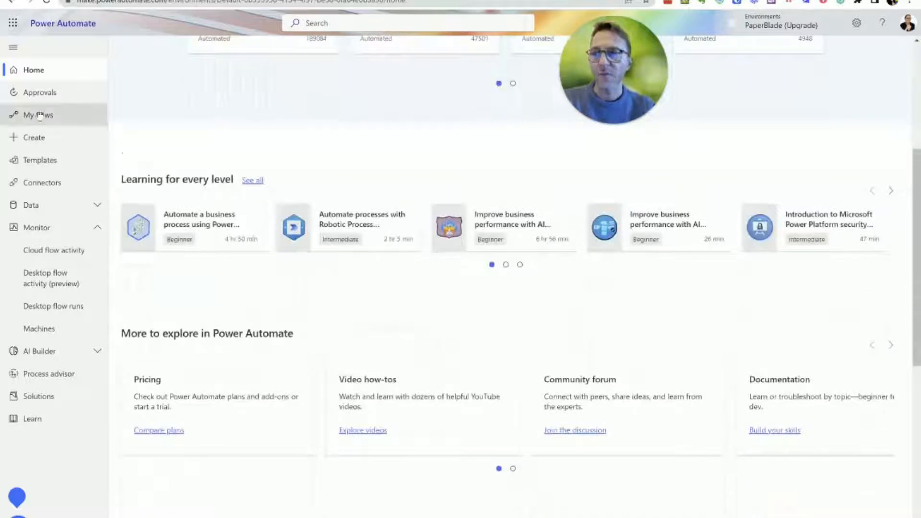
- Open the details of the Copy file as a PDF in OneDrive (Business) cloud flow and examine its 28-day run history
click(61, 117)
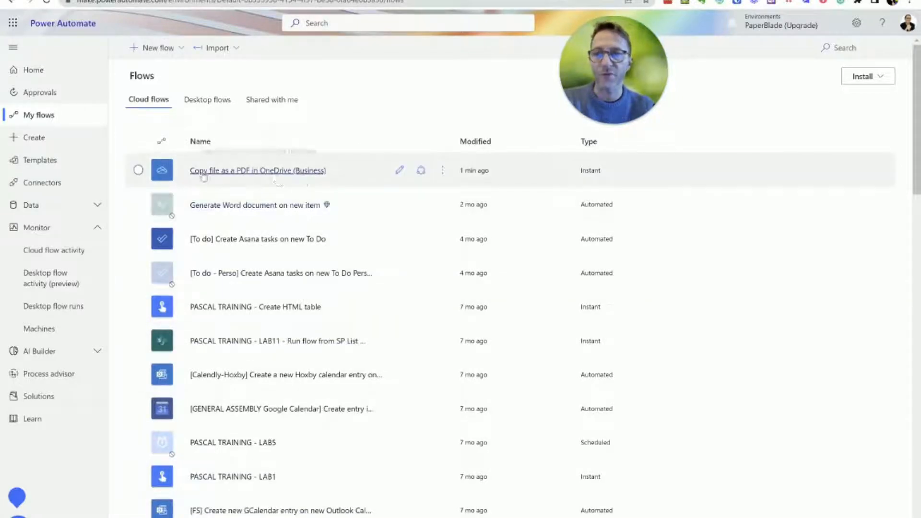
click(138, 171)
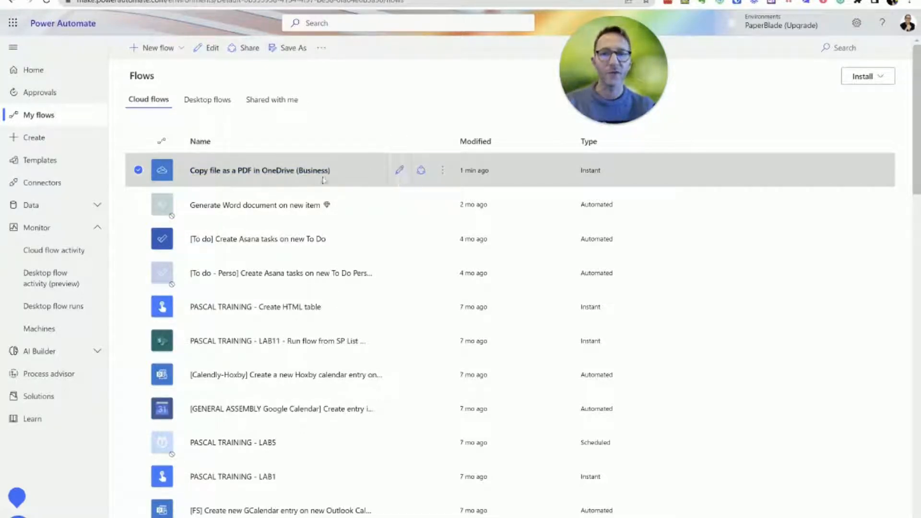
click(279, 171)
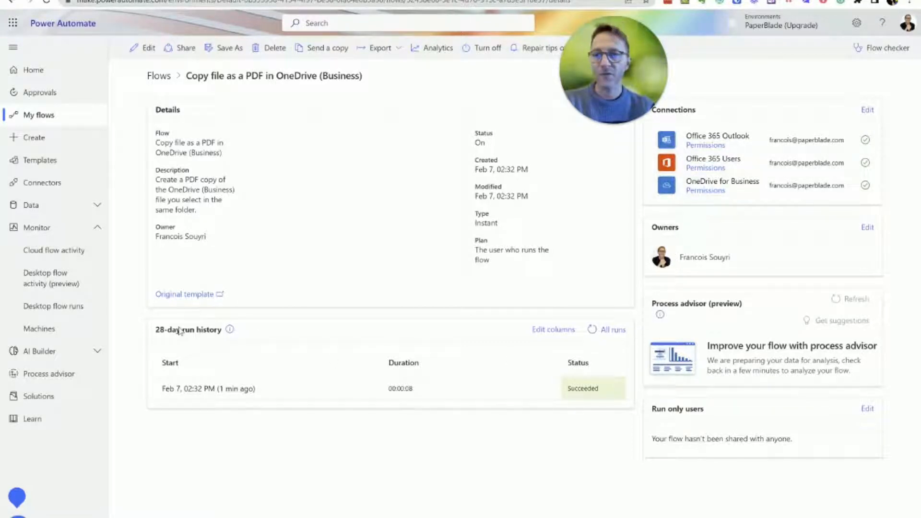
drag(181, 330, 224, 332)
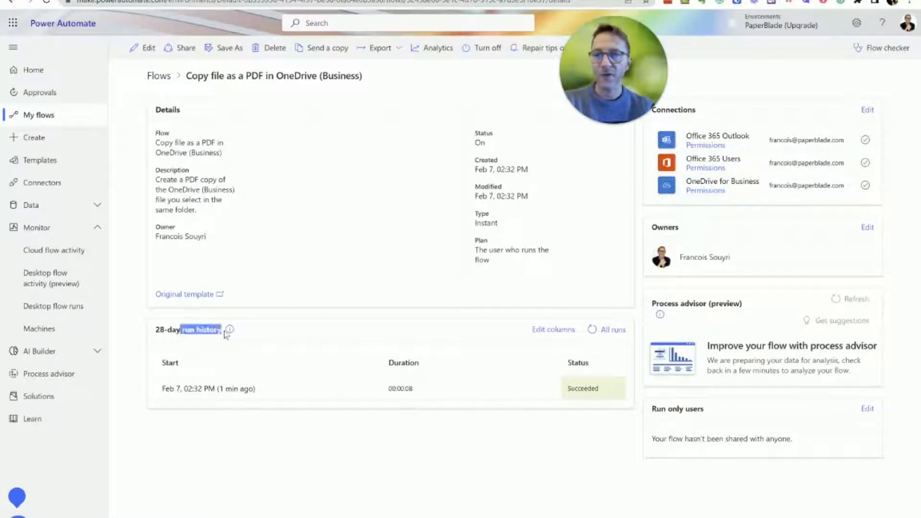
click(272, 332)
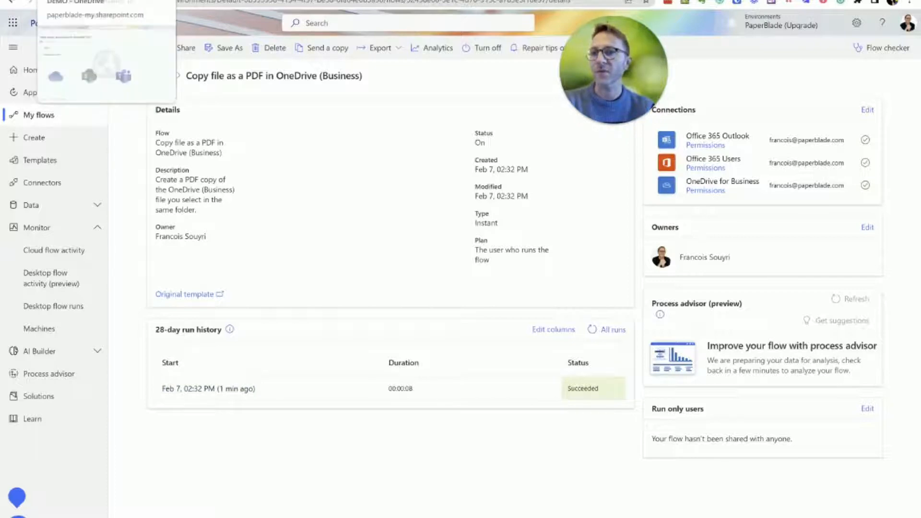
- Return to the OneDrive DEMO folder and run the Copy file as a PDF in OneDrive (Business) flow on Agenda 12212431.docx only
click(96, 1)
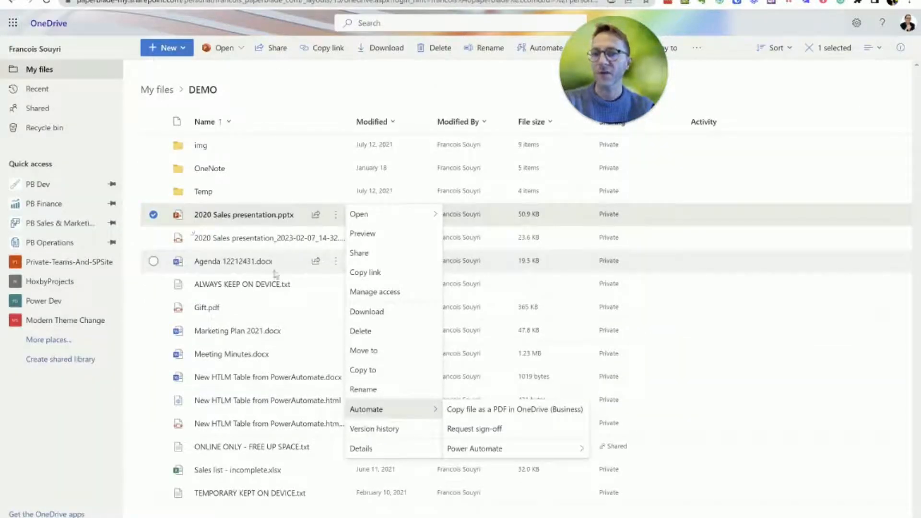
click(153, 261)
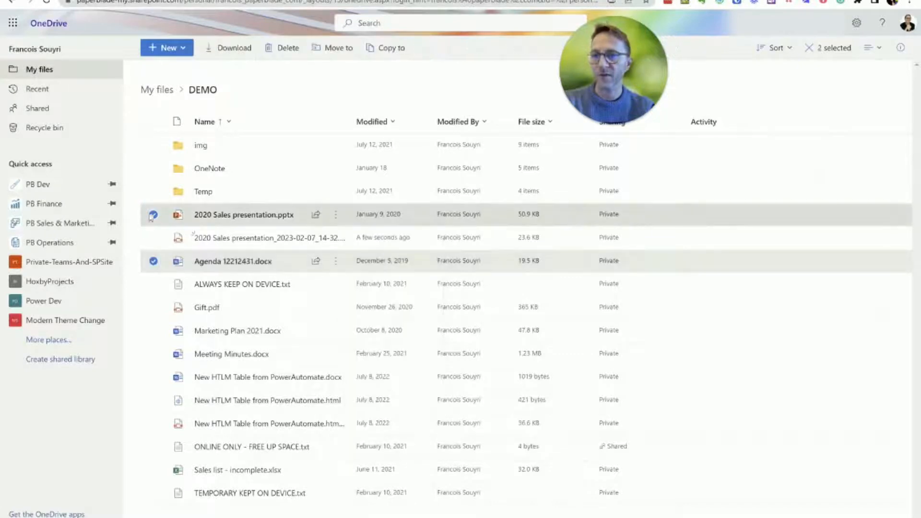
click(154, 215)
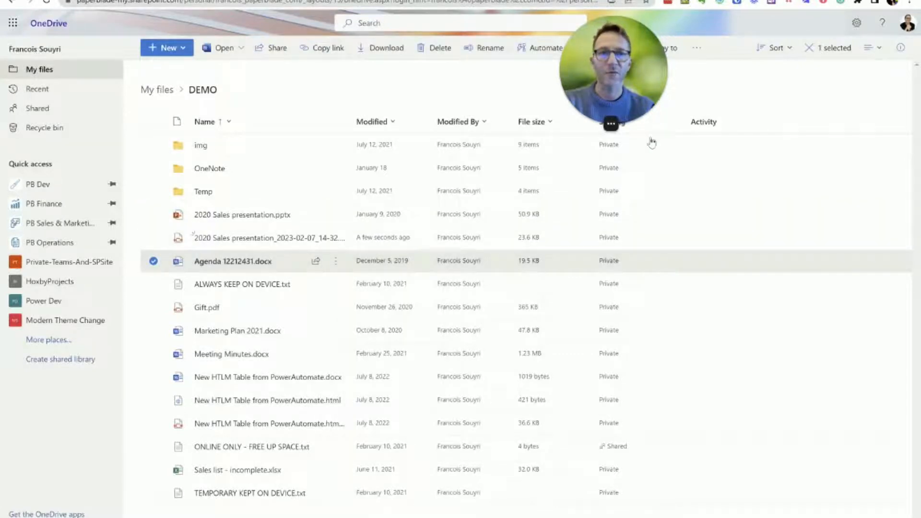
click(696, 48)
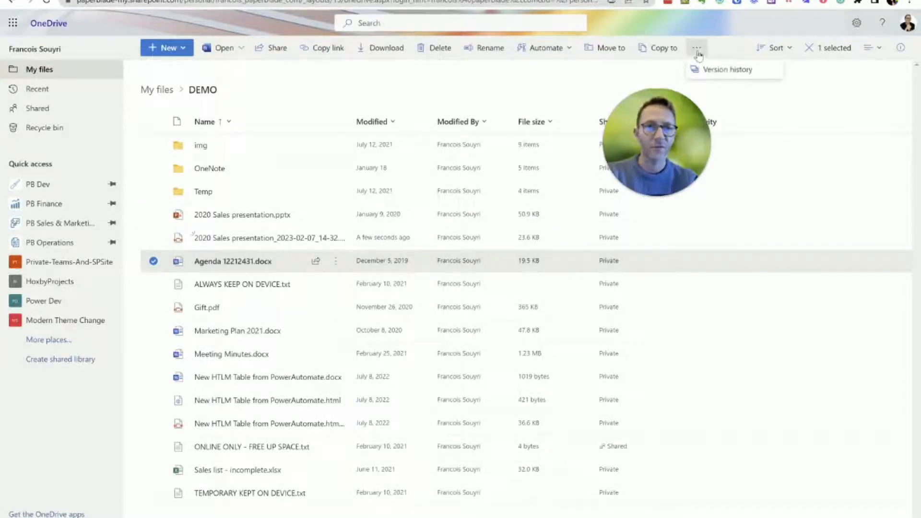
click(571, 50)
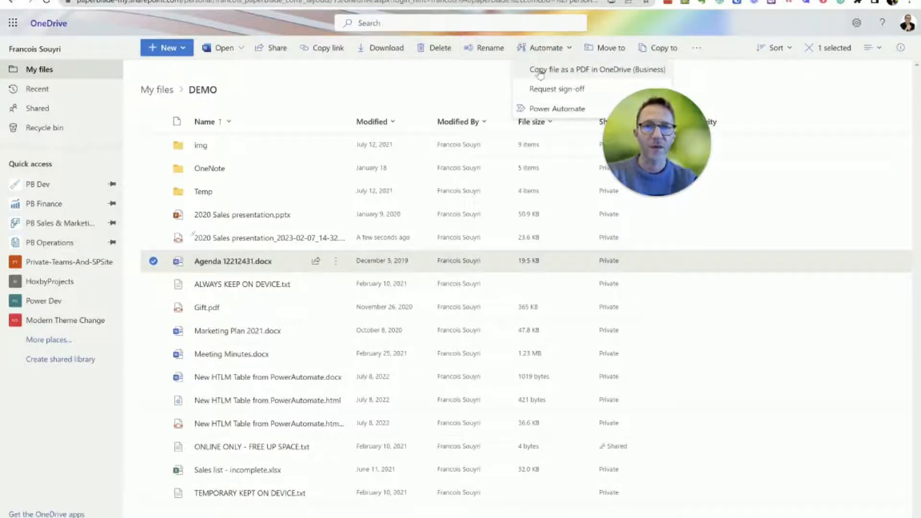
click(598, 75)
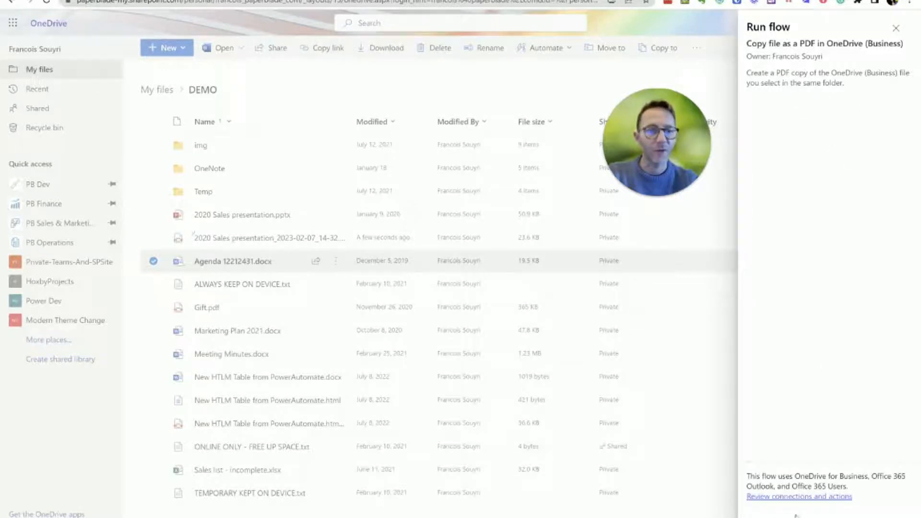
click(772, 514)
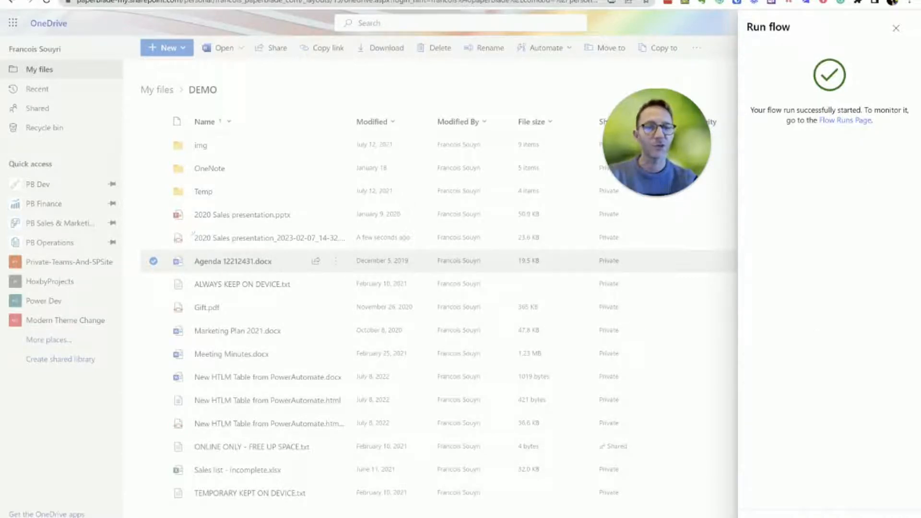
click(896, 28)
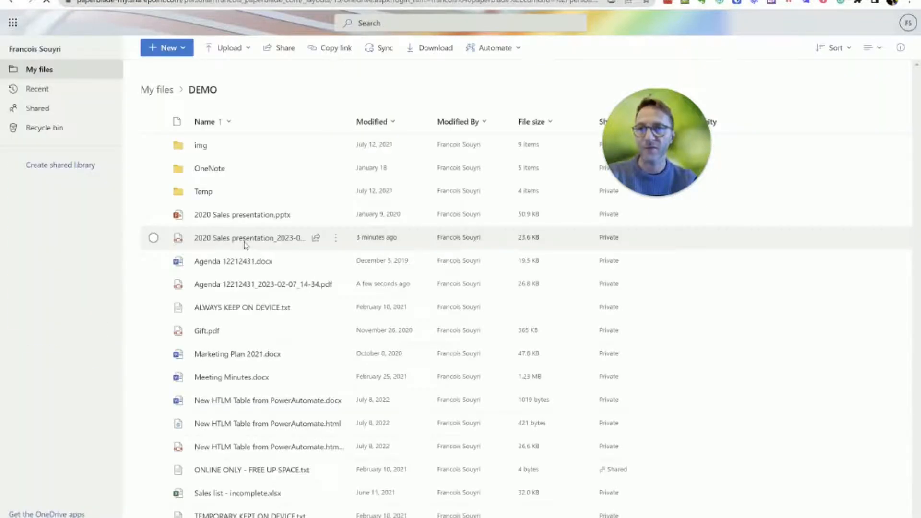
- Switch to Power Automate, refresh the 28-day run history of the Copy file as a PDF flow, and open its latest run
click(153, 284)
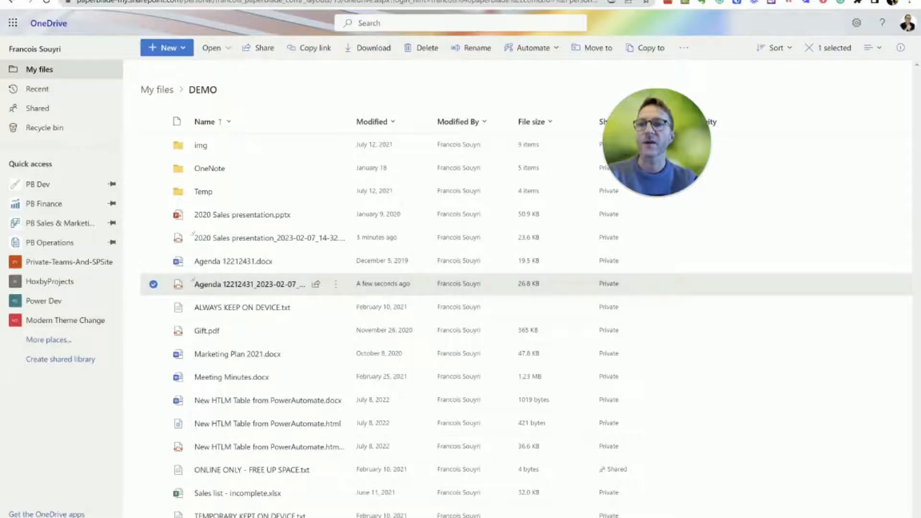
click(124, 1)
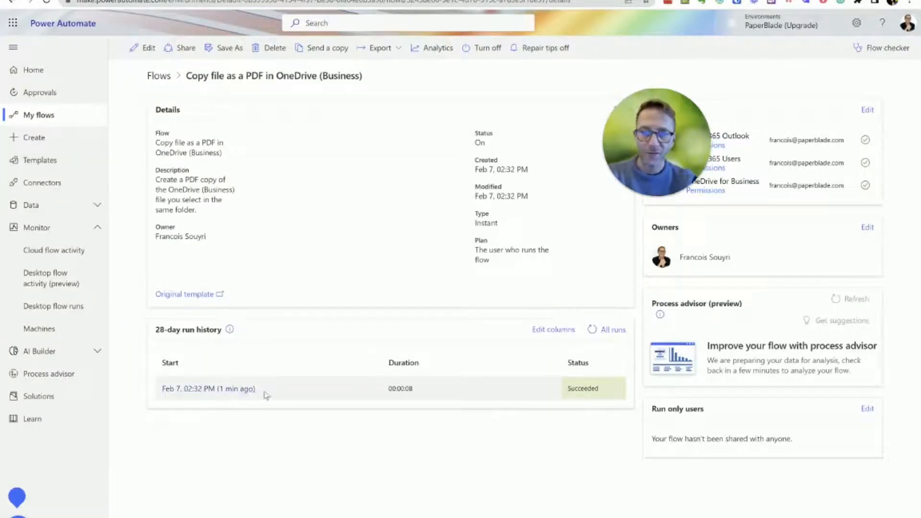
click(593, 331)
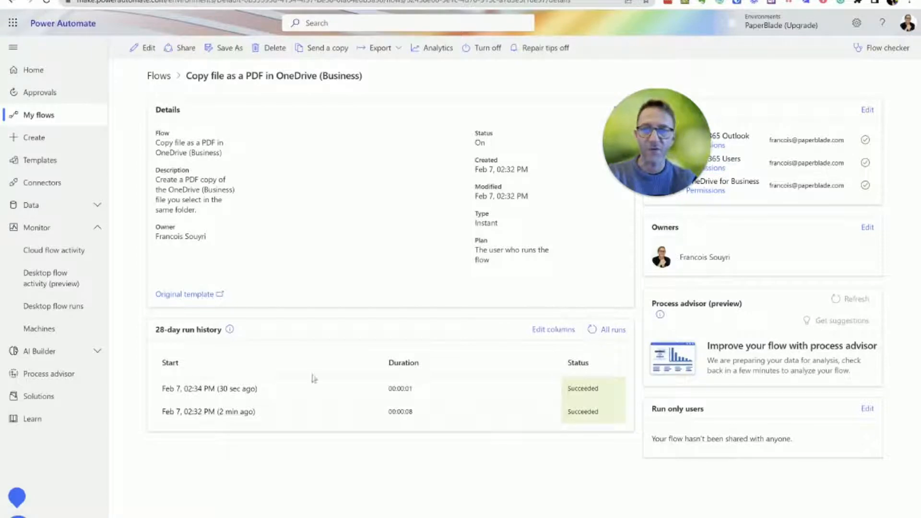
click(249, 390)
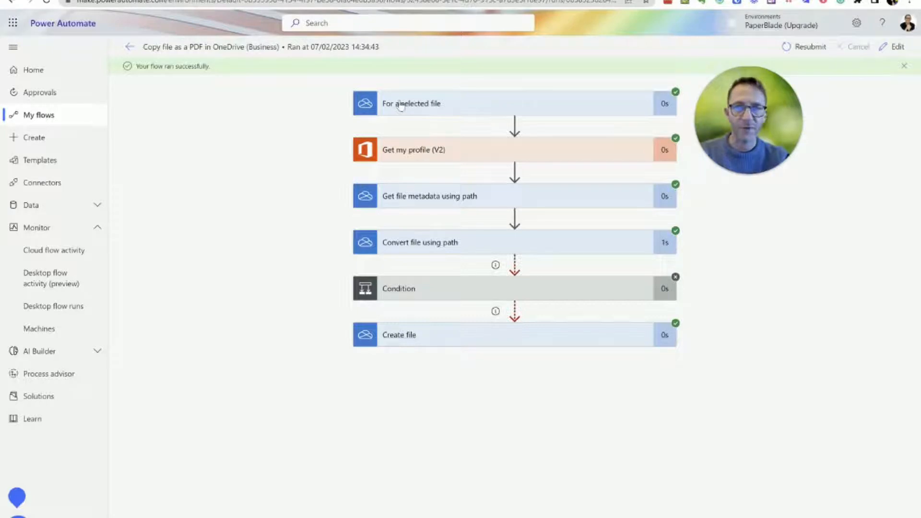
- Examine the input schema of the For a selected file trigger through to its end, then collapse the trigger
click(453, 108)
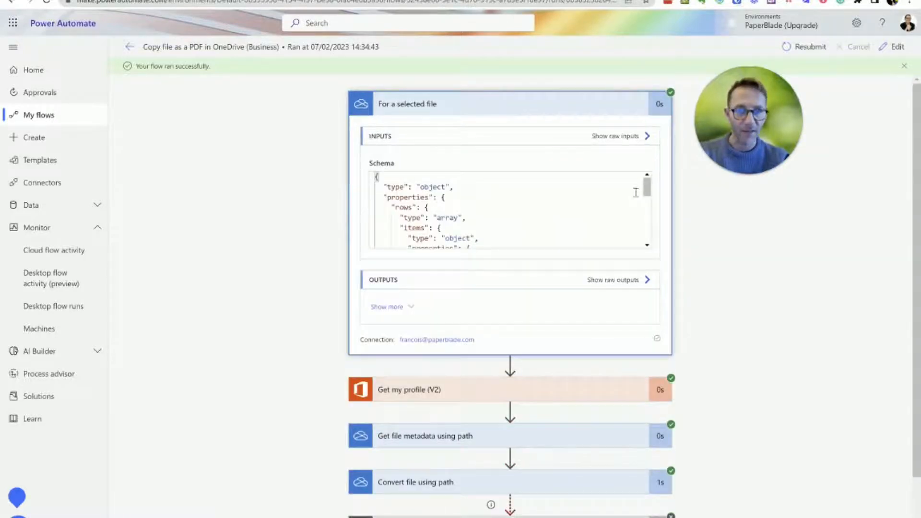
drag(646, 191, 648, 231)
scroll(648, 236, down, 1)
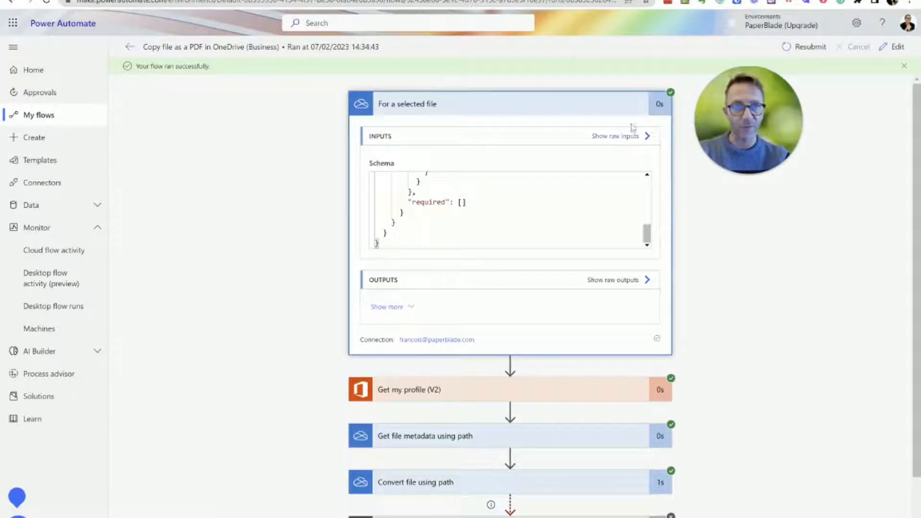
click(596, 110)
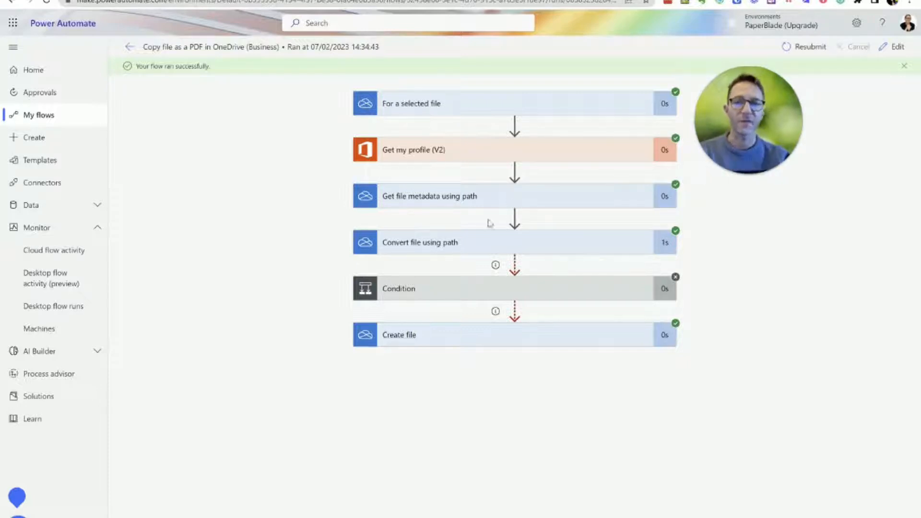
- Examine why the Condition and its Send an email action were skipped, focusing on the Convert_file_using_path reference, then collapse the Condition
click(466, 291)
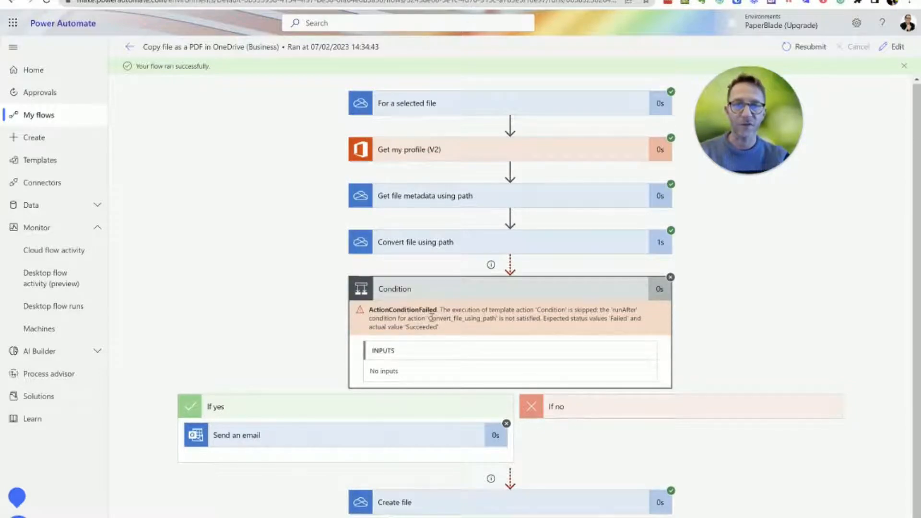
drag(432, 318, 494, 318)
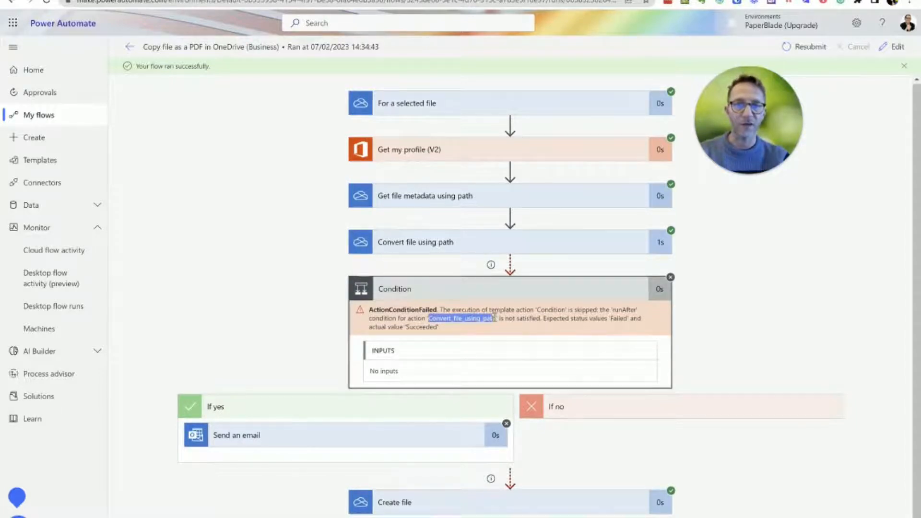
click(514, 317)
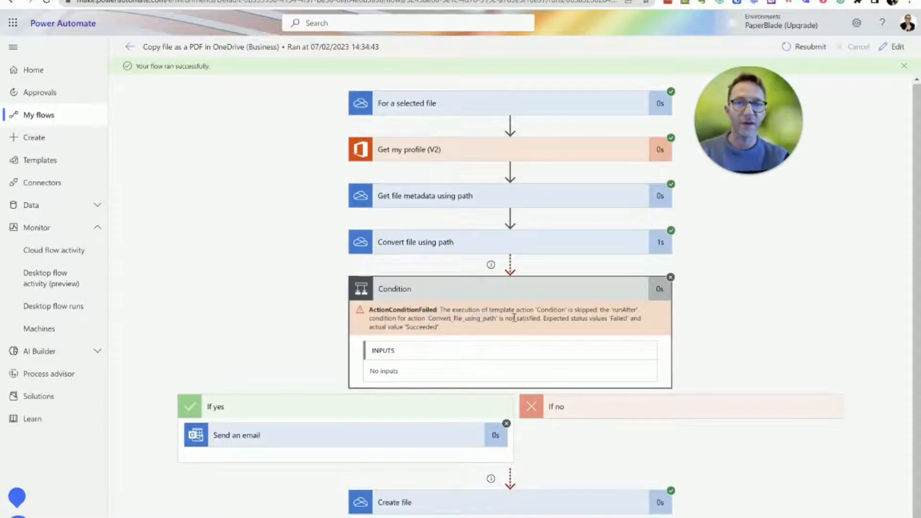
click(265, 435)
scroll(276, 312, down, 1)
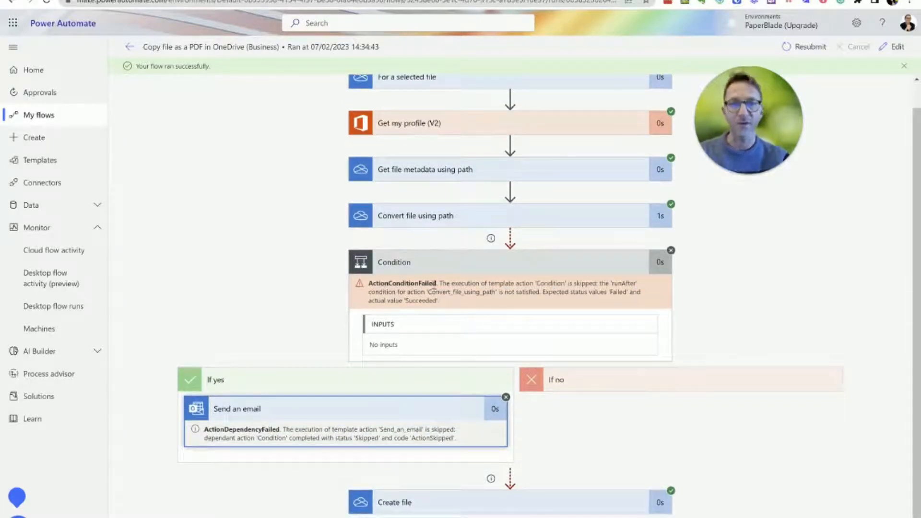
drag(429, 294, 496, 293)
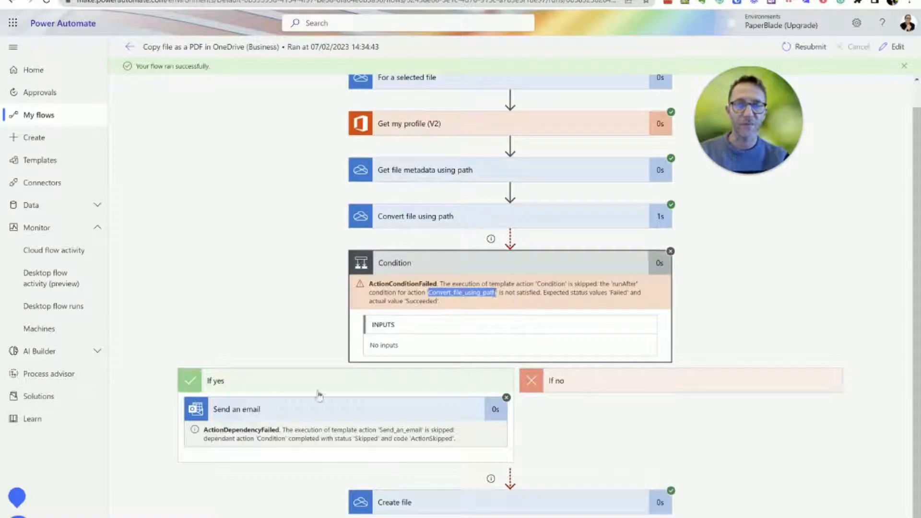
click(298, 344)
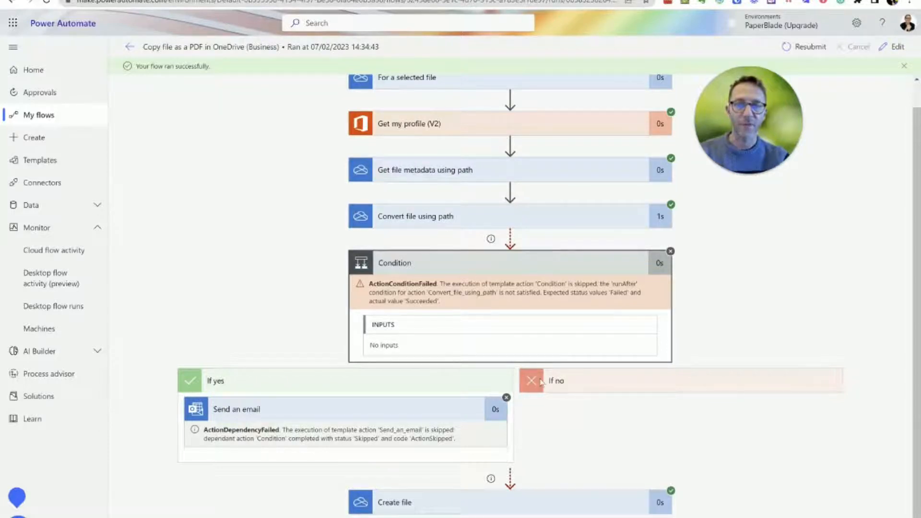
click(542, 267)
- Examine the folder path and file name inputs of the Create file action, then collapse it
click(512, 341)
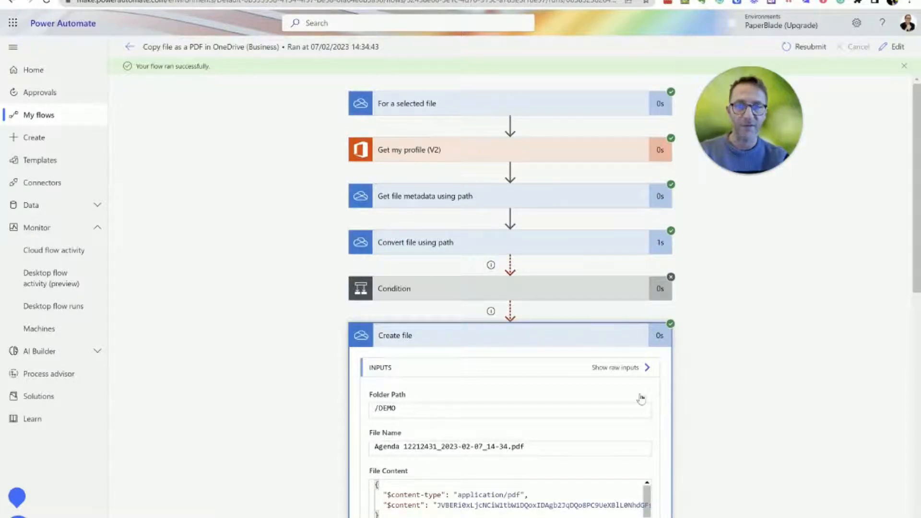
mouse_move(546, 446)
mouse_down()
mouse_move(374, 446)
mouse_move(542, 447)
mouse_up()
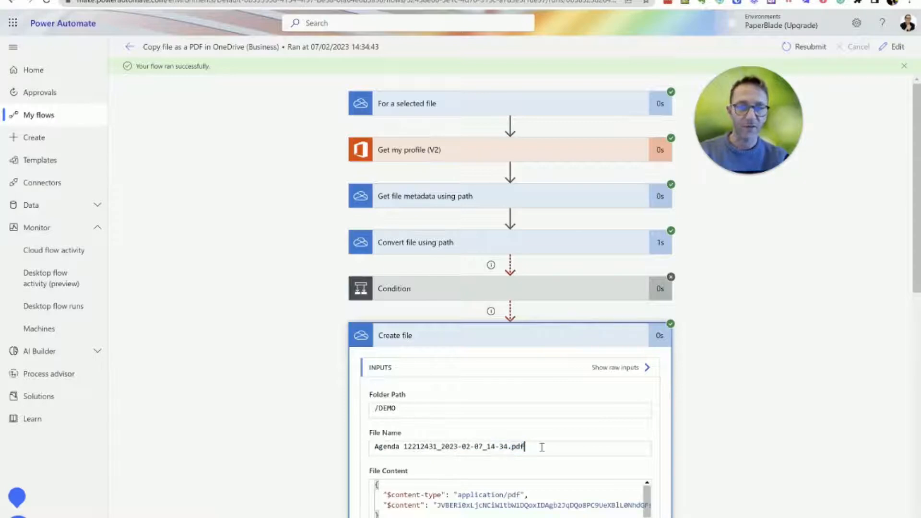
click(497, 335)
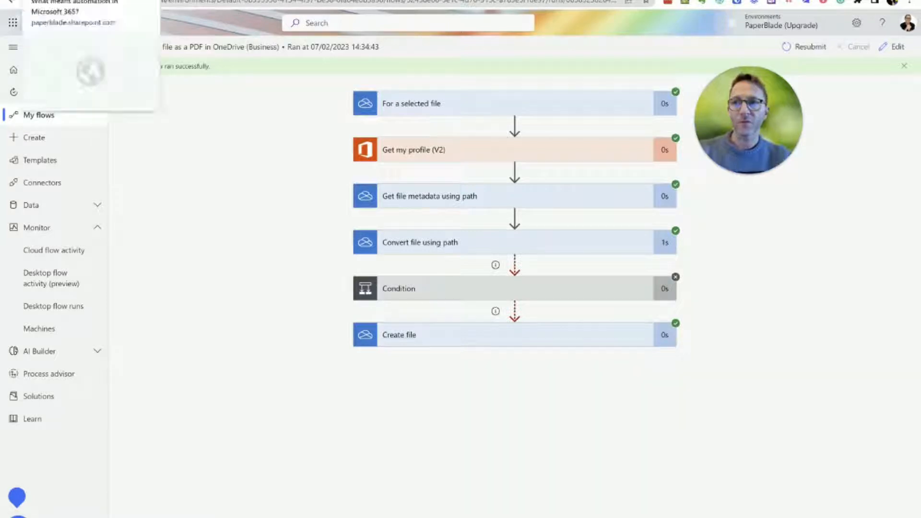
- Switch to the General folder of the PB Dev SharePoint library and start creating an automation rule from the first Session Confirmation document
click(57, 1)
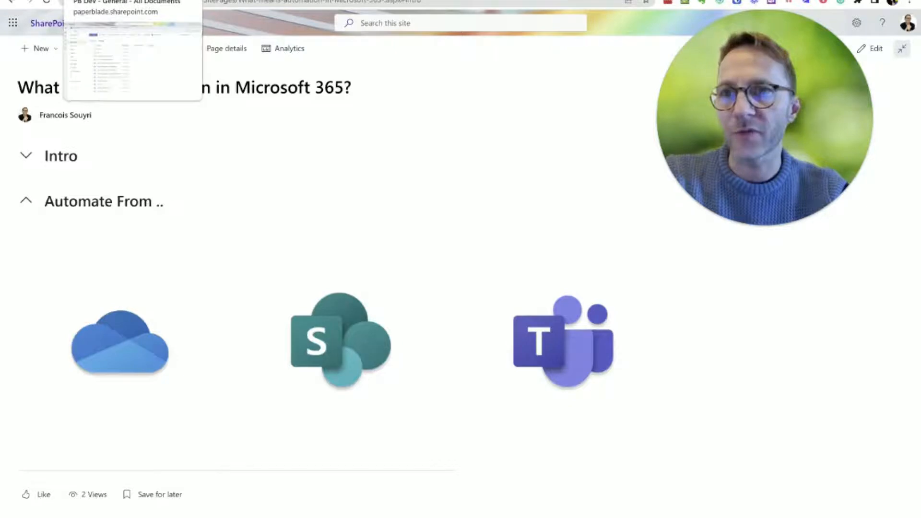
click(127, 1)
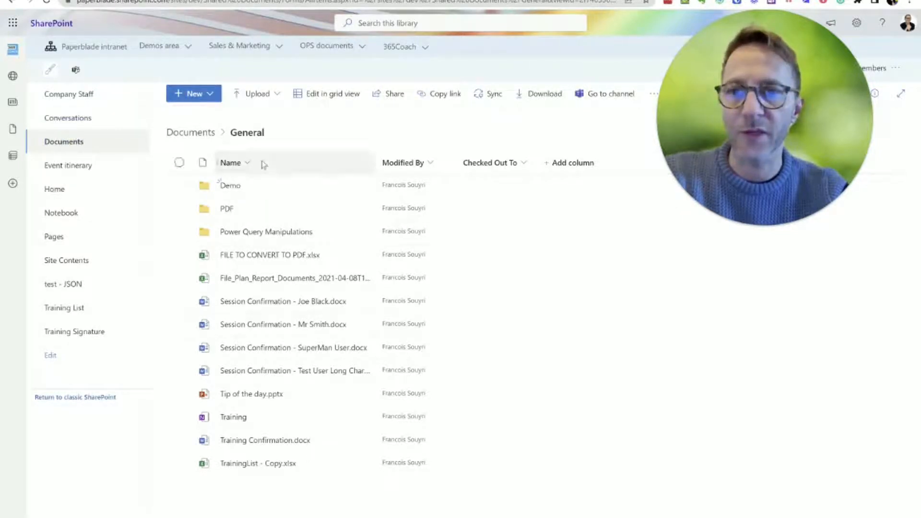
click(180, 302)
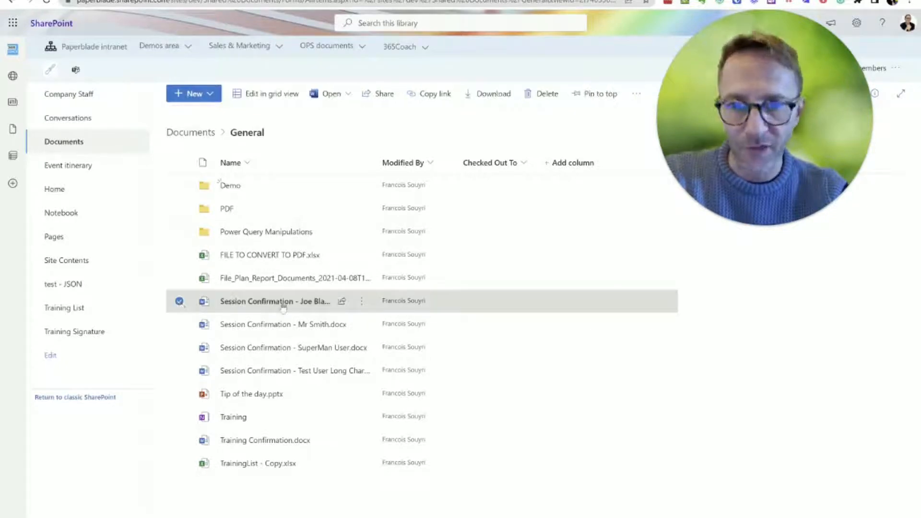
click(361, 301)
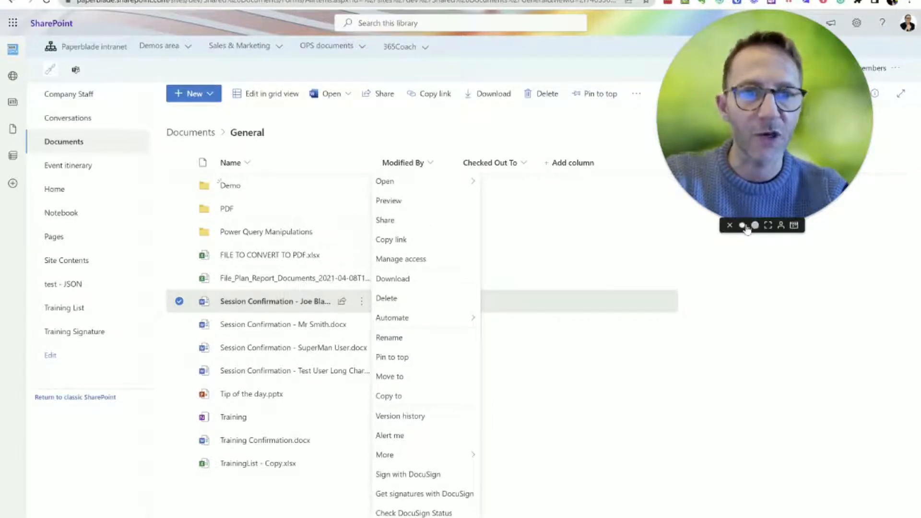
mouse_move(429, 316)
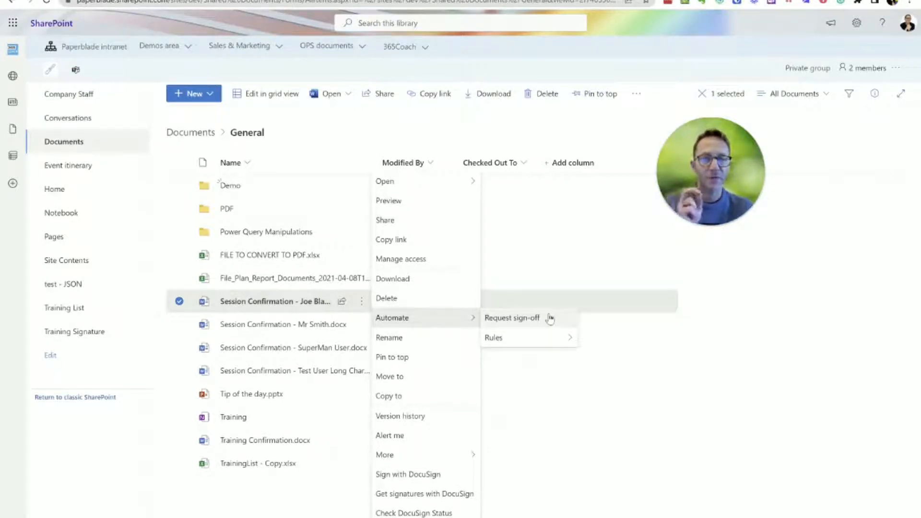
mouse_move(551, 344)
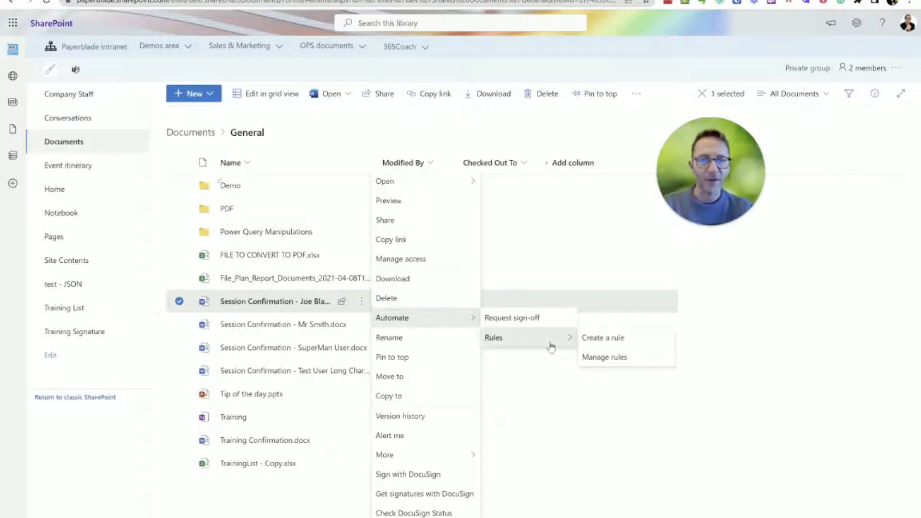
click(648, 342)
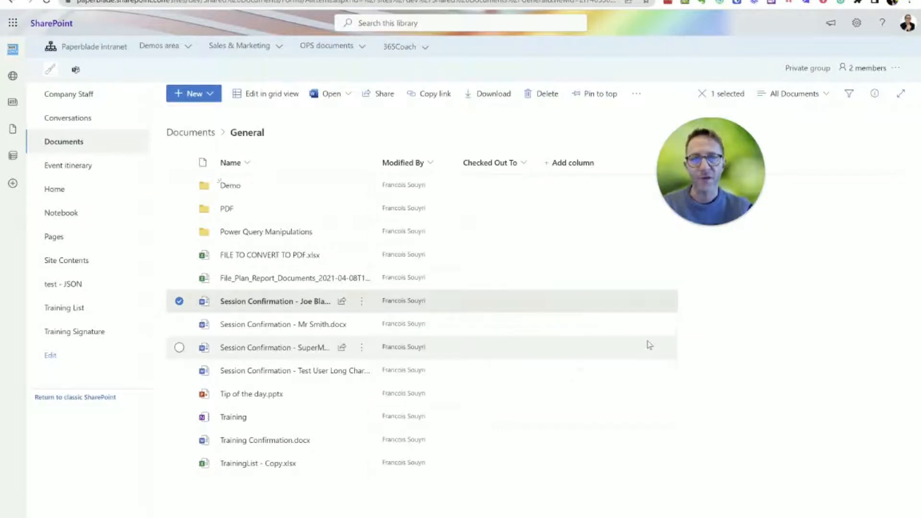
drag(729, 199, 801, 78)
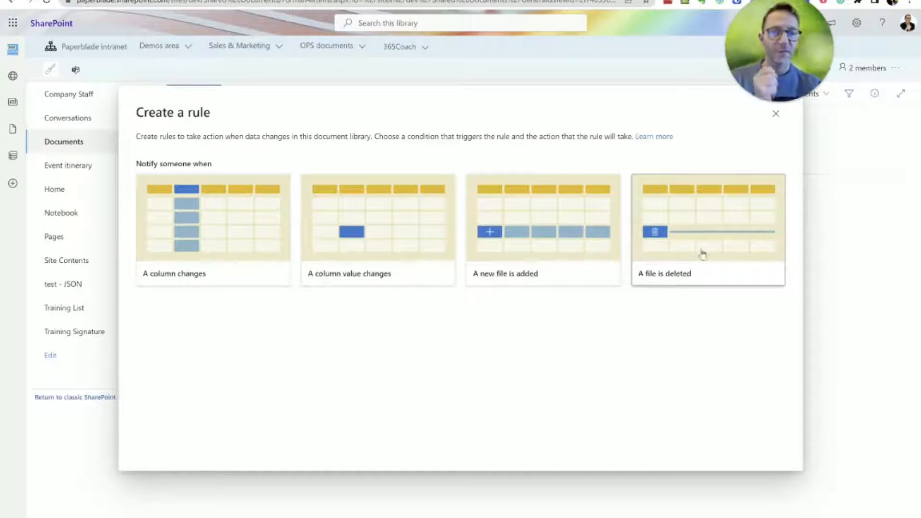
- Create a rule that sends an email to Me when a file is deleted, and close the rules dialog
click(725, 191)
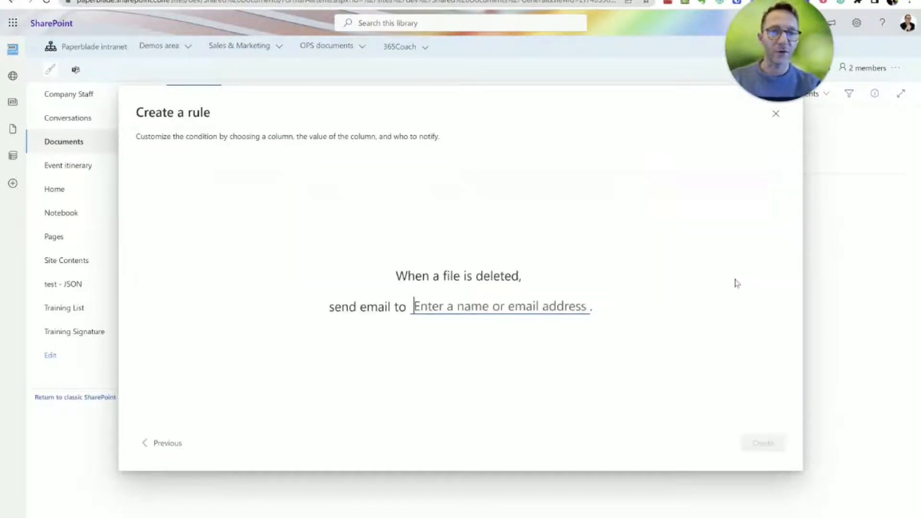
click(457, 309)
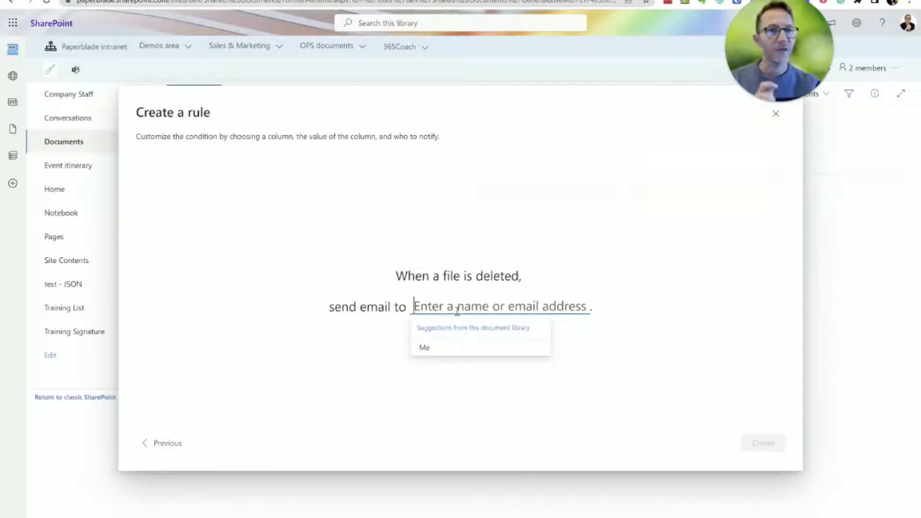
click(439, 347)
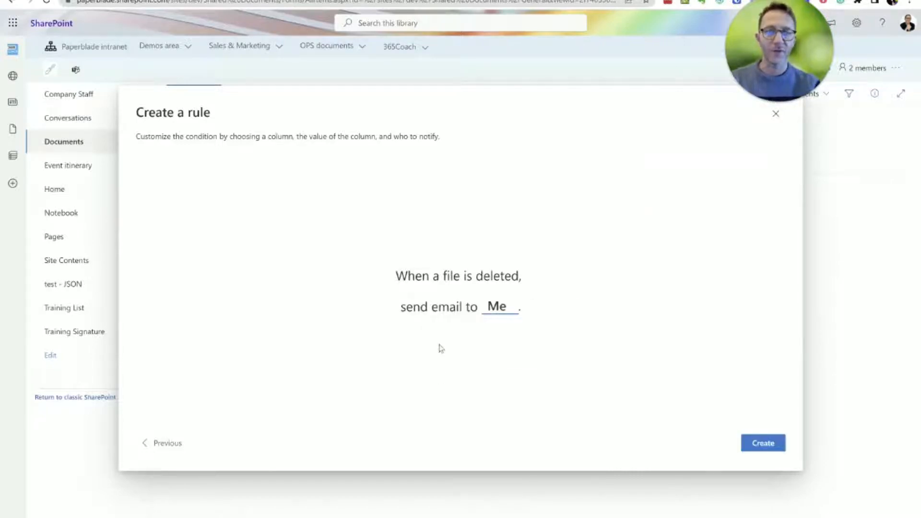
click(494, 310)
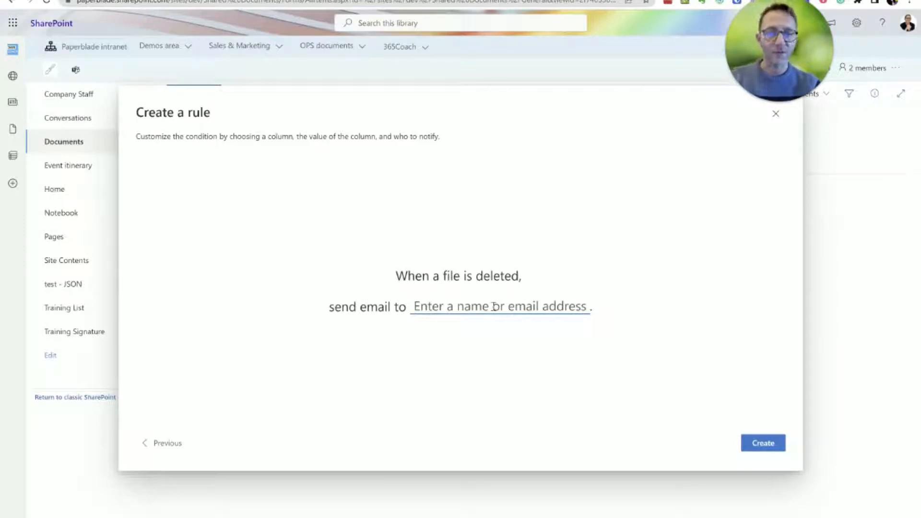
click(494, 307)
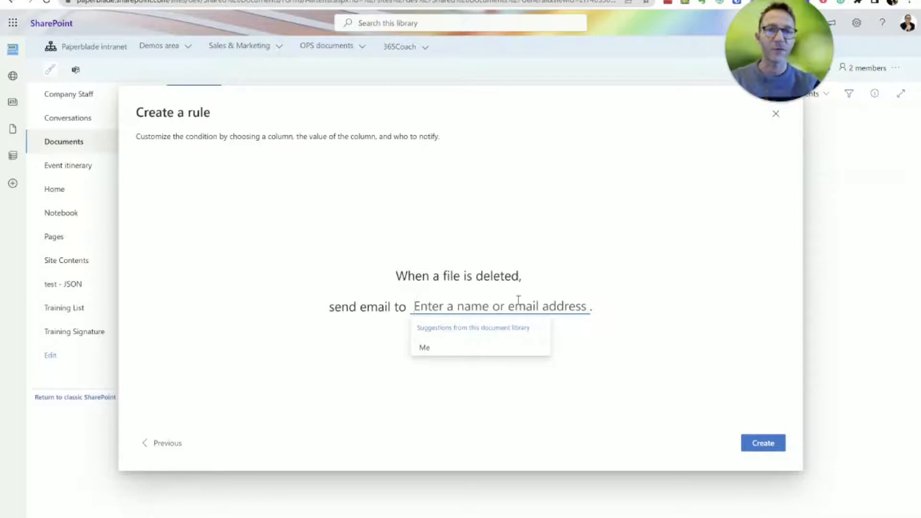
click(424, 348)
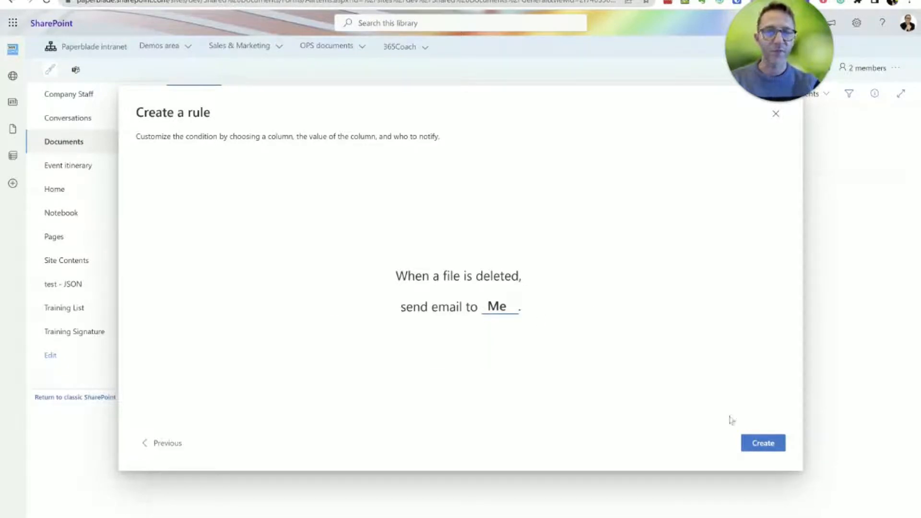
click(758, 442)
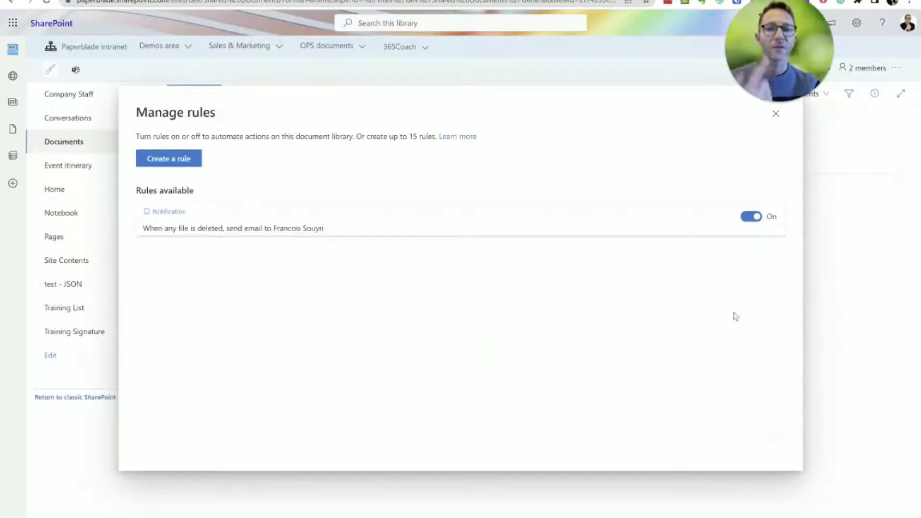
click(775, 116)
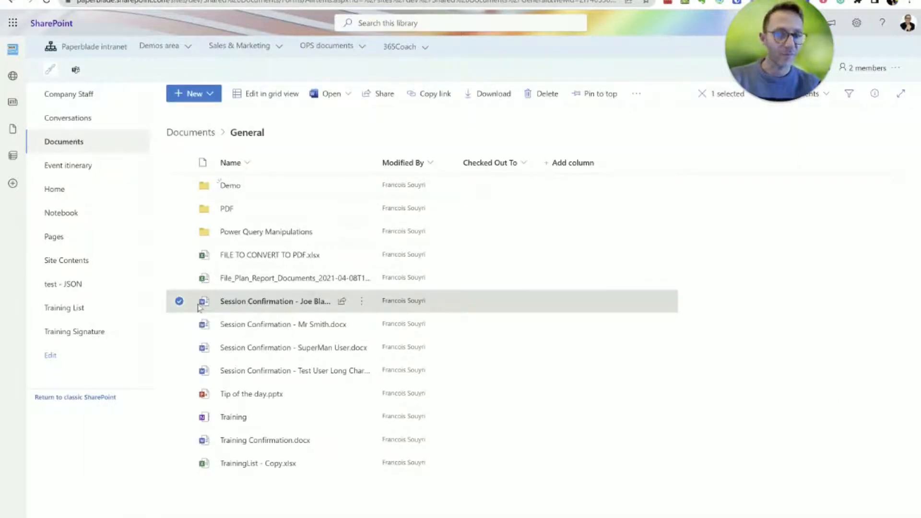
- Delete the first Session Confirmation document from the General folder, leaving no other file selected
click(539, 95)
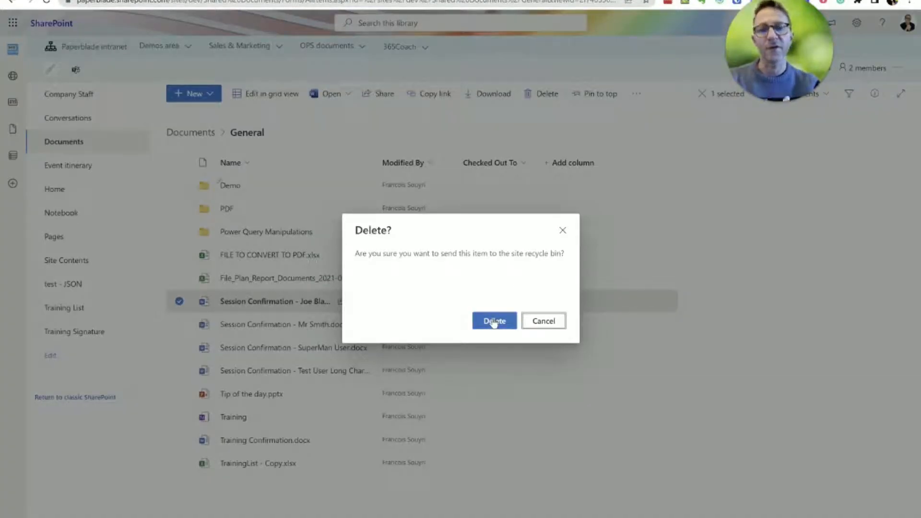
click(501, 325)
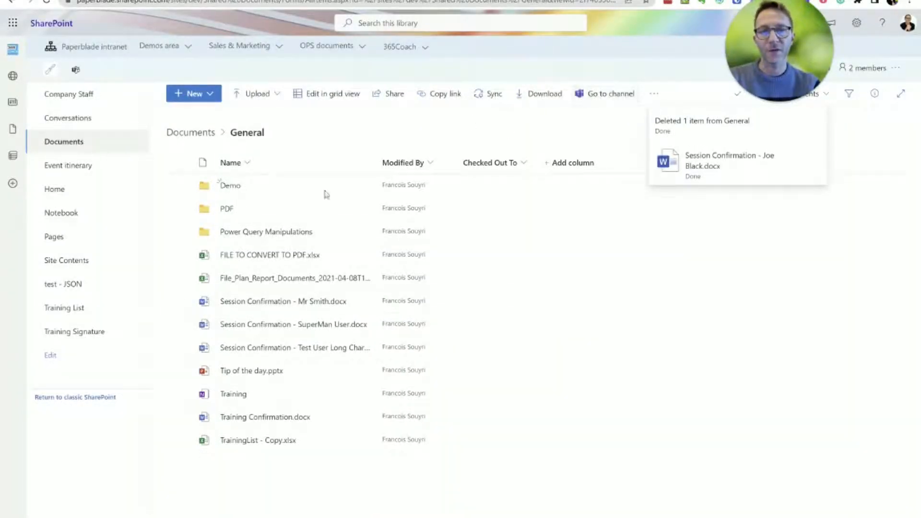
click(180, 303)
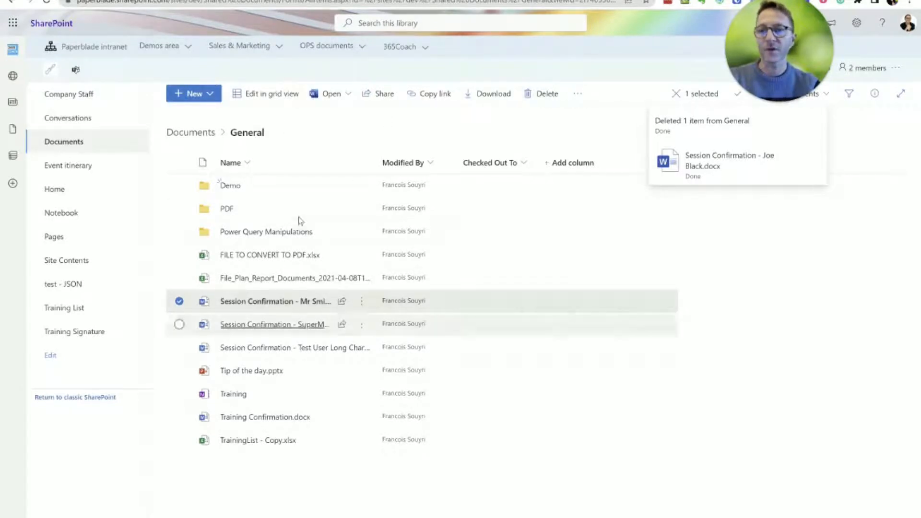
click(90, 396)
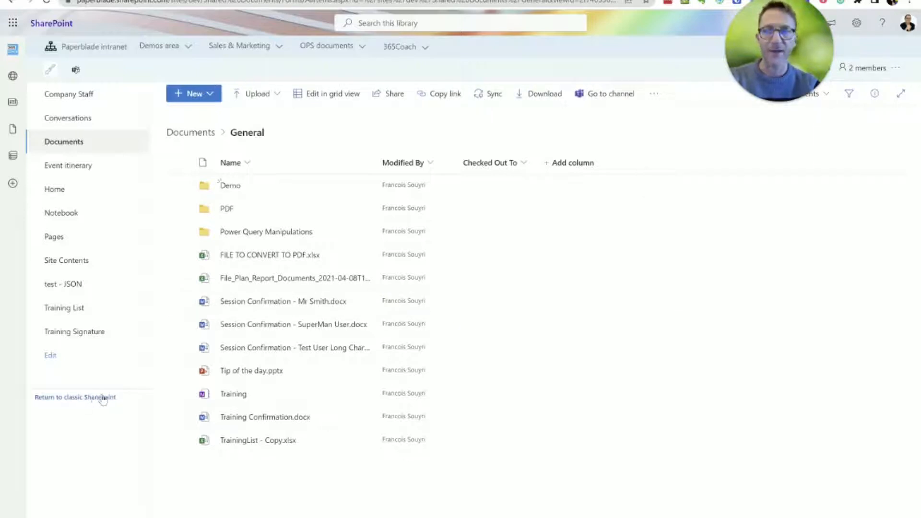
- Examine the SharePoint Online deletion email in Outlook's Inbox2 folder, and return to the General folder in SharePoint with nothing selected
click(179, 301)
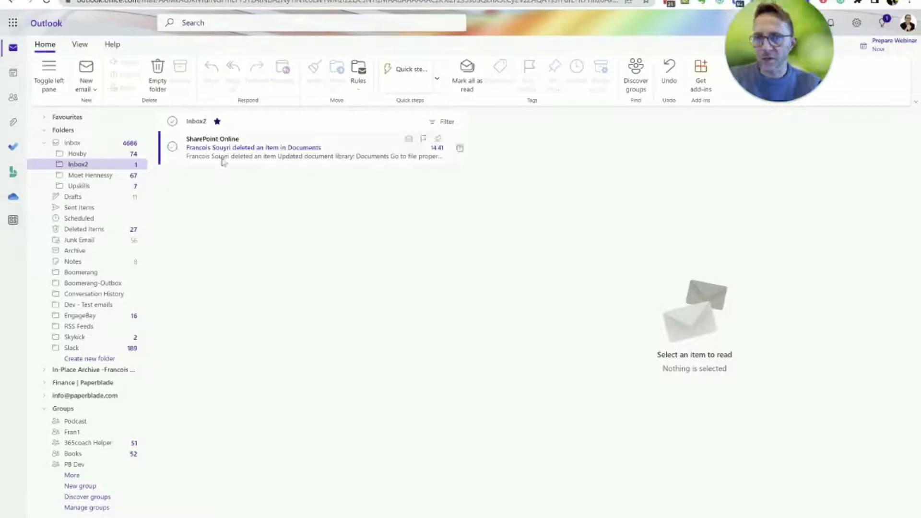
click(297, 155)
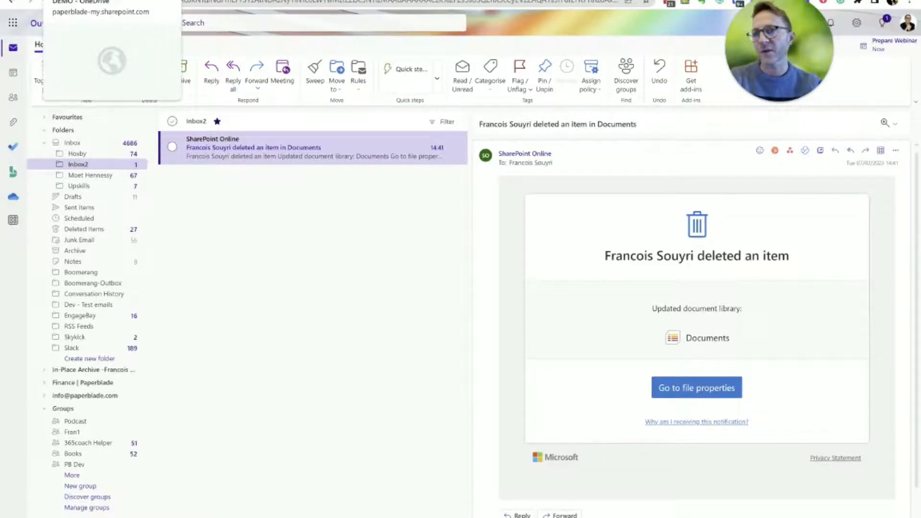
click(110, 1)
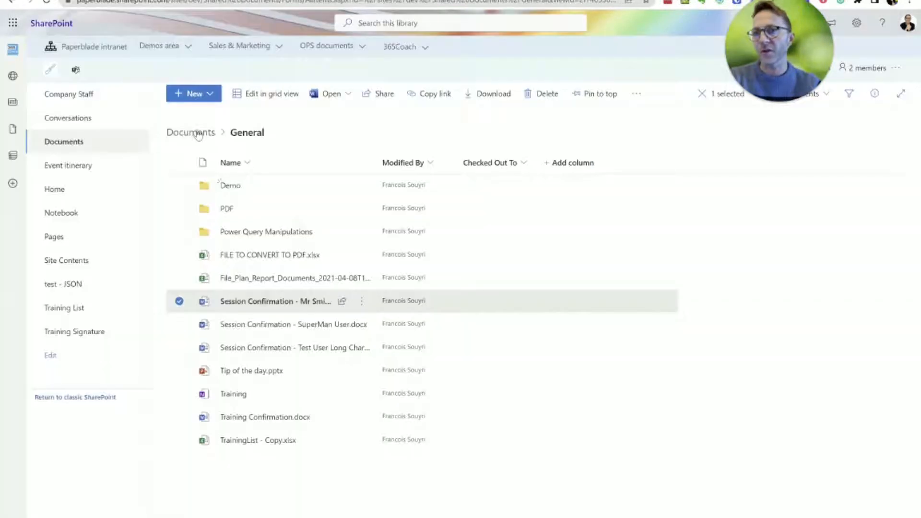
click(179, 301)
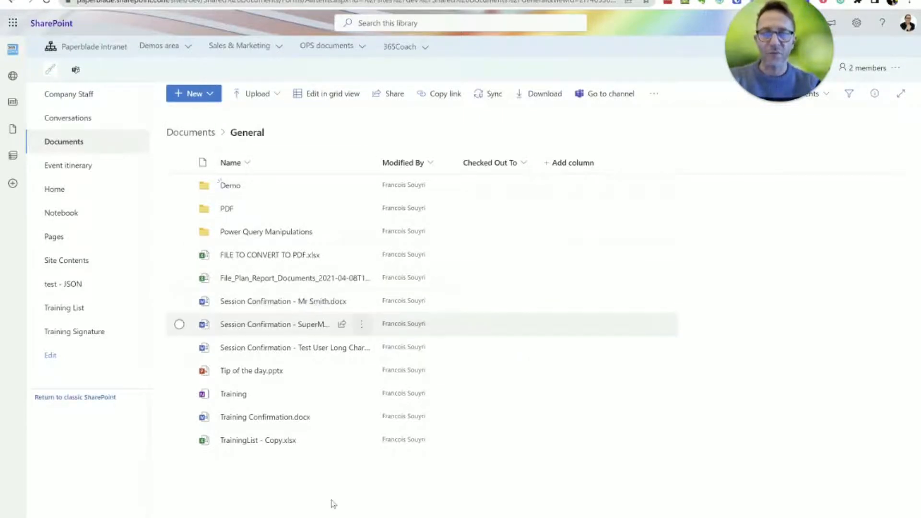
click(654, 94)
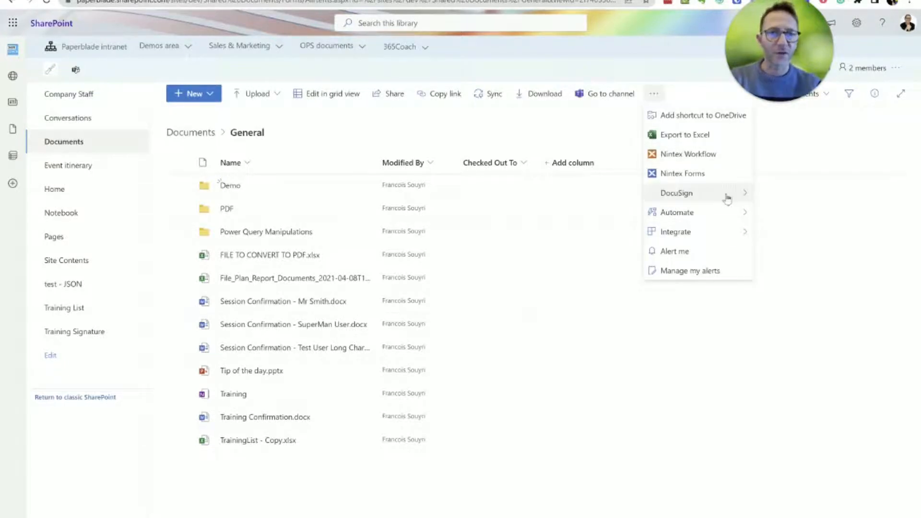
mouse_move(730, 202)
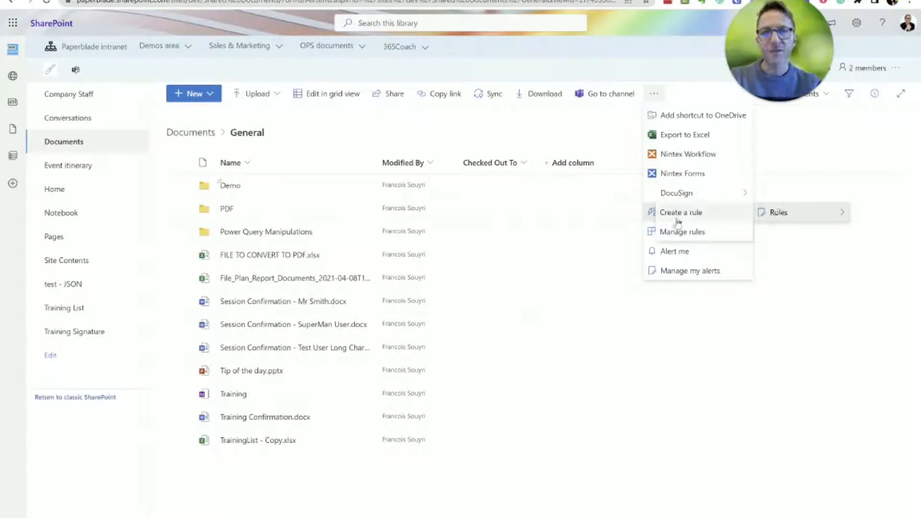
click(575, 125)
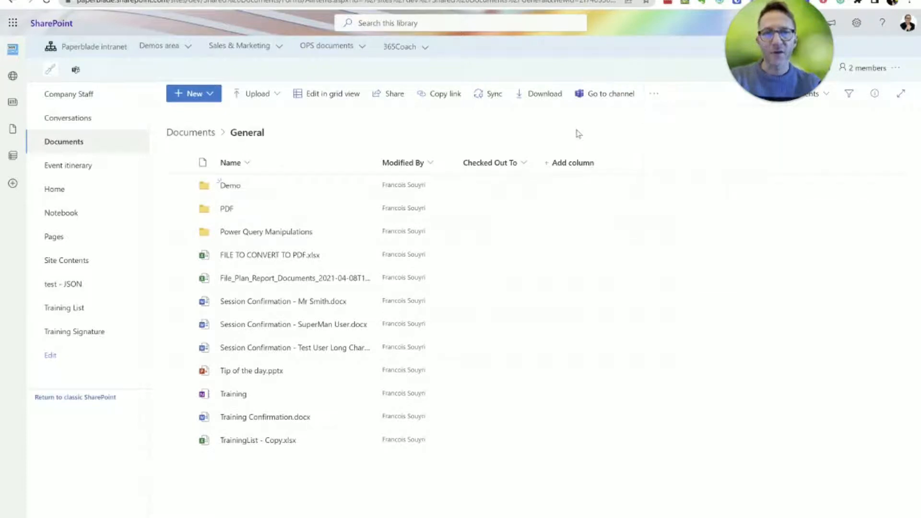
- Start creating a Power Automate flow from the General folder's library and expand the full list of suggested templates
click(653, 94)
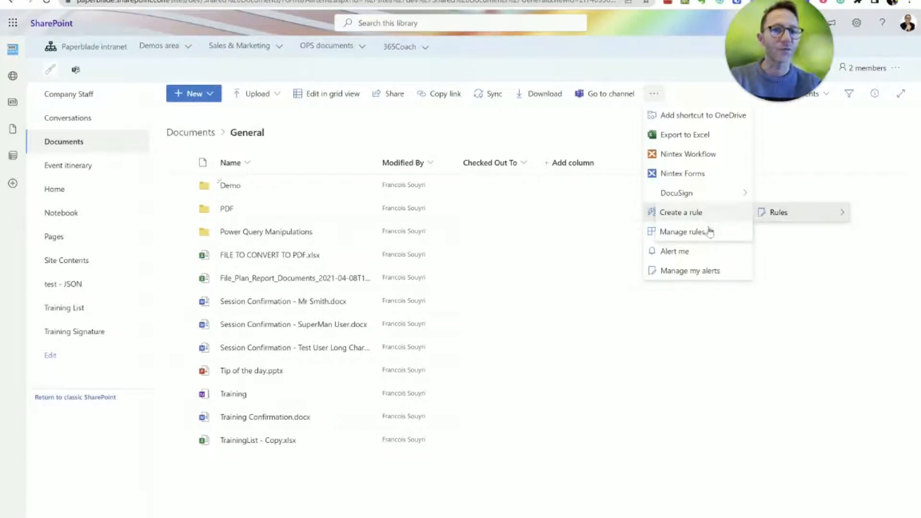
mouse_move(719, 234)
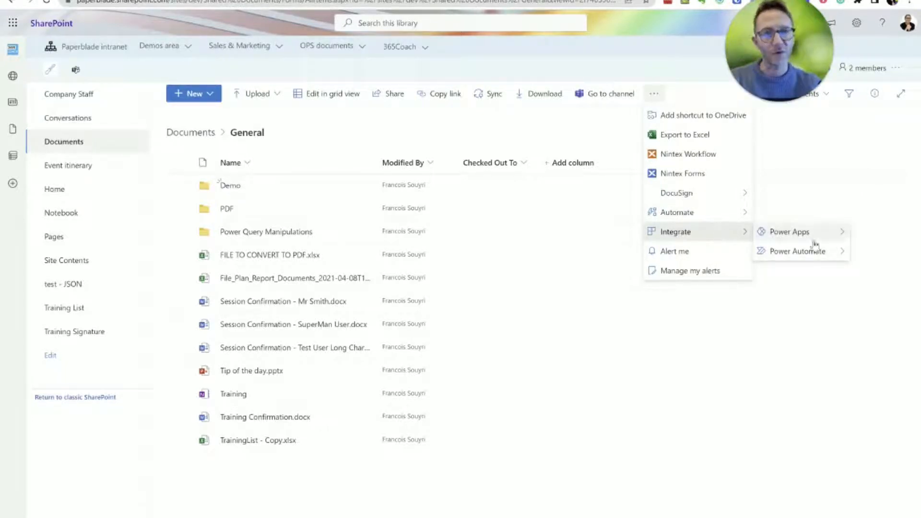
mouse_move(815, 249)
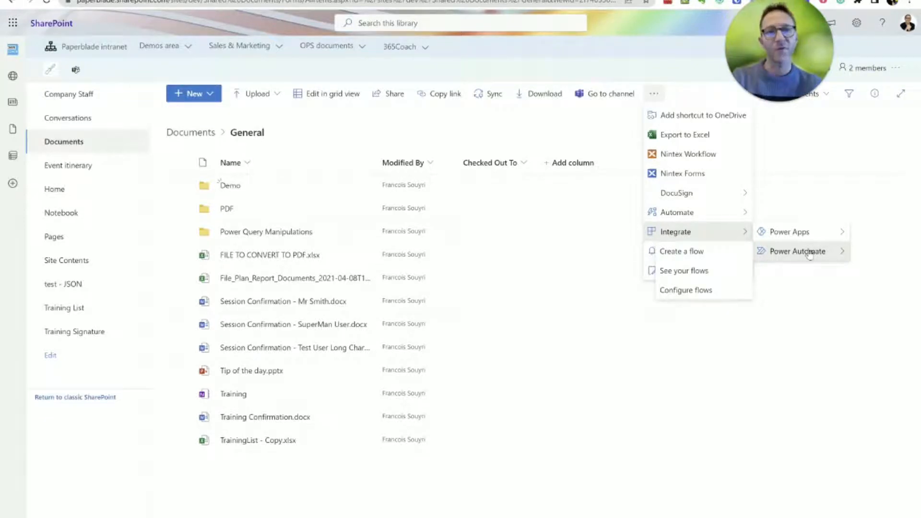
click(730, 255)
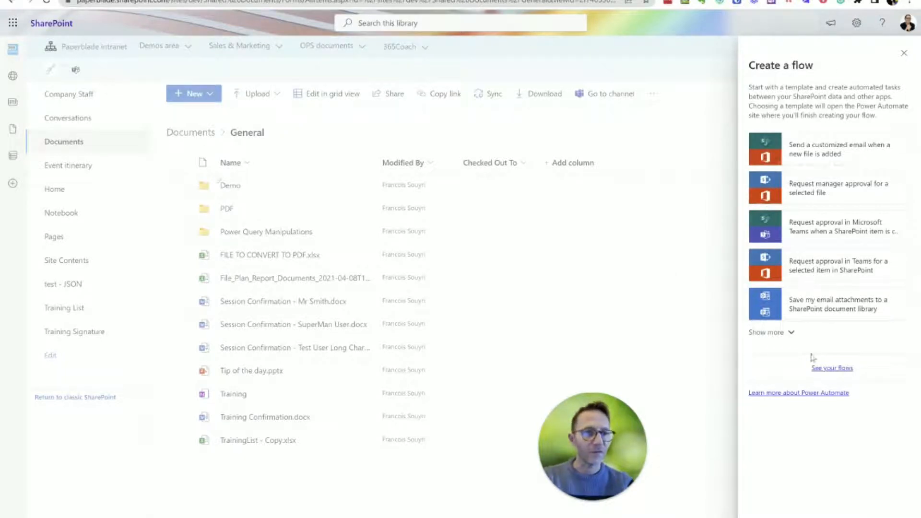
click(782, 333)
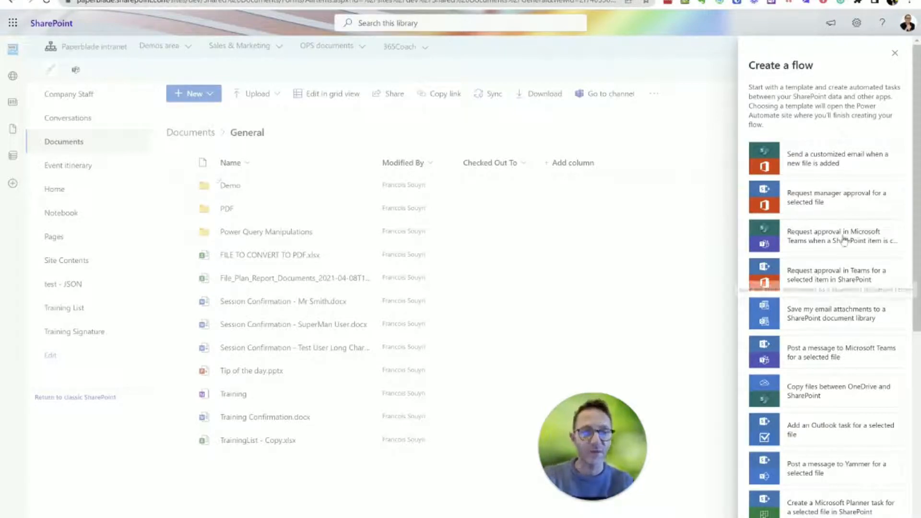
- Look through the suggested flow templates and open the larger SharePoint template gallery in Power Automate
scroll(807, 217, down, 3)
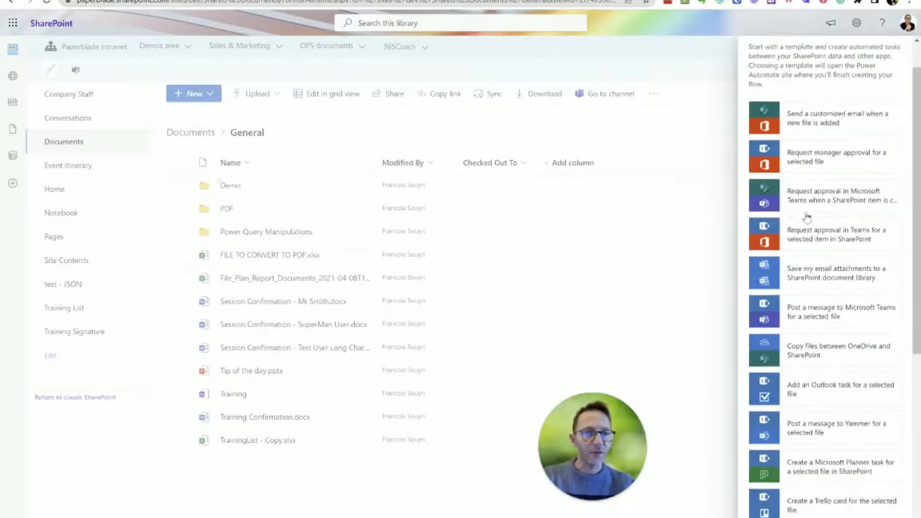
scroll(835, 295, down, 5)
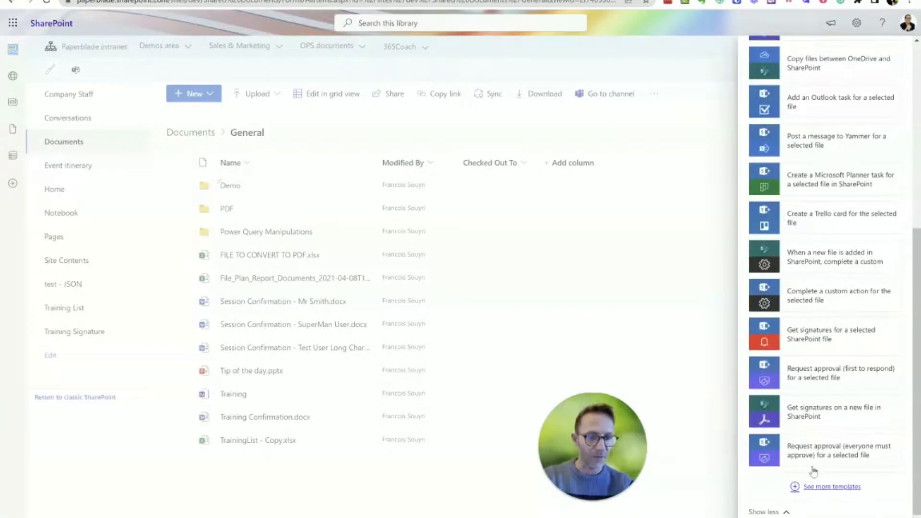
scroll(835, 351, down, 1)
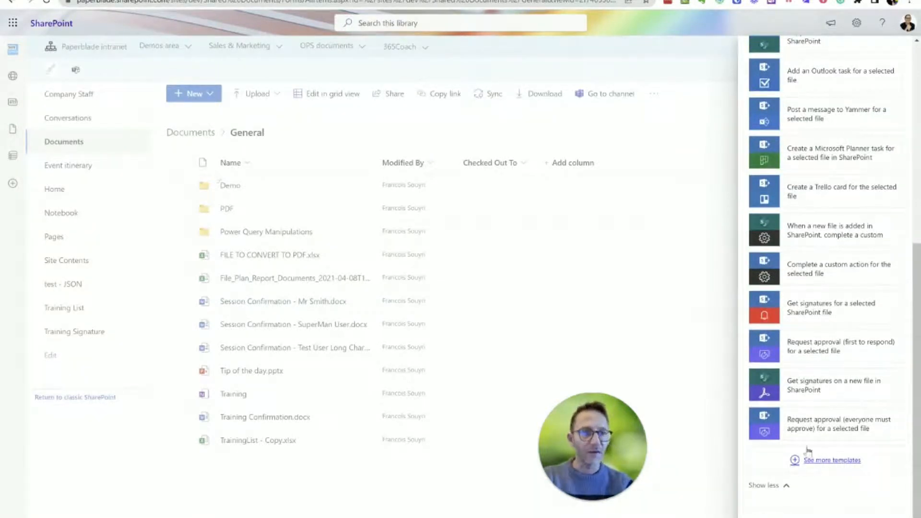
scroll(814, 240, up, 6)
scroll(811, 247, down, 6)
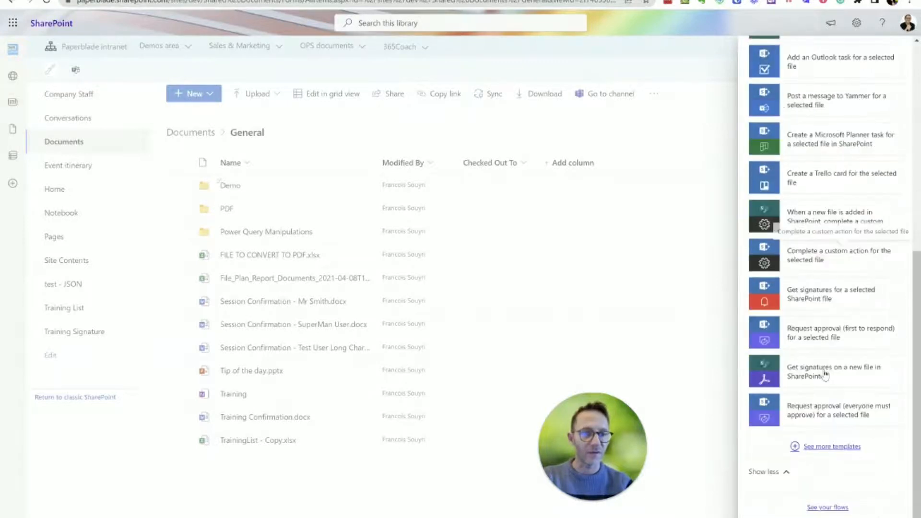
click(824, 447)
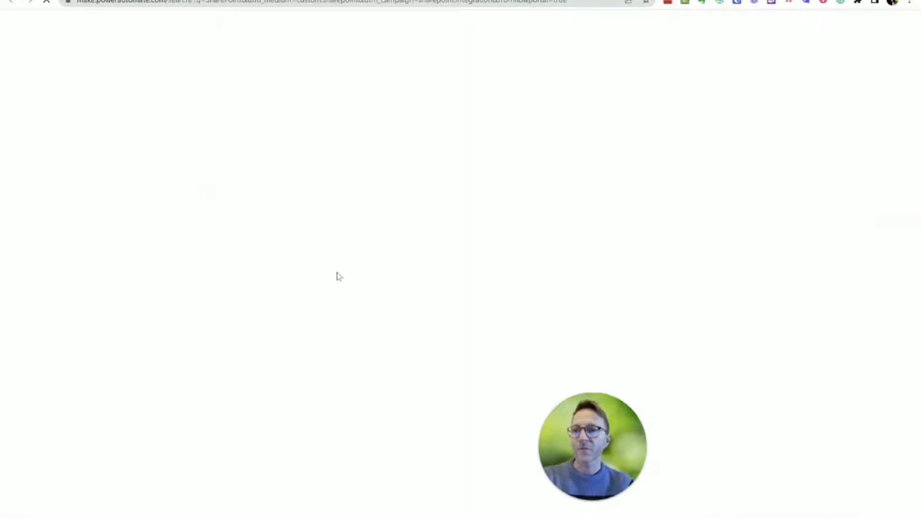
drag(568, 430, 441, 75)
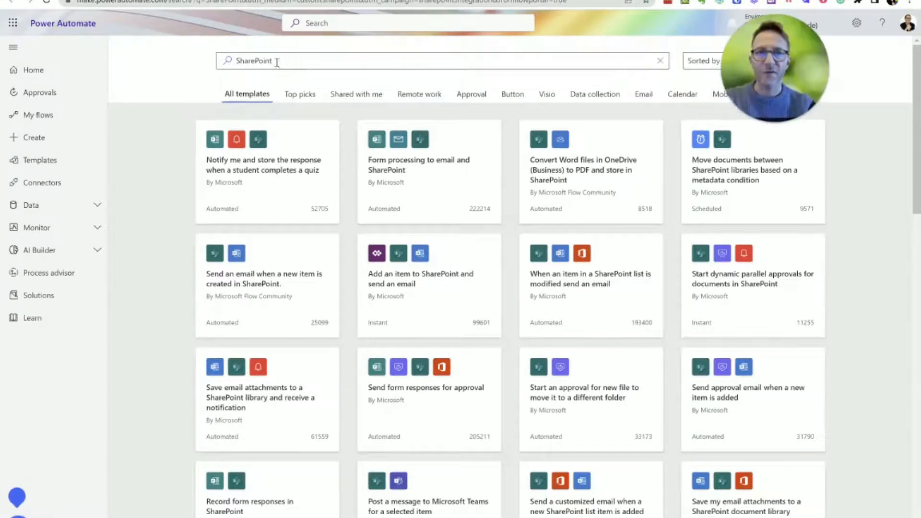
- Search the flow templates for "SharePoint teams" and browse the matching templates
click(348, 61)
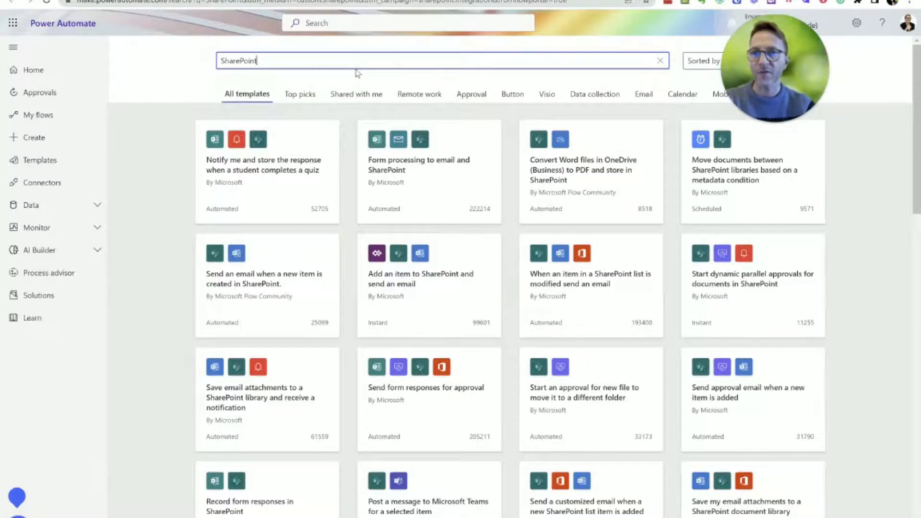
drag(287, 60, 208, 60)
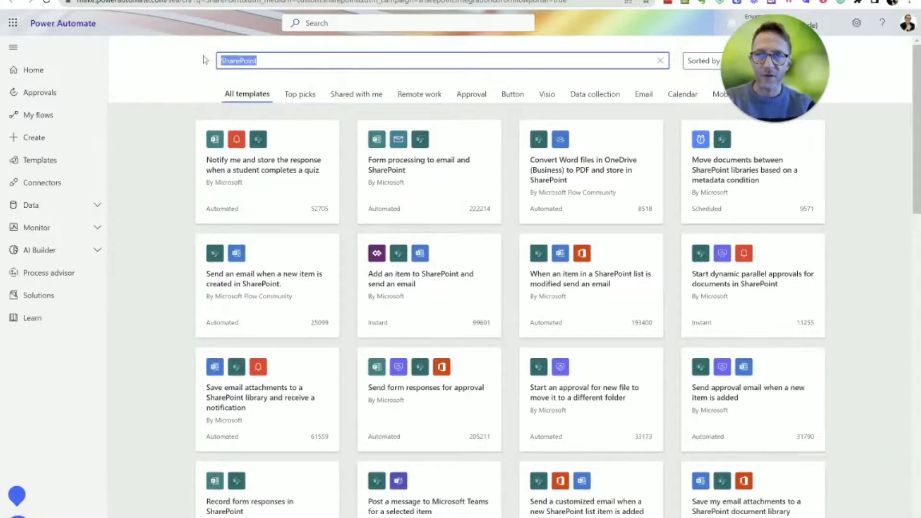
click(282, 60)
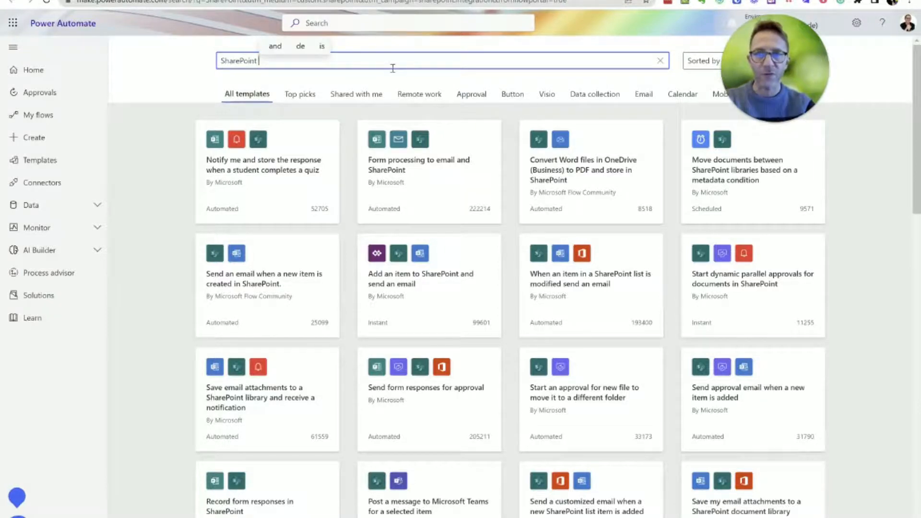
text(team)
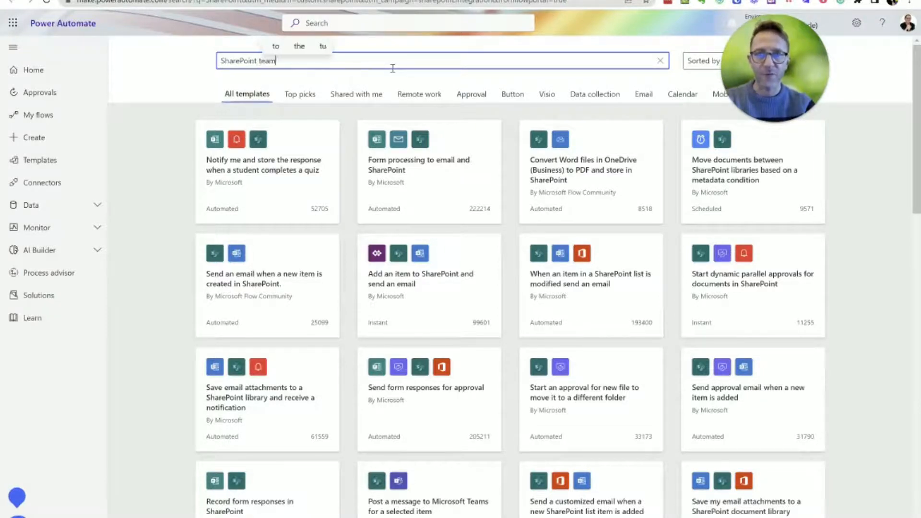
text(s)
key(Return)
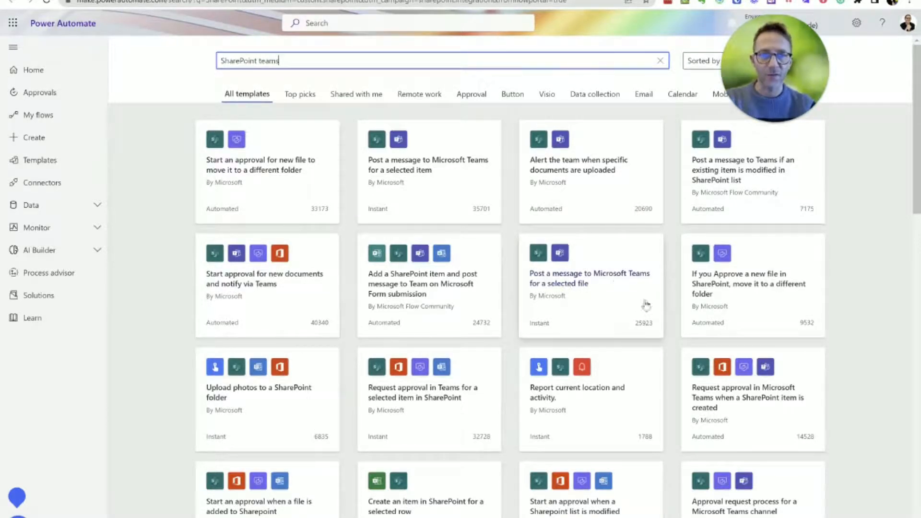
scroll(687, 288, down, 1)
scroll(688, 286, down, 3)
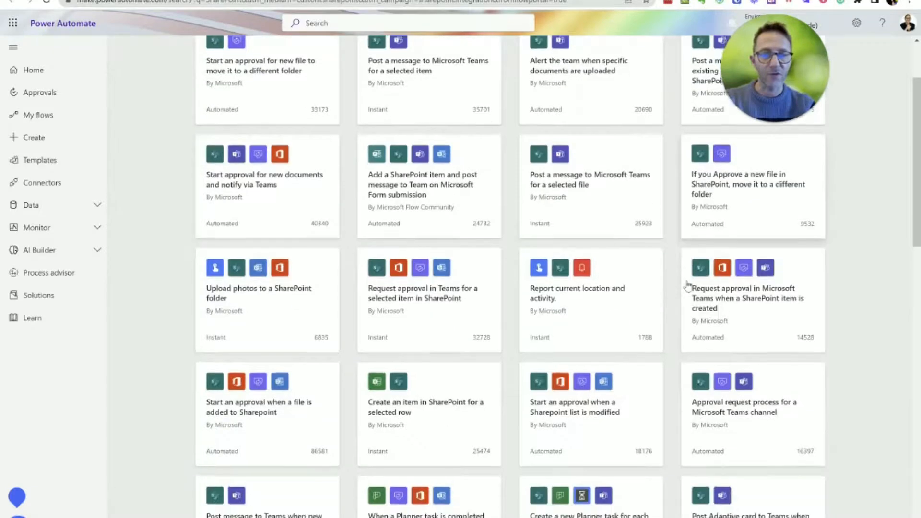
scroll(700, 297, down, 2)
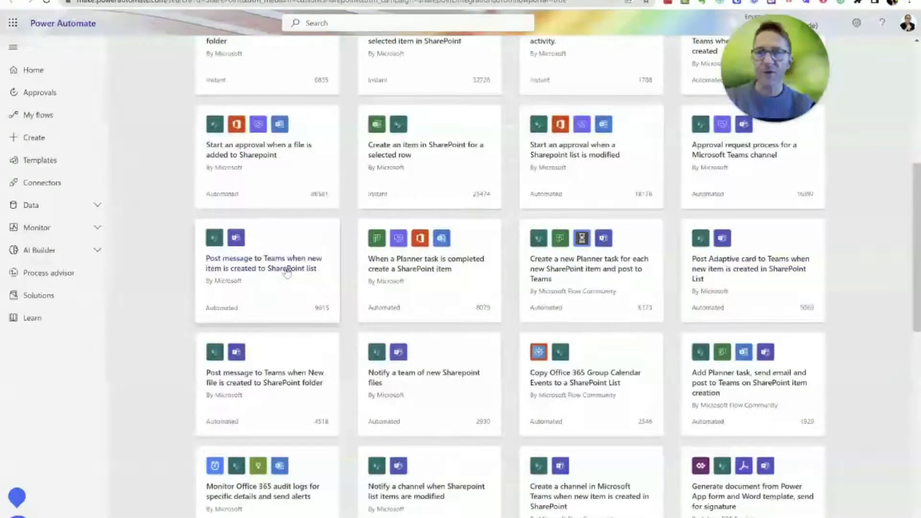
- Narrow the template search to "SharePoint teams delete"
scroll(298, 91, up, 7)
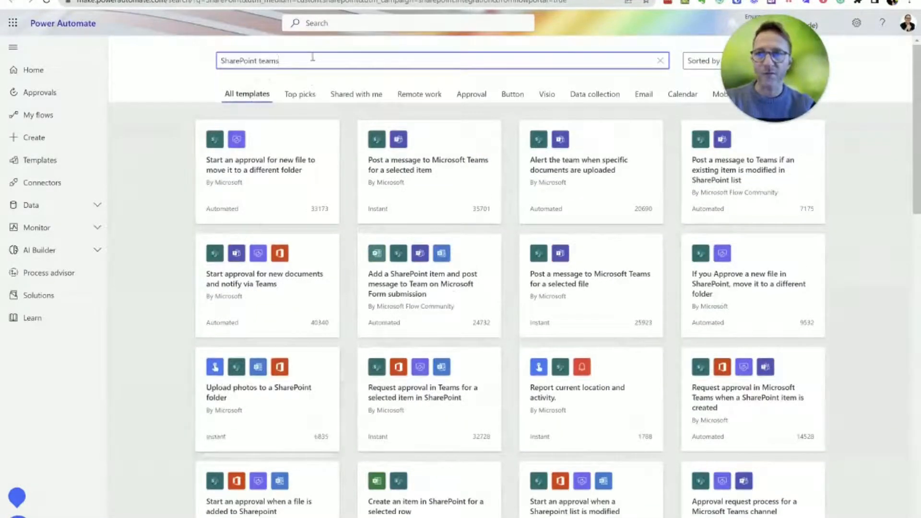
text(delete)
key(Return)
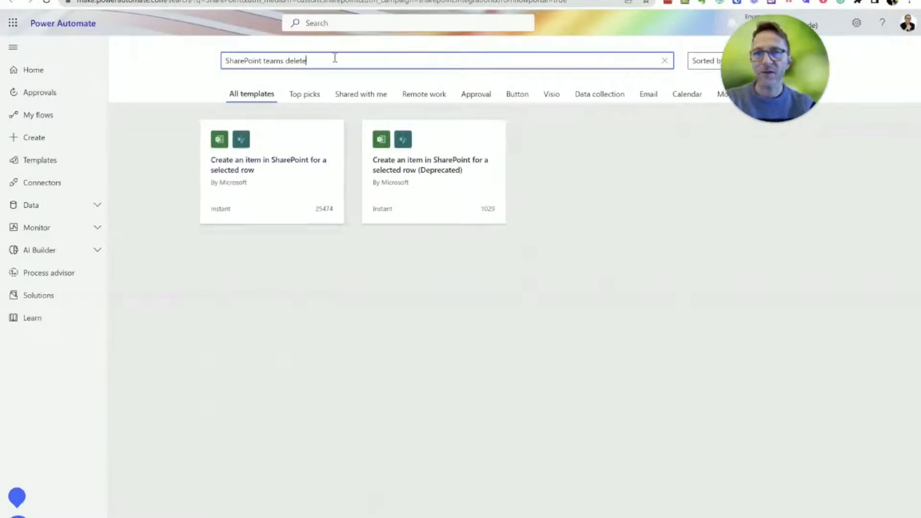
- Remove the word teams from the template search and search for "SharePoint delete"
key(ctrl+shift+Left)
key(ctrl+Left)
key(ctrl+shift+Right)
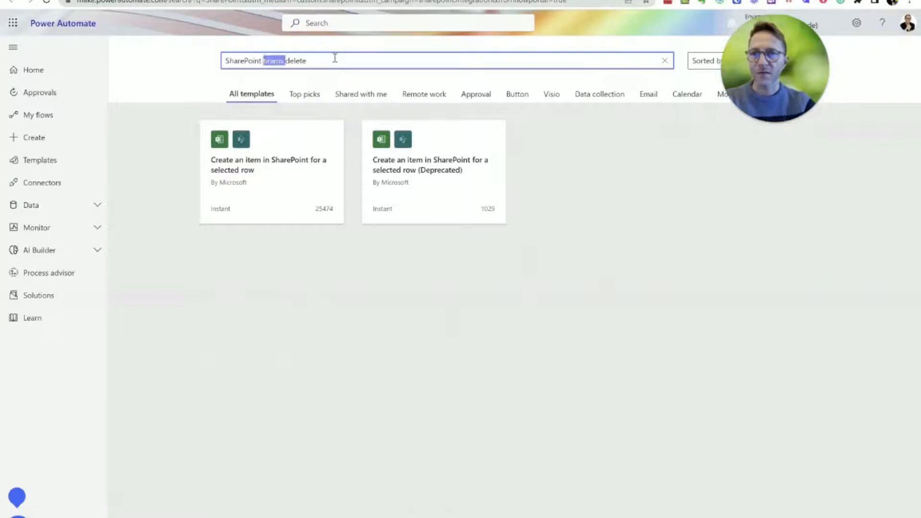
key(Delete)
key(Return)
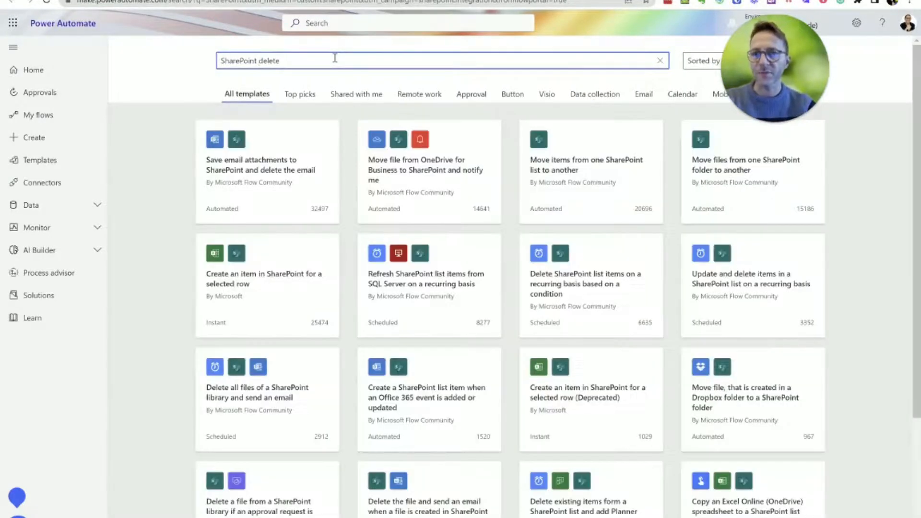
- Refine the template search to "SharePoint delete file"
text(i)
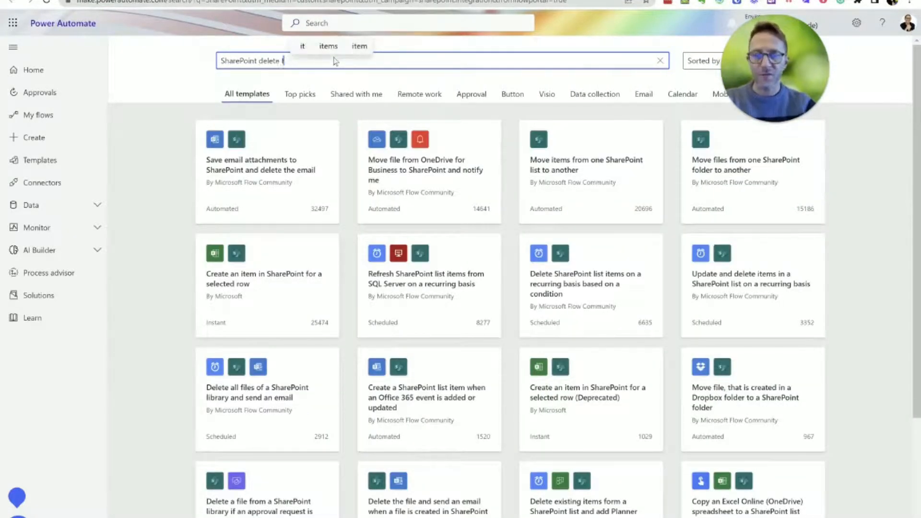
text(tefile)
key(Return)
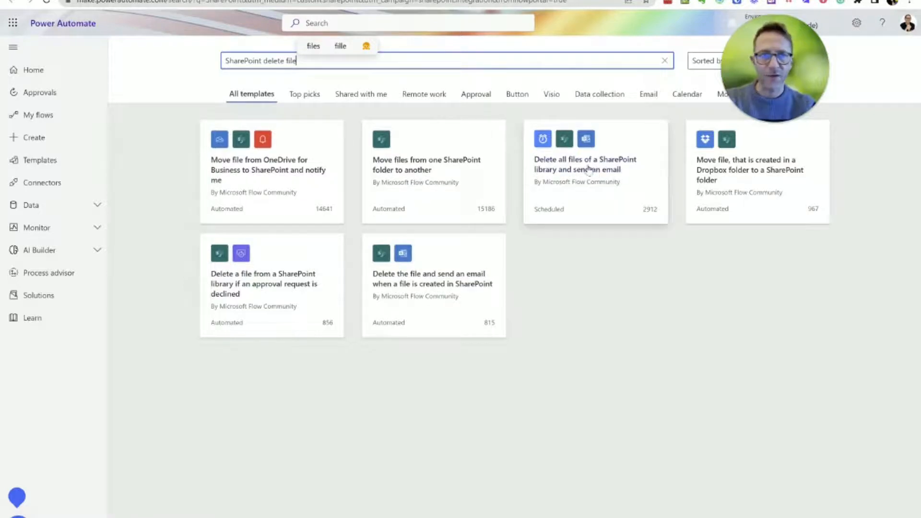
- Replace "delete file" in the template search with "teams" and search for "SharePoint teams"
key(shift+Left)
key(shift+Left)
key(shift+Left)
key(shift+Left)
key(shift+Left)
key(shift+Left)
key(shift+Left)
key(shift+Left)
key(shift+Left)
key(shift+Left)
key(shift+Left)
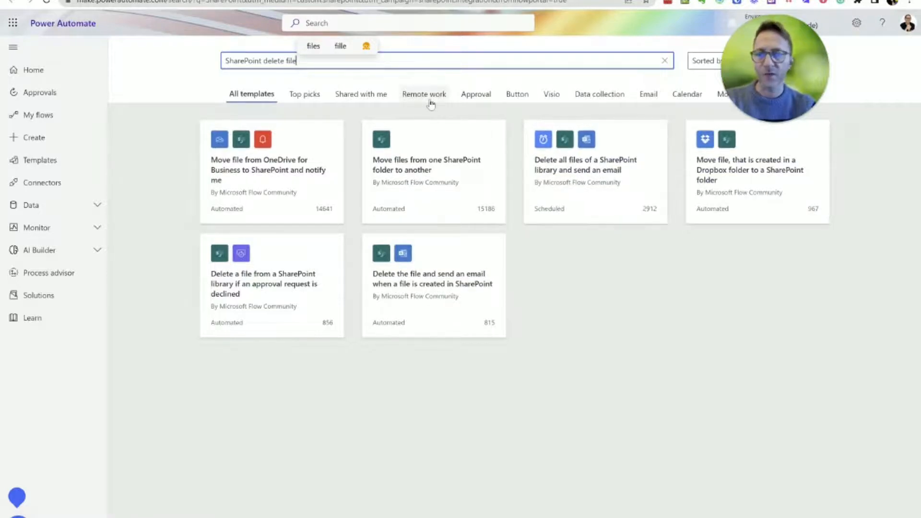
text(teams)
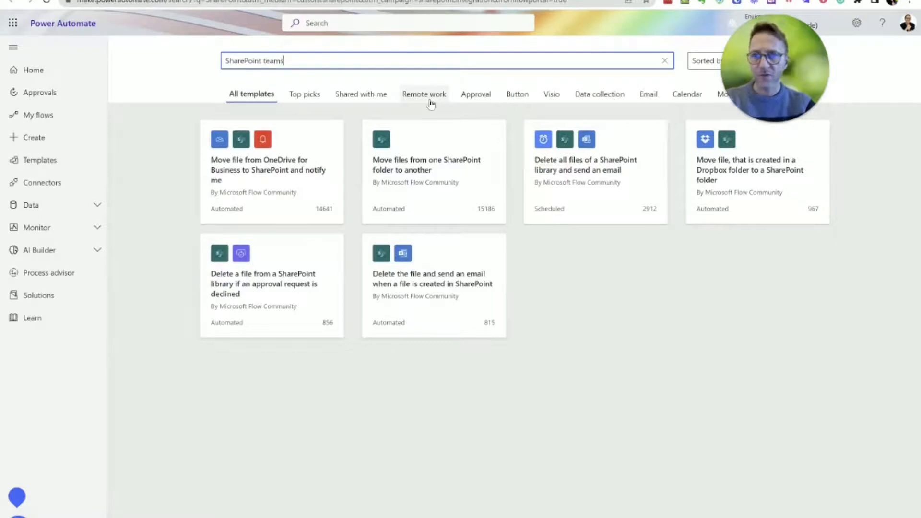
key(Return)
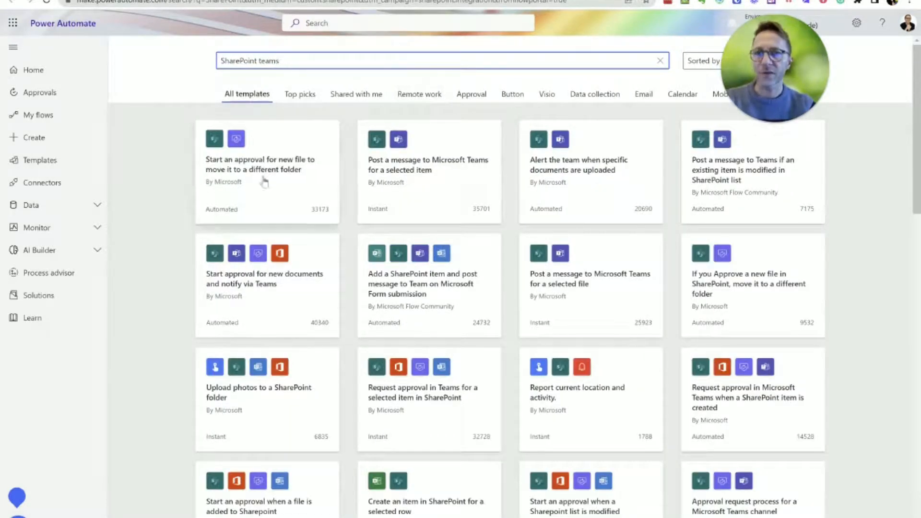
- Open the template "Post message to Teams when new item is created to SharePoint list" and continue to its flow editor
scroll(154, 230, down, 1)
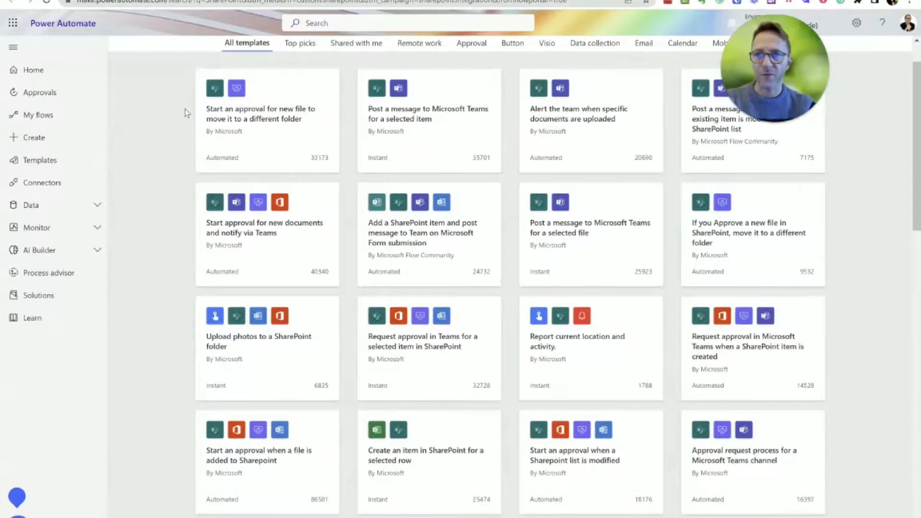
scroll(277, 322, down, 2)
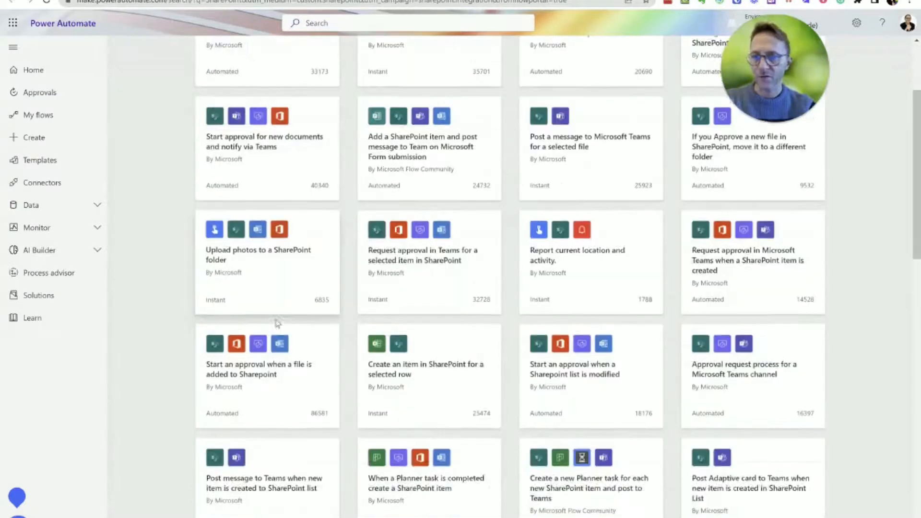
scroll(277, 322, down, 3)
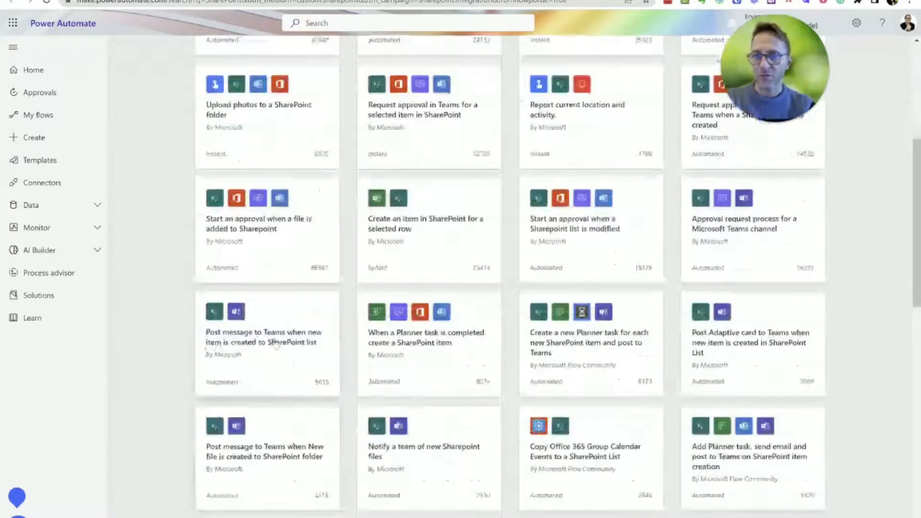
click(304, 344)
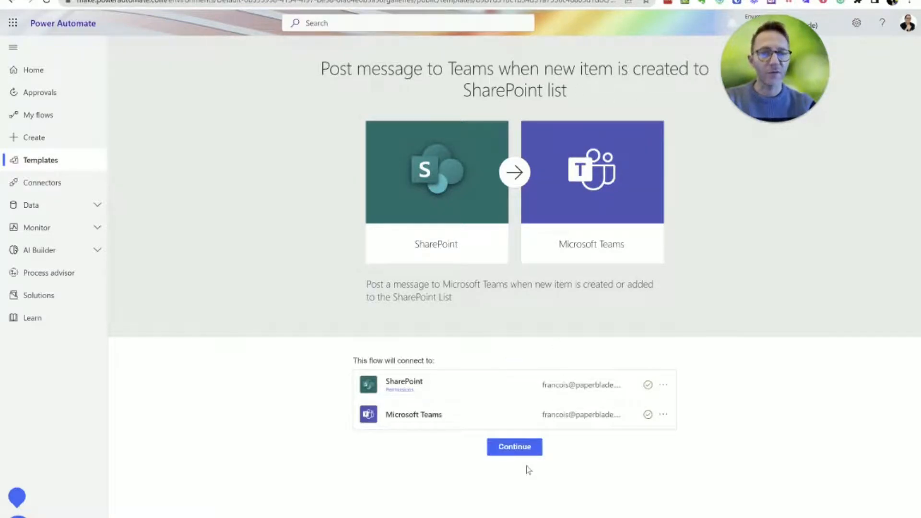
click(529, 448)
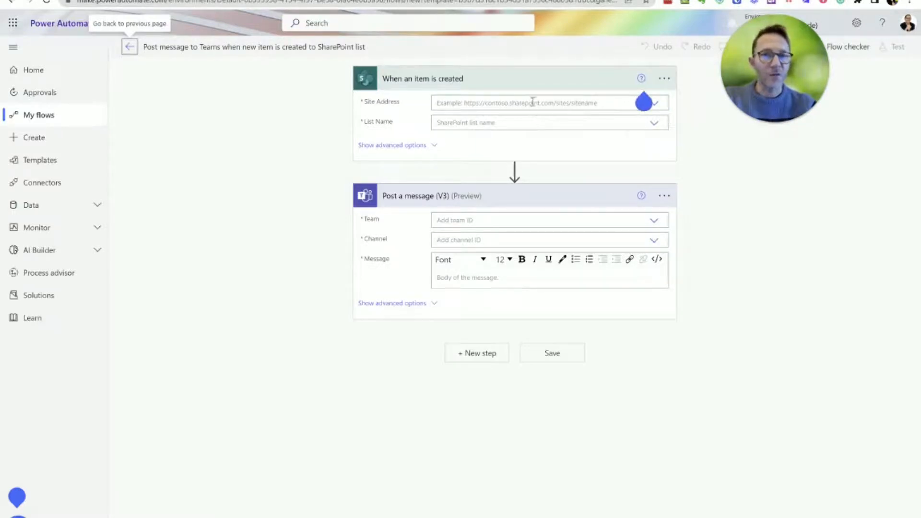
- Delete the "When an item is created" trigger from the flow
click(670, 79)
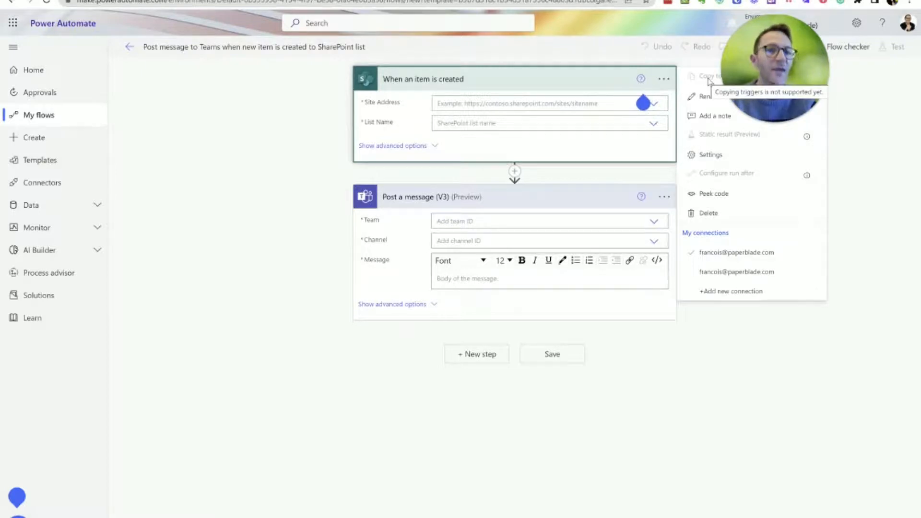
click(706, 216)
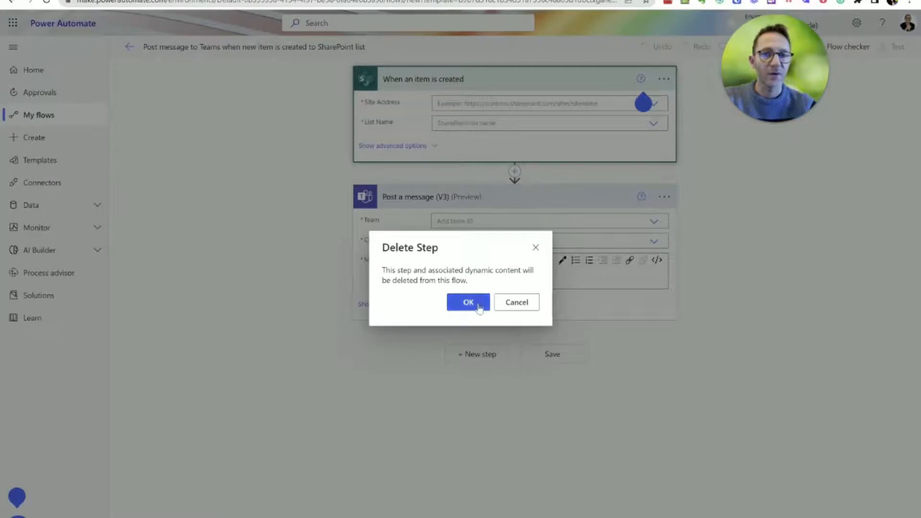
click(479, 308)
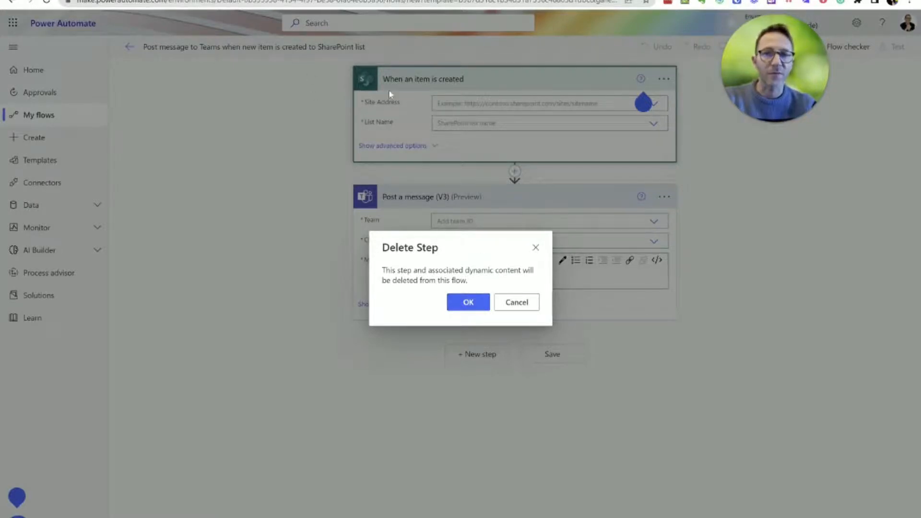
click(460, 306)
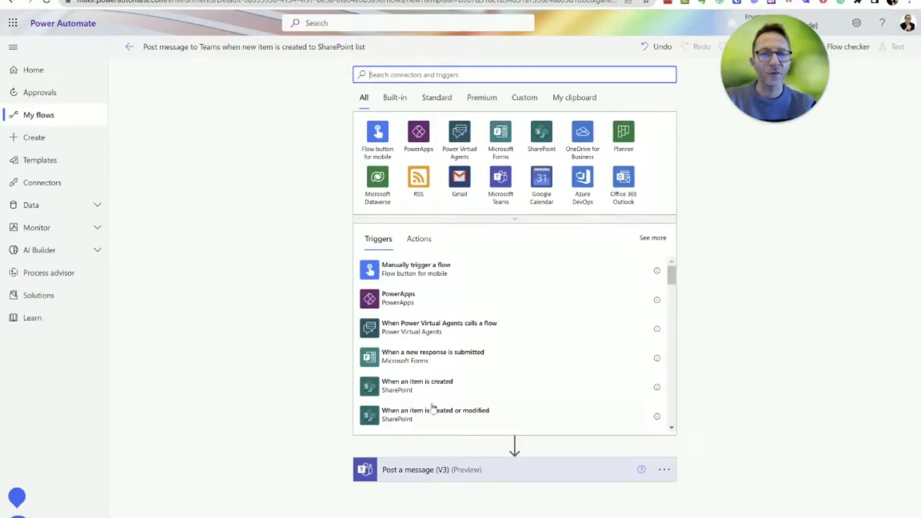
- Look up the SharePoint triggers, read the description of "When a file is deleted" and add it as the flow's trigger
scroll(420, 356, down, 1)
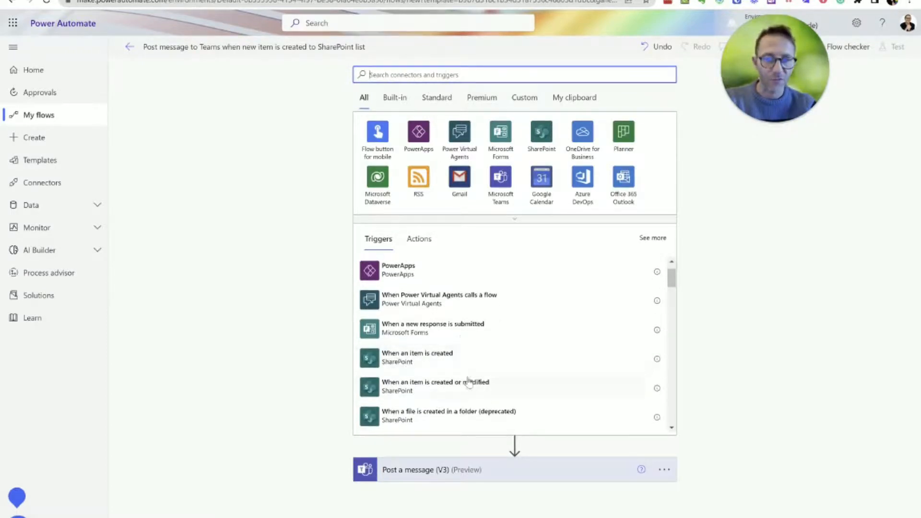
click(460, 74)
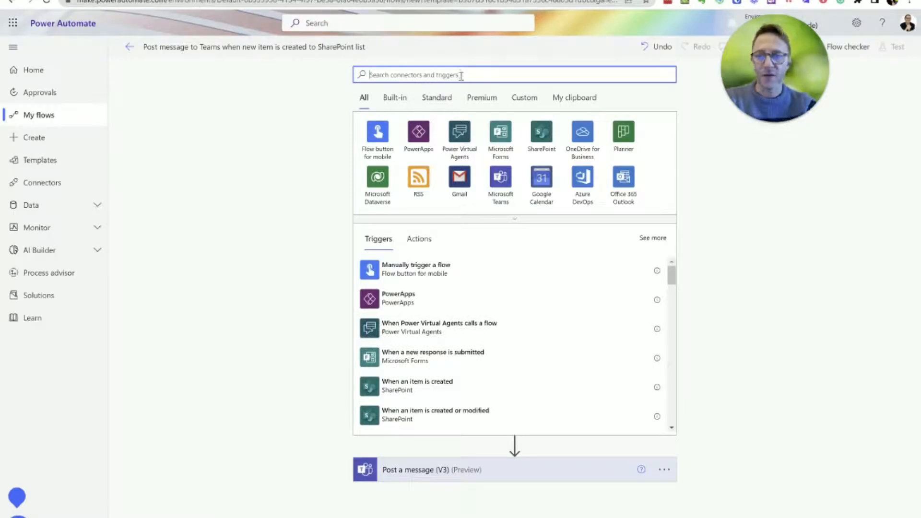
text(sharepoi)
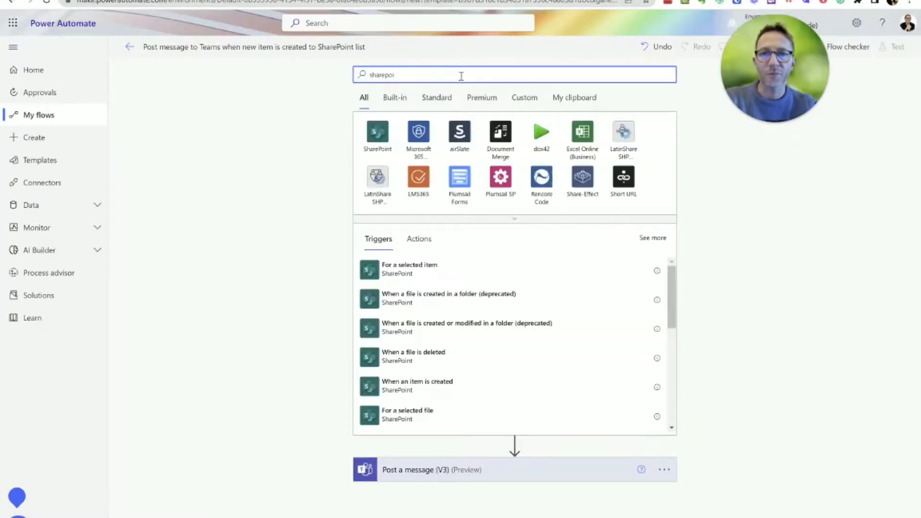
click(367, 140)
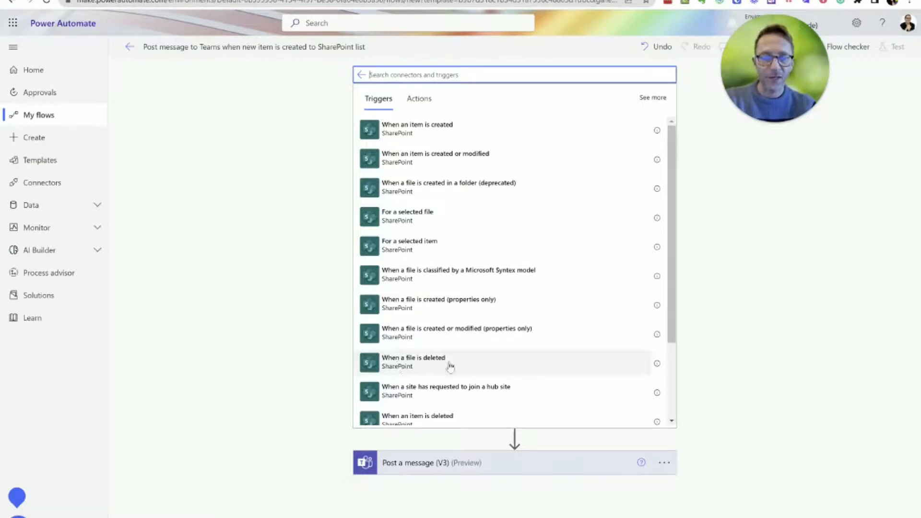
mouse_move(658, 364)
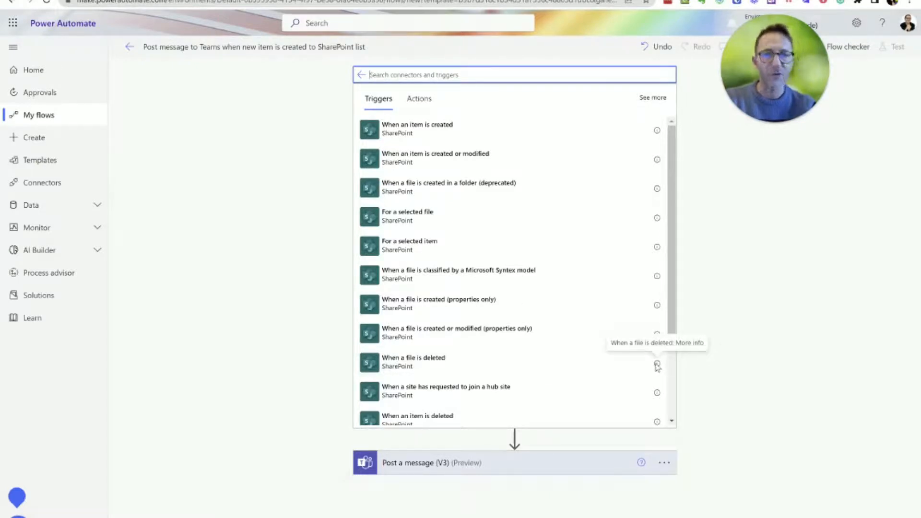
click(657, 365)
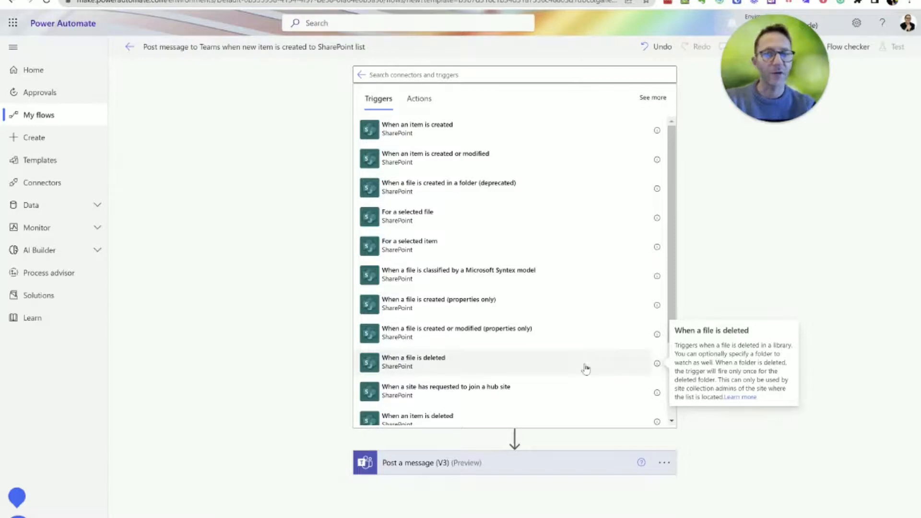
click(458, 365)
click(458, 365)
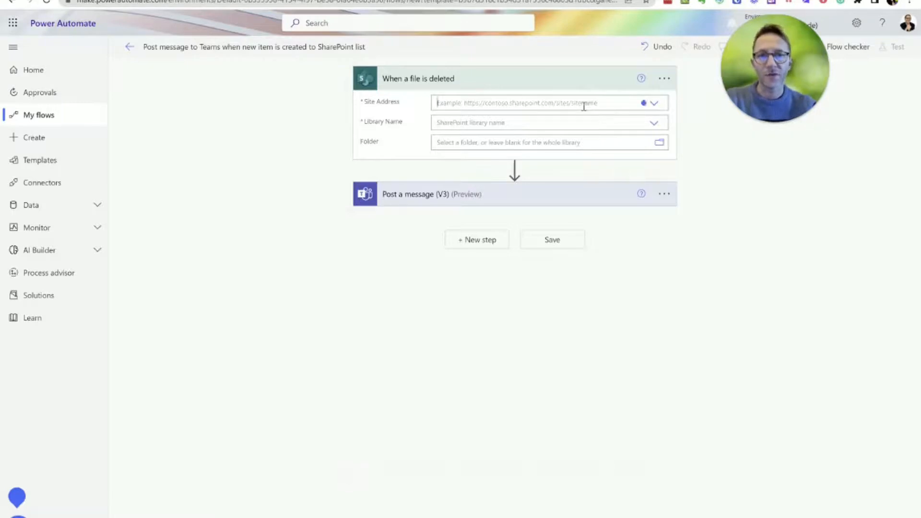
- Set the file-deletion trigger to the PB Dev site and its Documents library
click(644, 103)
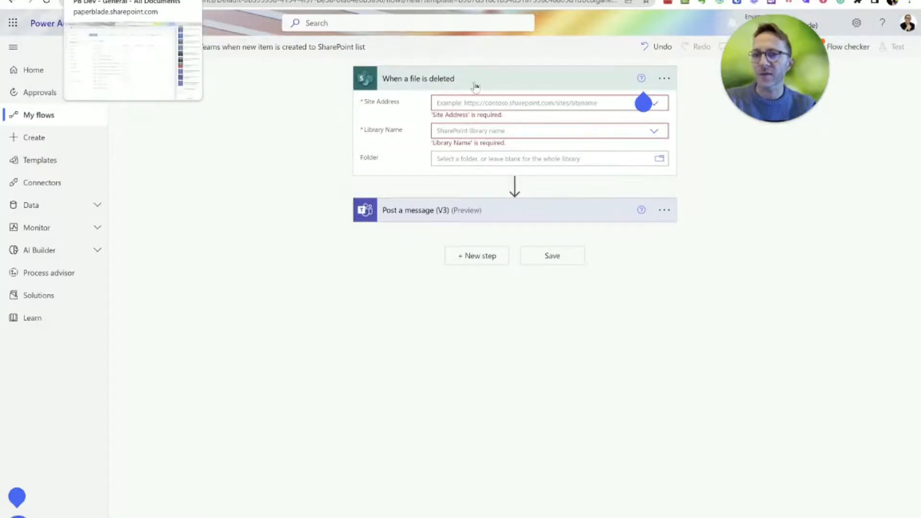
click(528, 101)
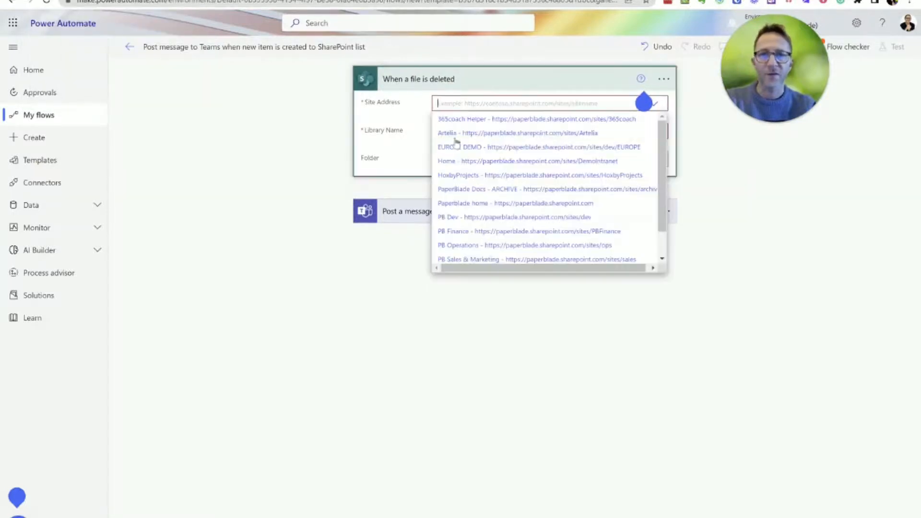
click(451, 217)
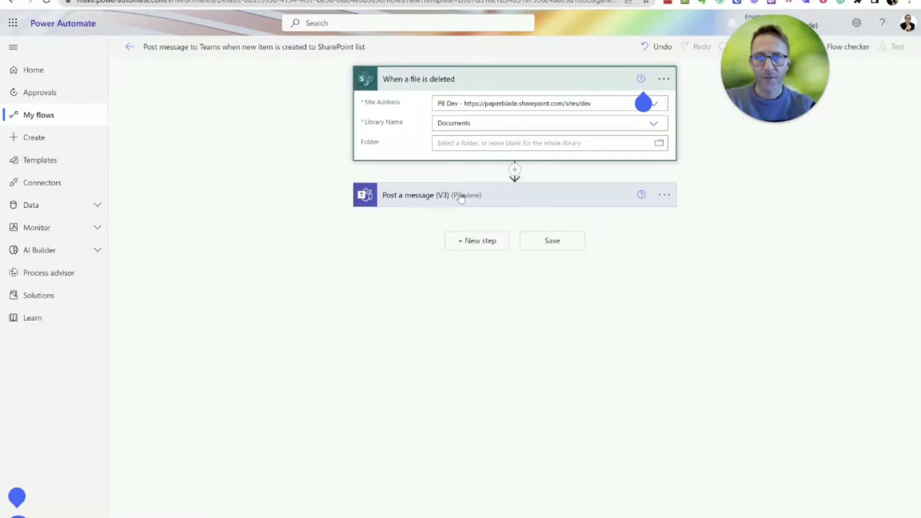
- Set the Teams message to post in the General channel of the 365coach Helper team
click(459, 197)
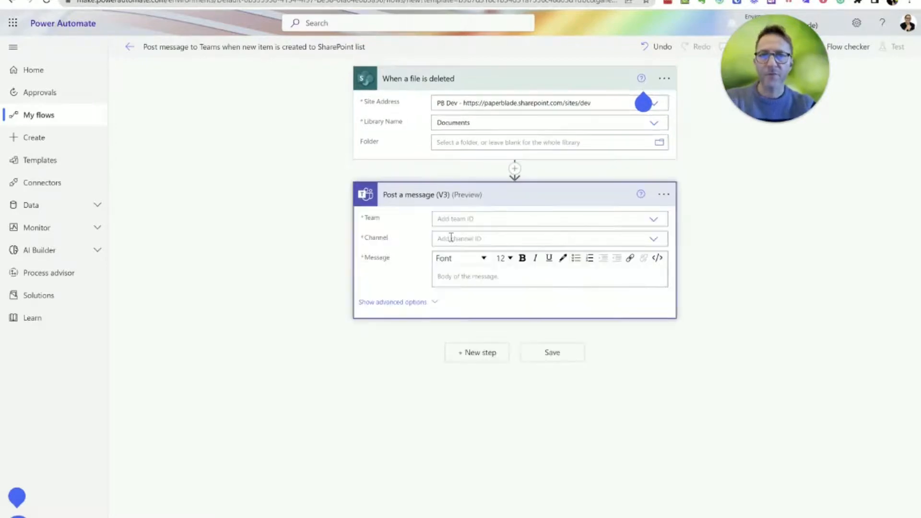
click(525, 216)
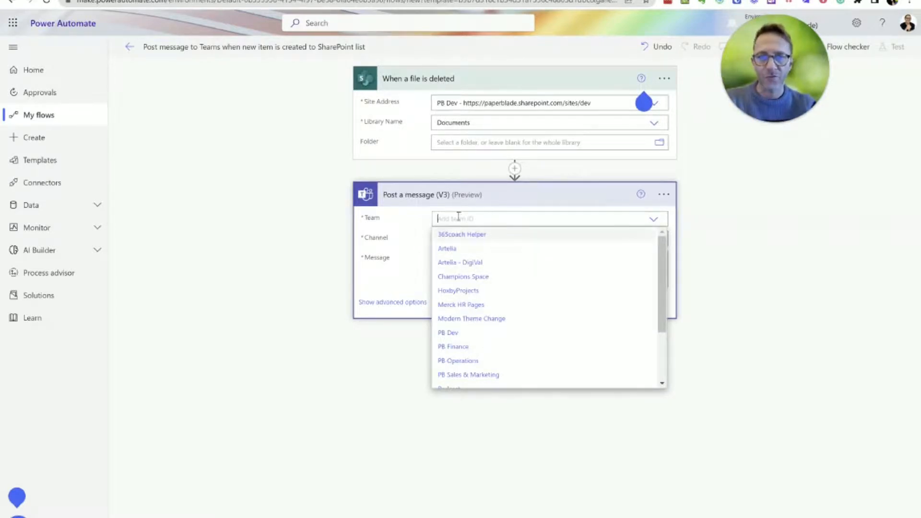
click(403, 212)
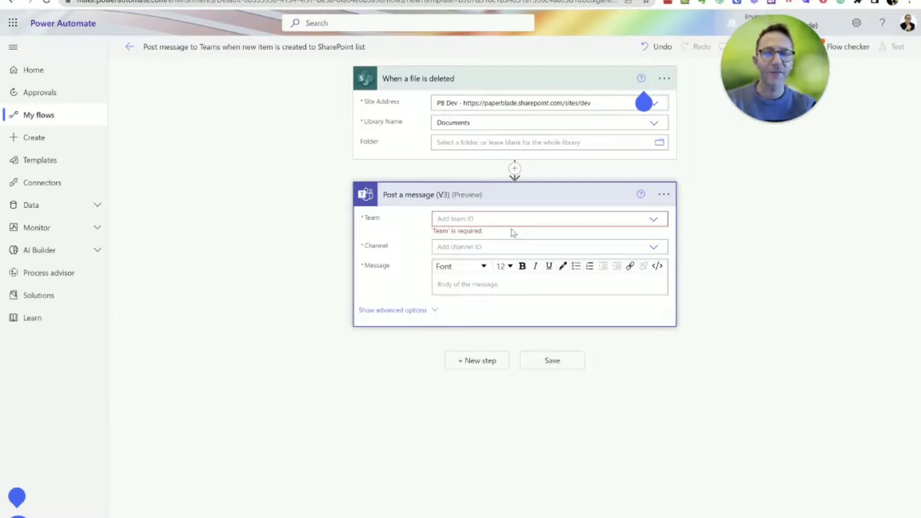
click(553, 219)
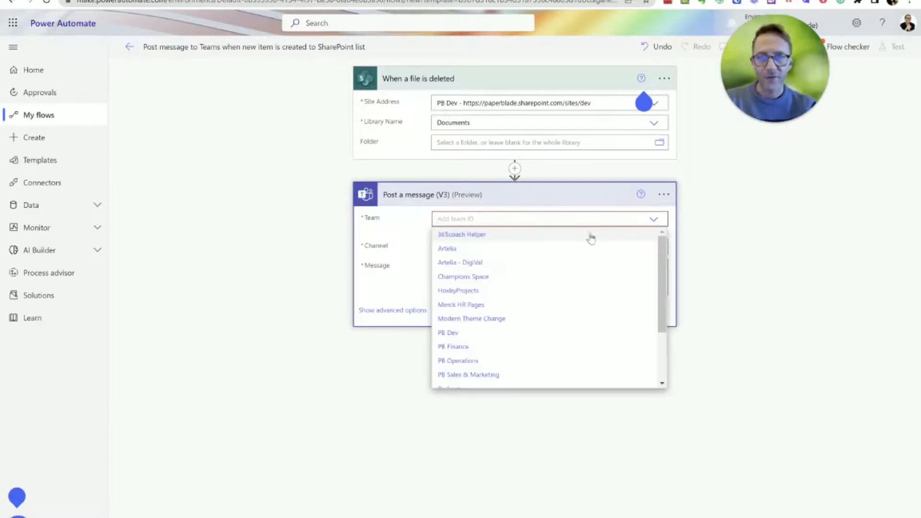
click(485, 236)
click(477, 243)
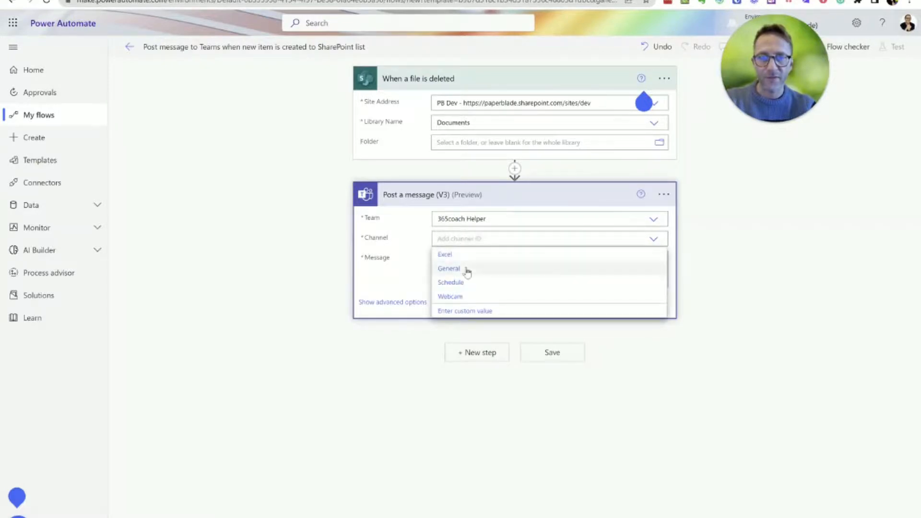
click(467, 272)
- Start the Teams message with "Warning!" and begin a second line with "File"
click(482, 275)
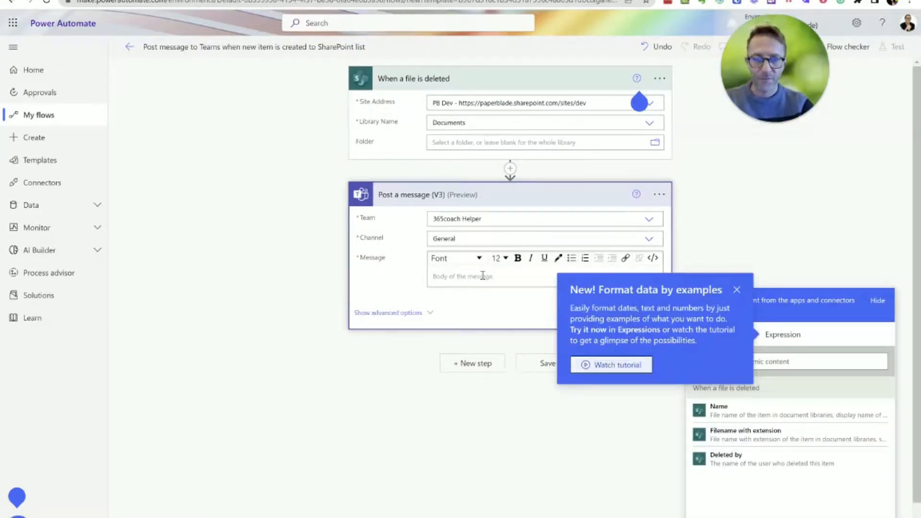
click(738, 291)
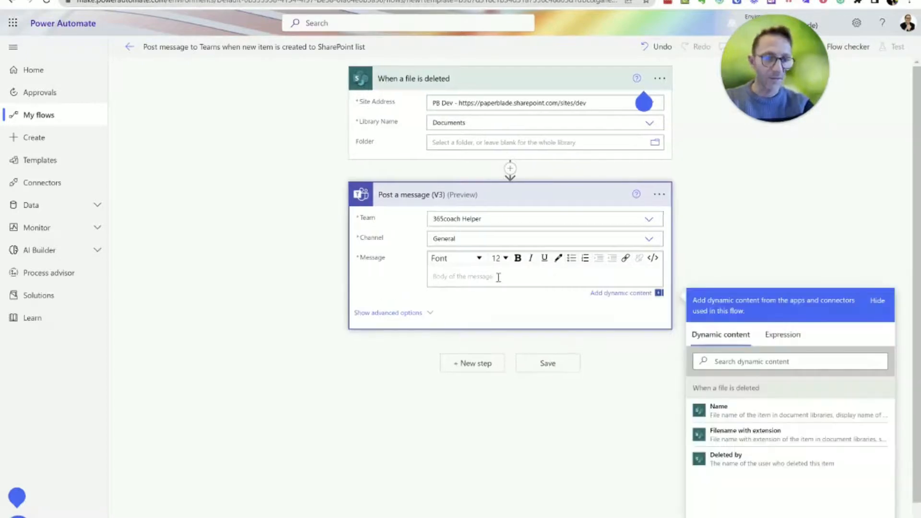
text(Wa)
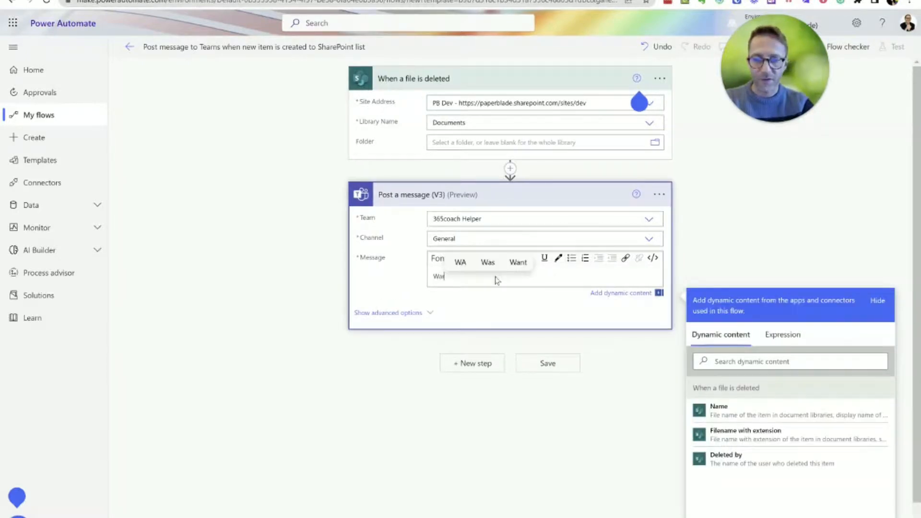
text(rning!)
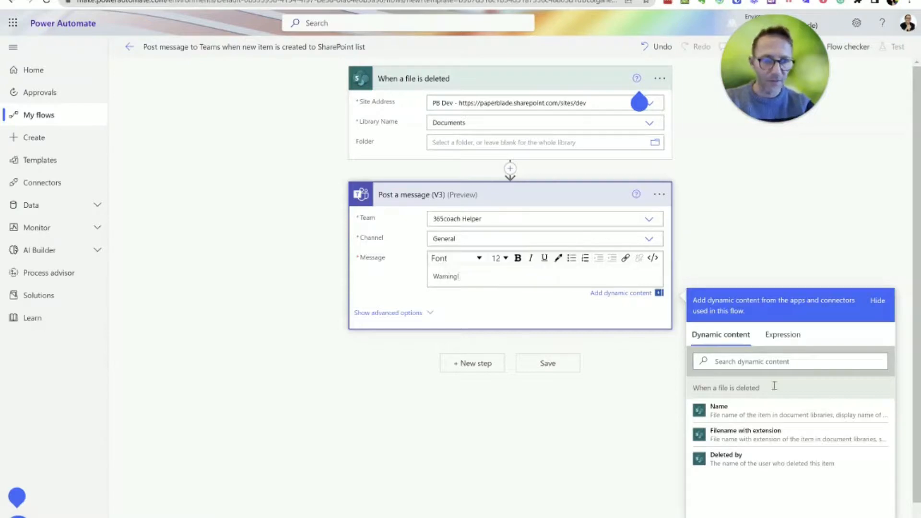
key(Return)
text(F)
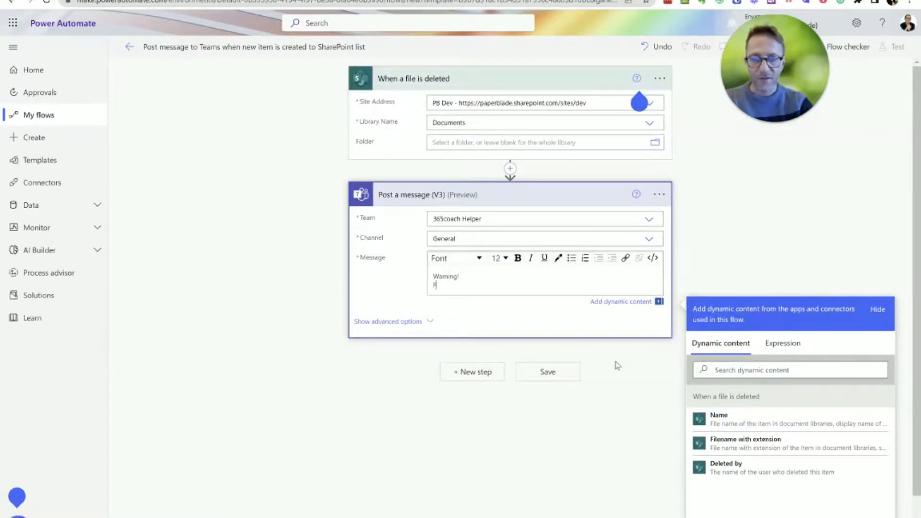
text(ile)
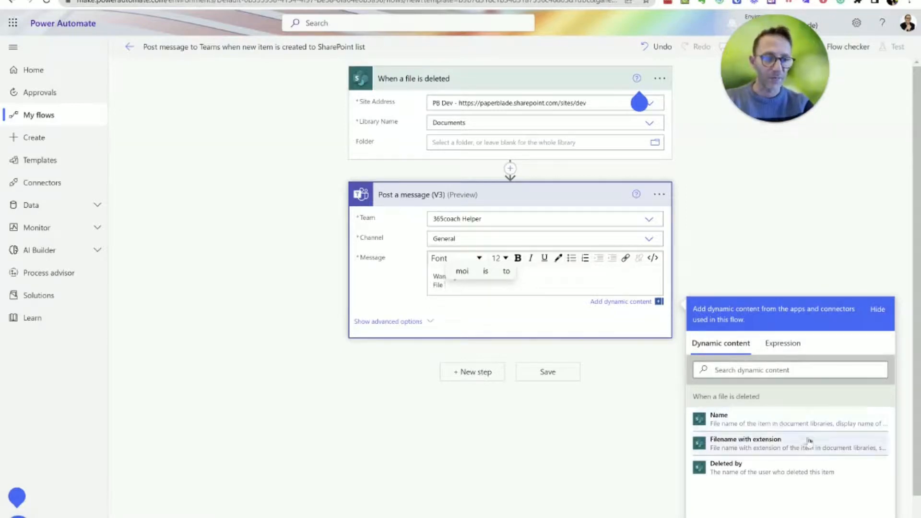
- Complete the second message line as File "Filename with extension" has been deleted from library !!!!, using the dynamic filename token between the quotes
click(826, 441)
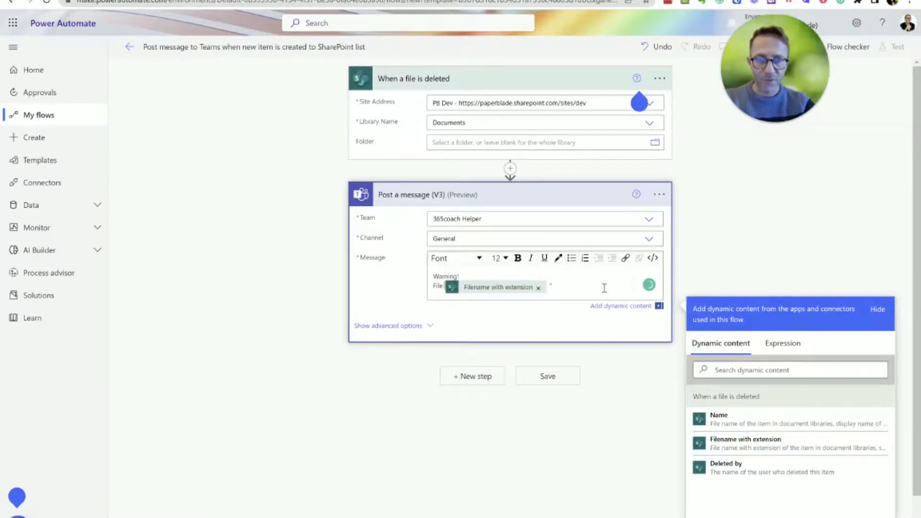
text(")
key(BackSpace)
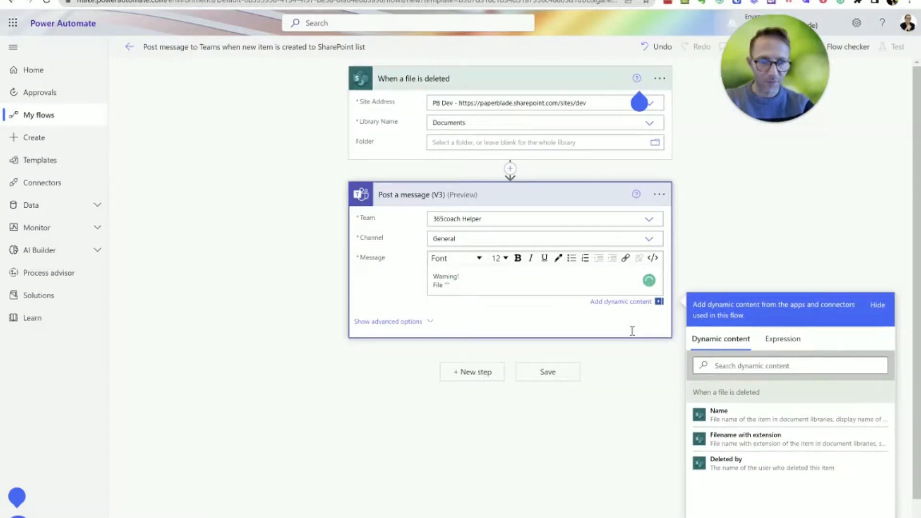
click(750, 442)
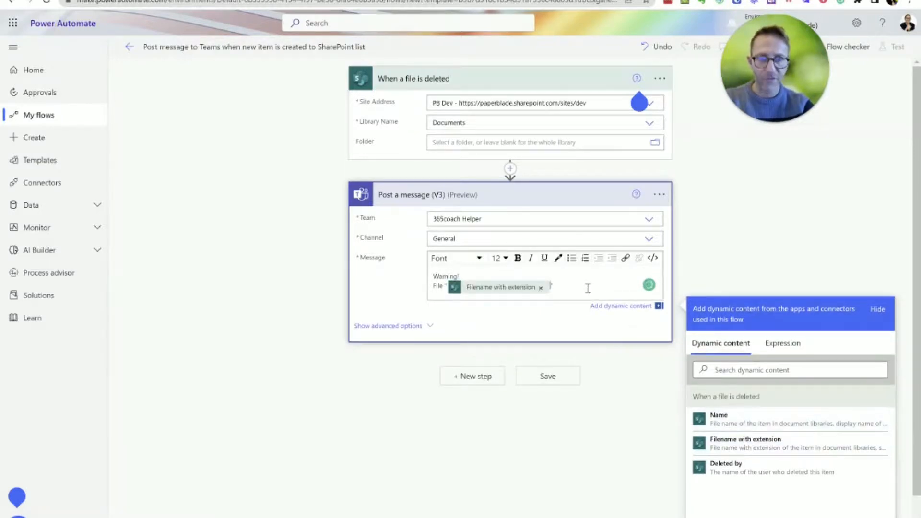
text(has been )
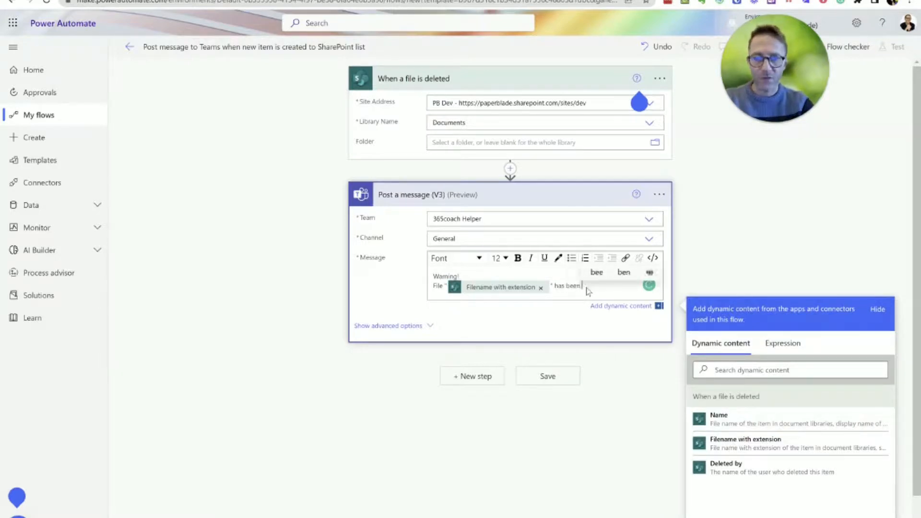
text(deleted f)
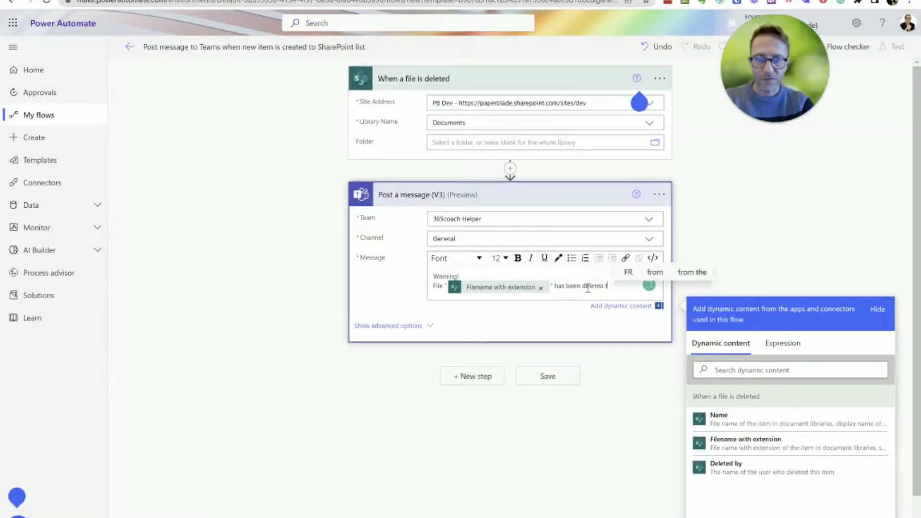
text(rom library !!!!)
key(Return)
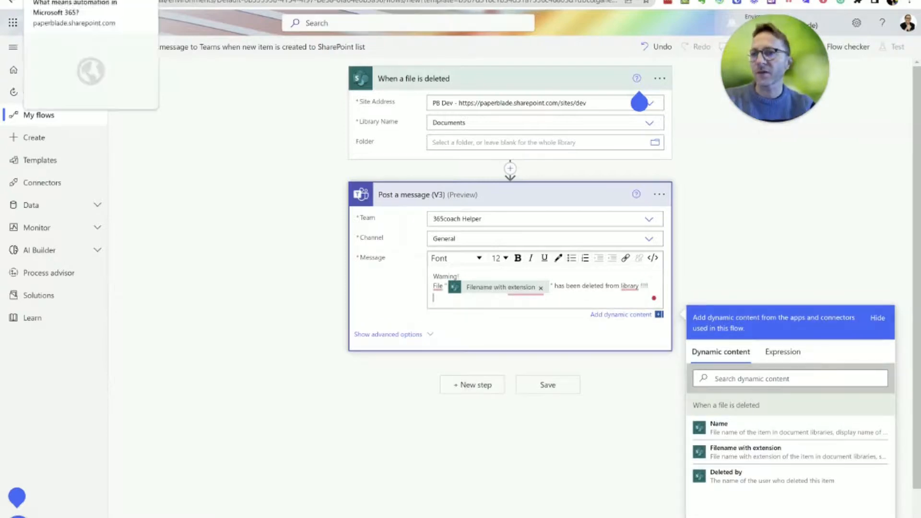
- Switch to the SharePoint library page showing the General folder and copy its web address
click(146, 10)
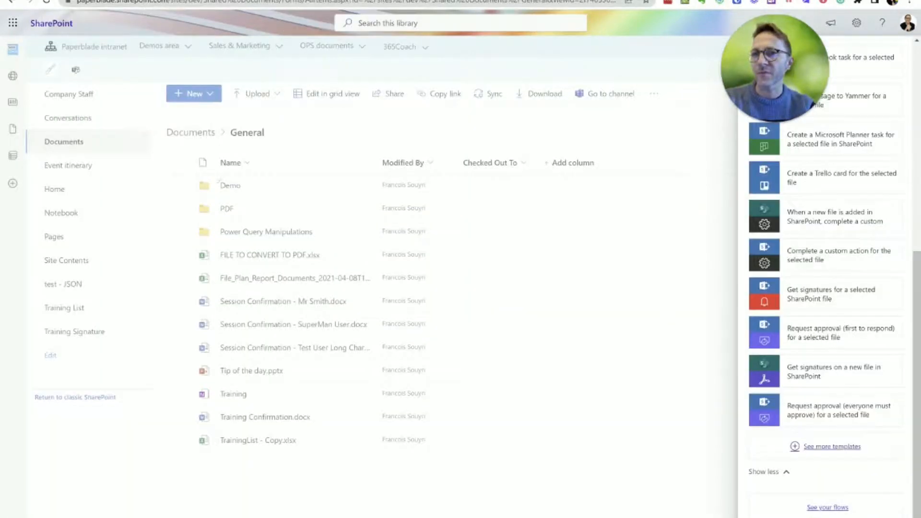
click(119, 2)
right_click(119, 2)
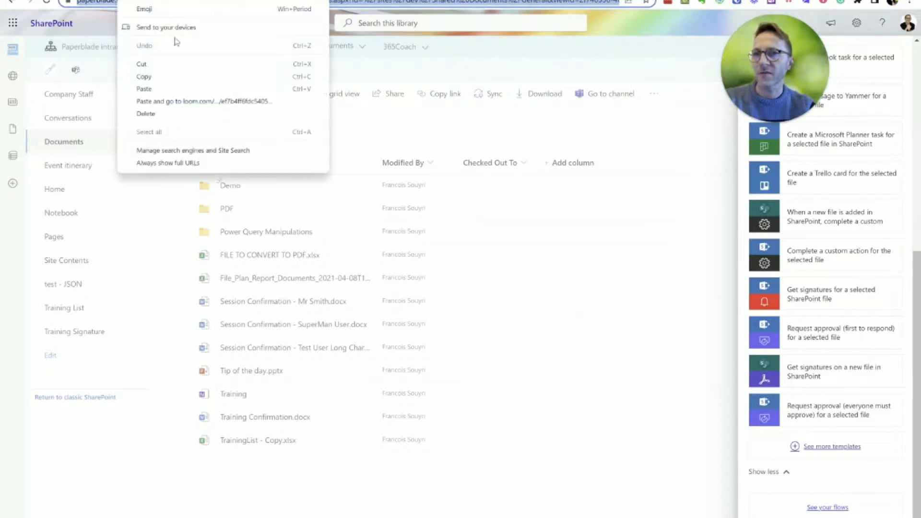
click(144, 77)
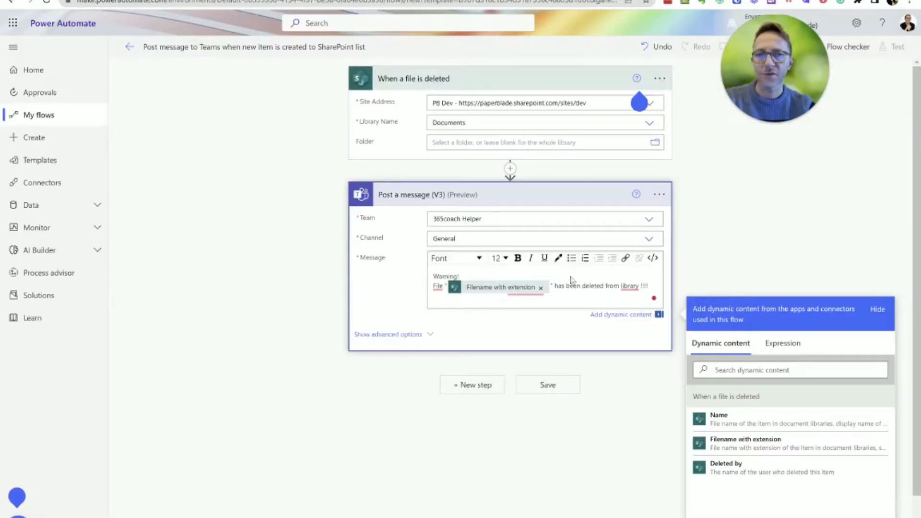
- Return to the flow in Power Automate and add the line "Link to library: click here" below the warning text, after a blank line
key(Return)
text(L)
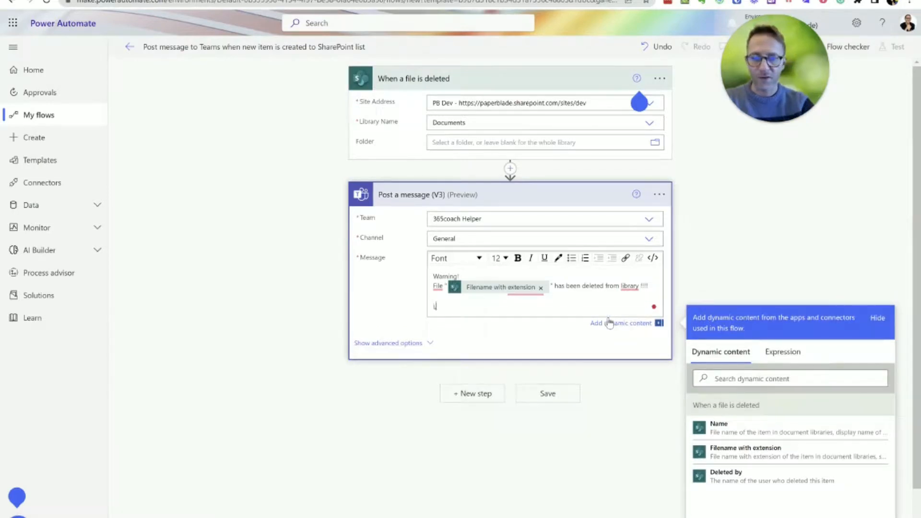
text(int)
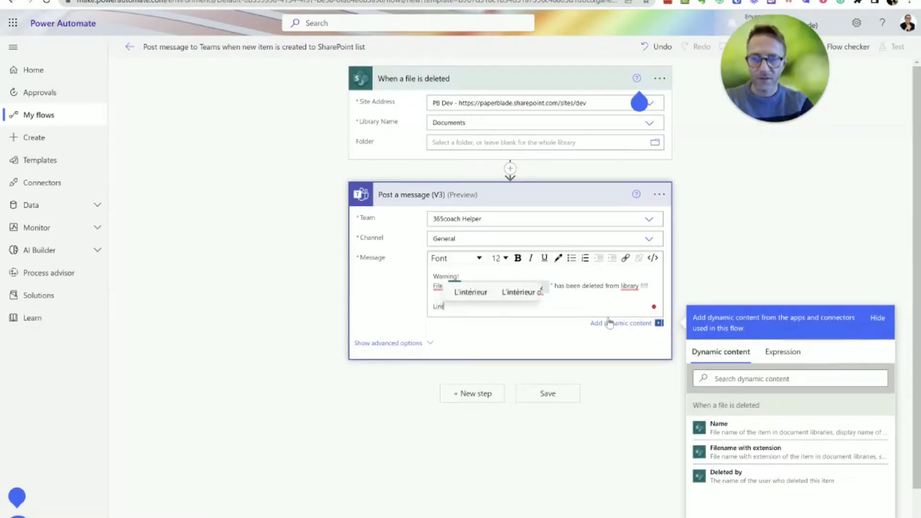
key(BackSpace)
text(k to library)
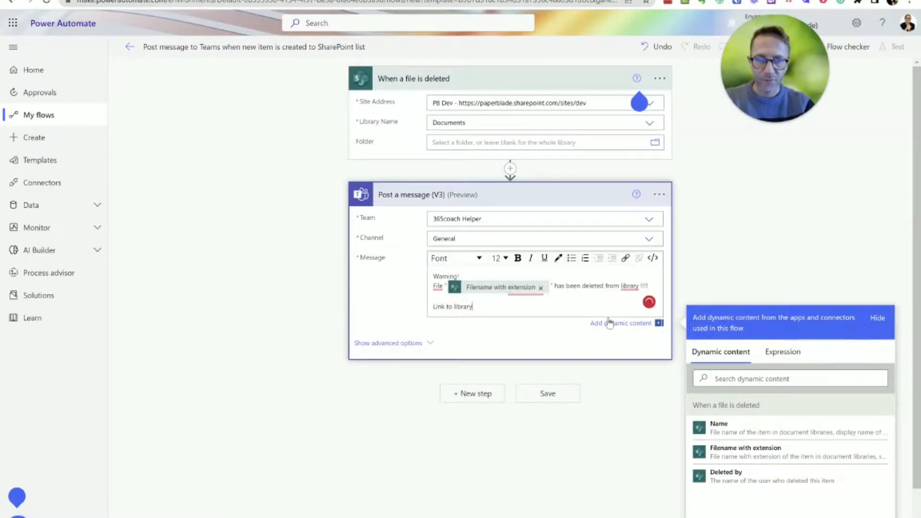
text(: click here)
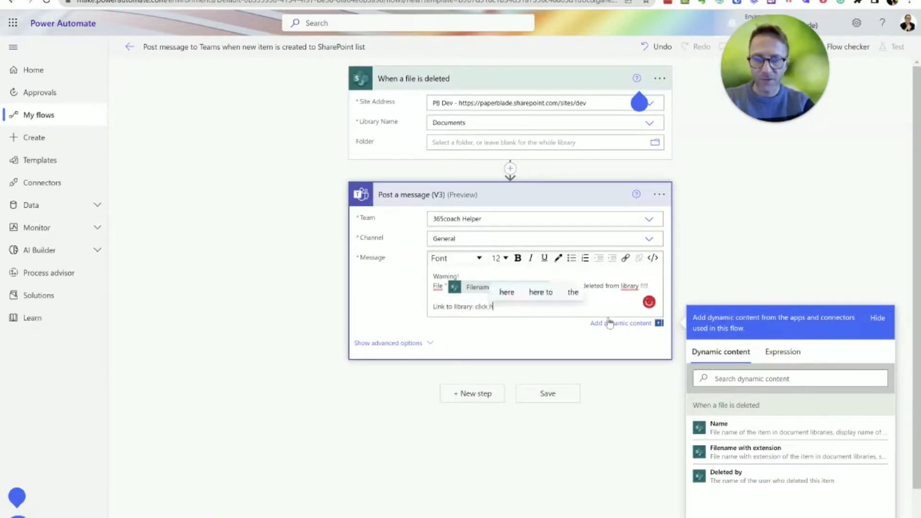
- Create a hyperlink on the words "click here" and paste the copied library address as its link target
key(ctrl+shift+Left)
key(ctrl+shift+Left)
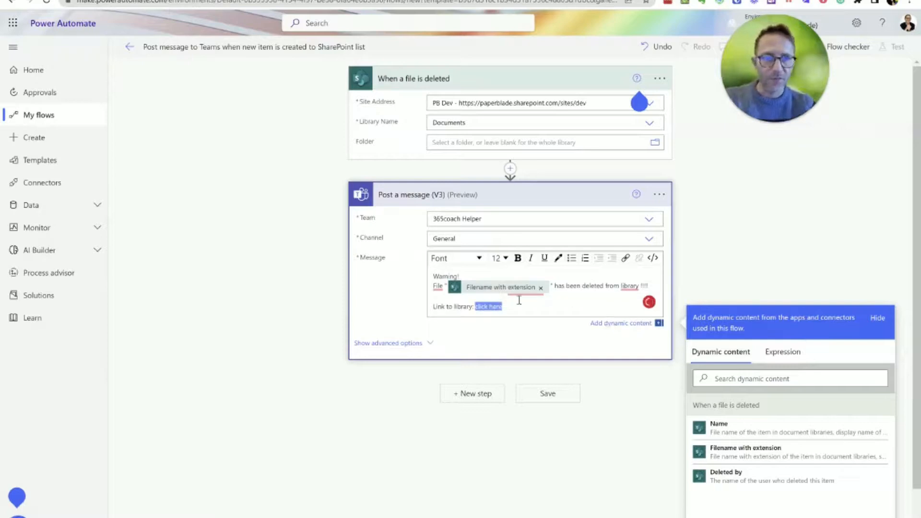
click(626, 259)
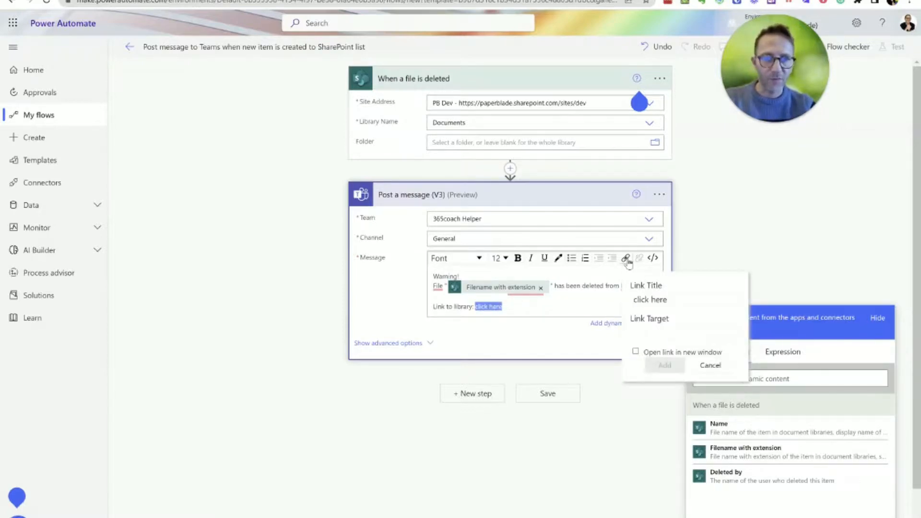
click(677, 338)
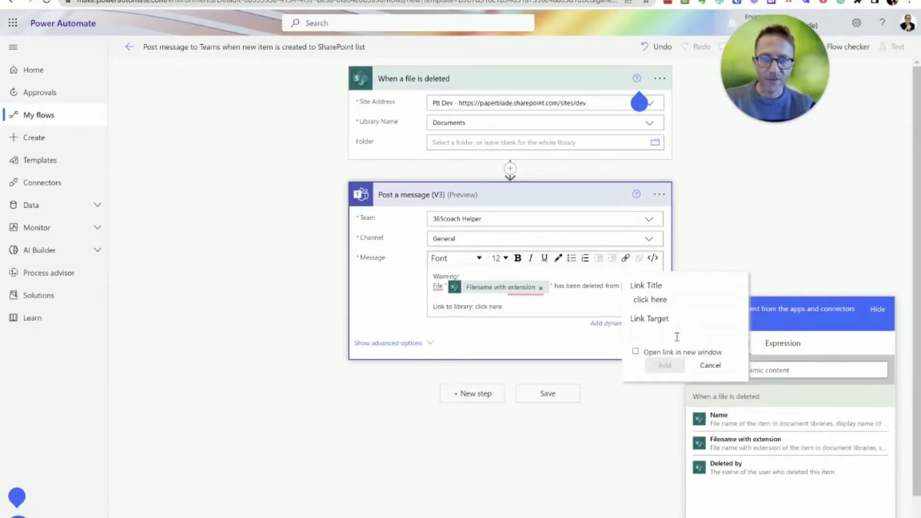
key(ctrl+v)
- Remove the viewid parameter from the end of the link target
key(ctrl+shift+Left)
key(ctrl+shift+Left)
key(ctrl+shift+Left)
key(ctrl+shift+Left)
key(ctrl+shift+Left)
key(ctrl+shift+Left)
key(ctrl+shift+Left)
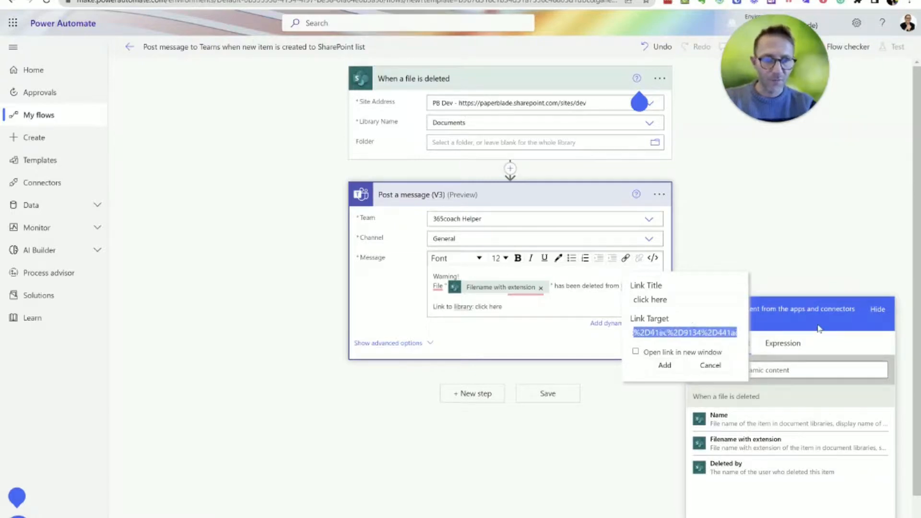
key(ctrl+shift+Right)
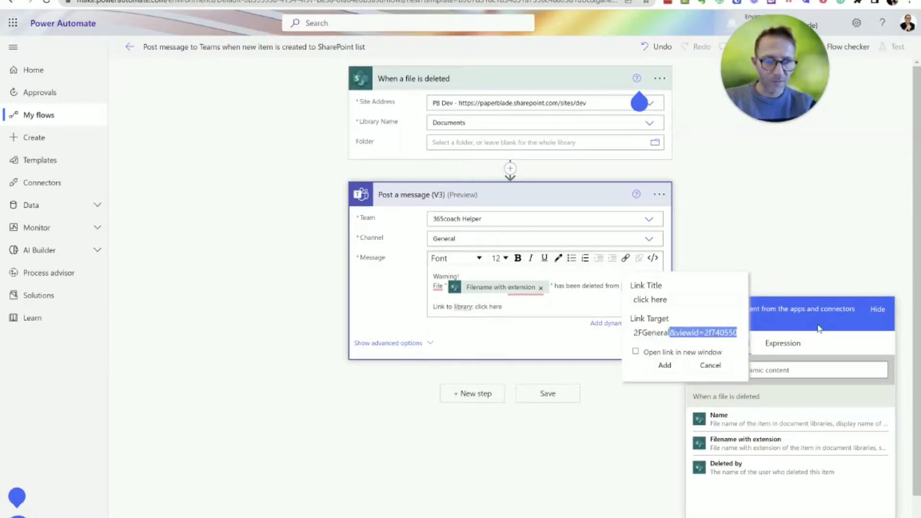
key(BackSpace)
- Trim "%2FGeneral" from the link target so it ends at Shared%20Documents, and add the link to the message
key(ctrl+shift+Left)
key(ctrl+shift+Left)
key(ctrl+shift+Left)
key(ctrl+shift+Left)
key(ctrl+shift+Left)
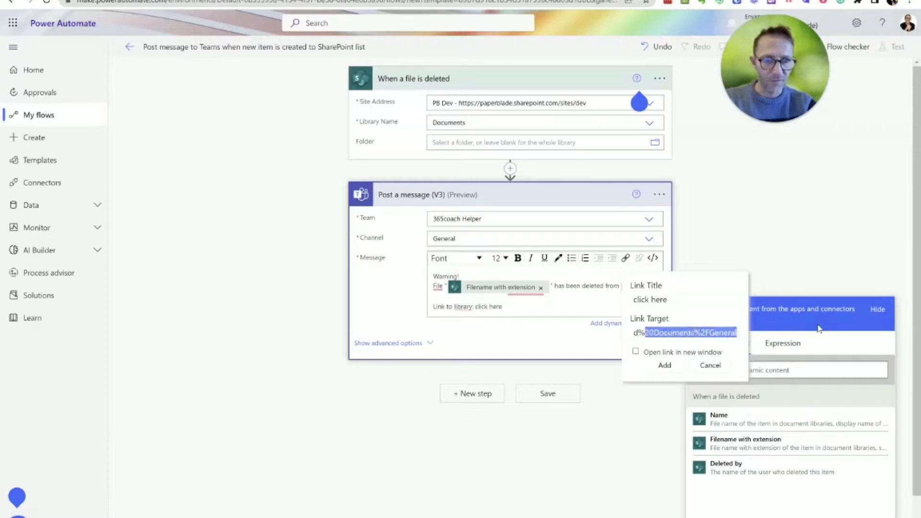
key(ctrl+shift+Right)
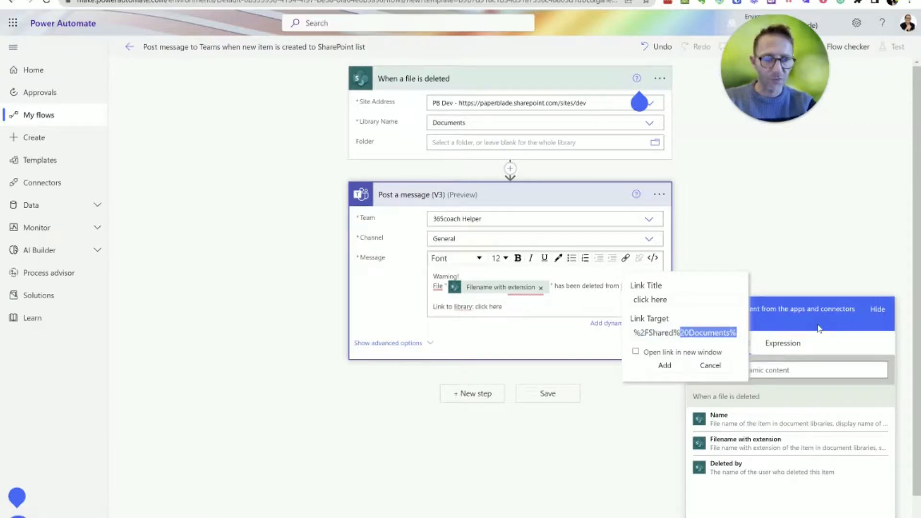
key(ctrl+shift+Right)
key(ctrl+shift+Right)
key(ctrl+shift+Right)
key(ctrl+shift+Left)
key(ctrl+shift+Left)
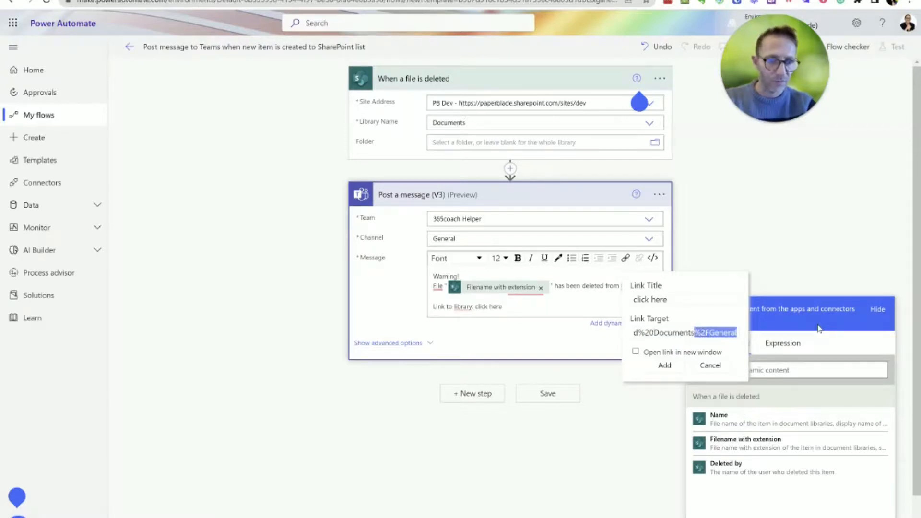
key(BackSpace)
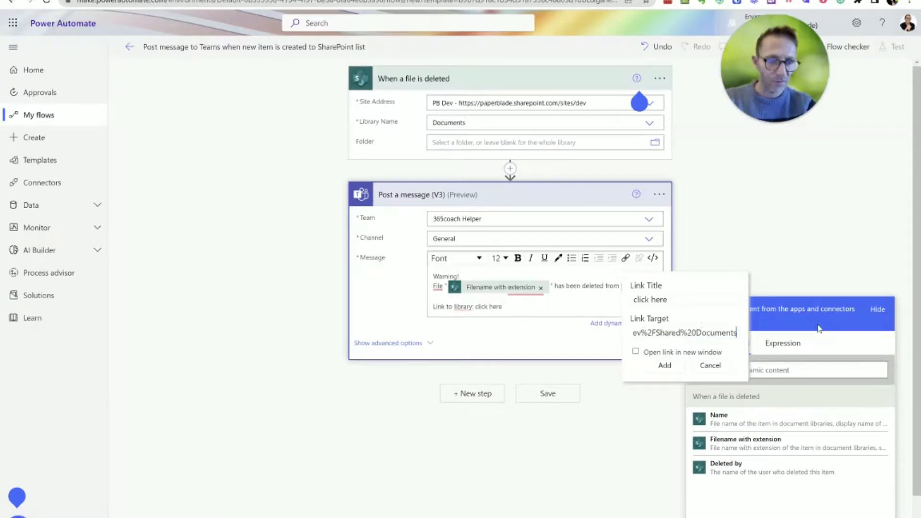
click(664, 365)
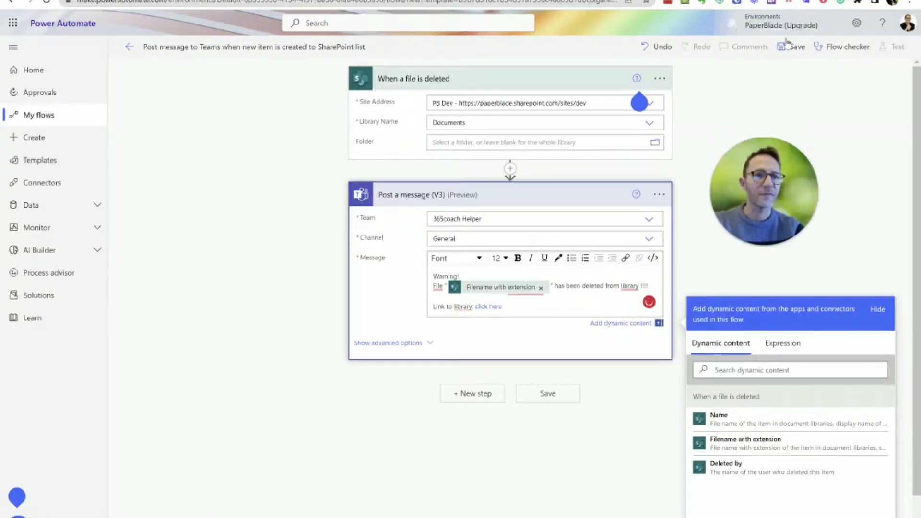
- Save the flow and start a manual test run that waits for the starting action
click(792, 46)
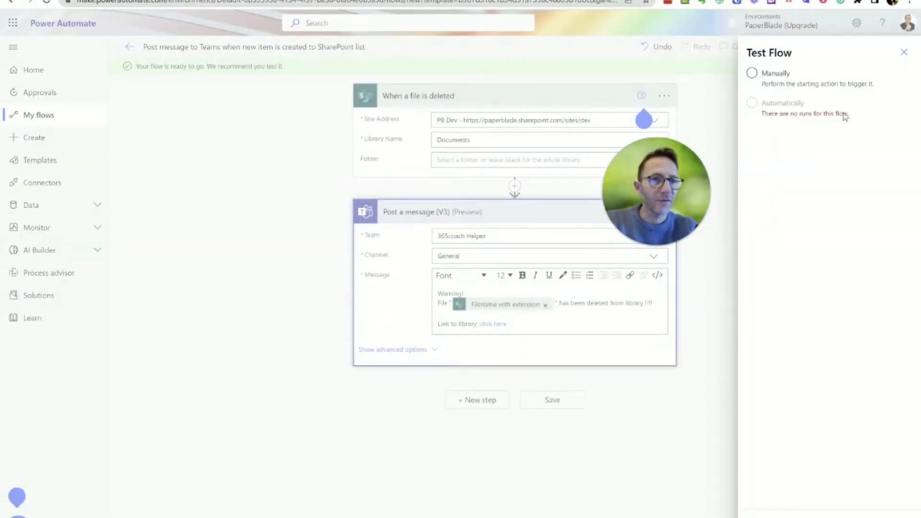
click(753, 76)
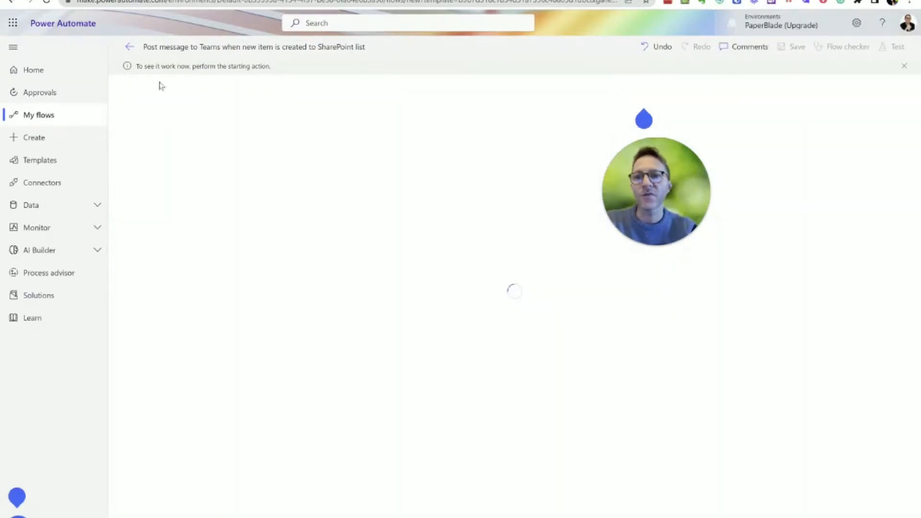
drag(140, 68, 272, 71)
click(276, 69)
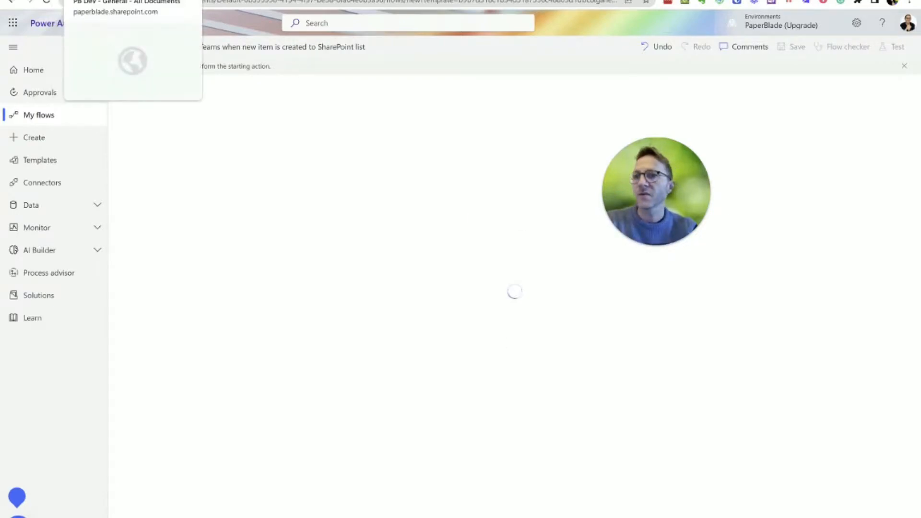
- In the SharePoint library, dismiss the flow templates pane and delete the first Session Confirmation document from the General folder to trigger the flow
click(106, 1)
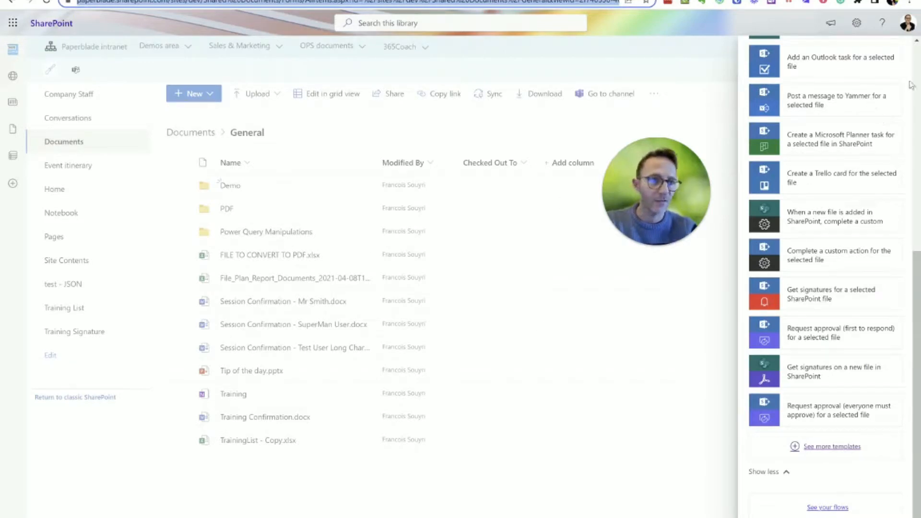
scroll(916, 65, up, 5)
click(895, 57)
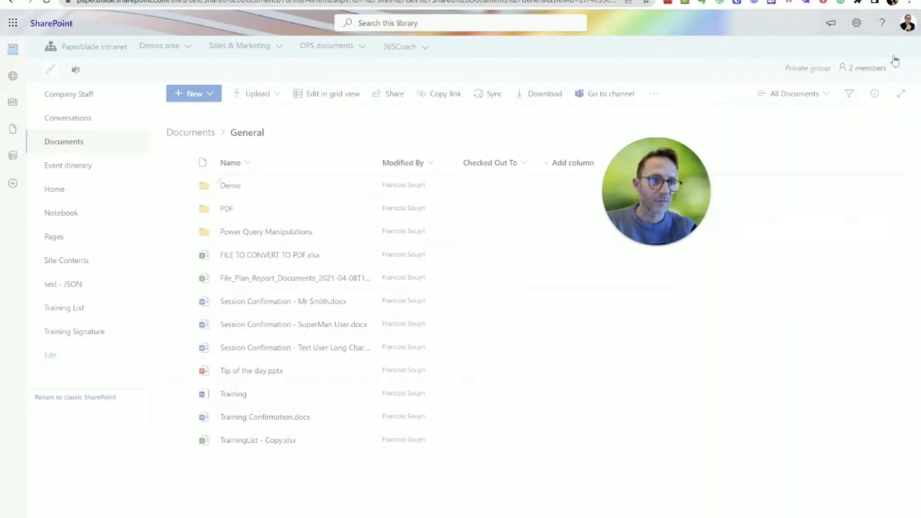
click(179, 301)
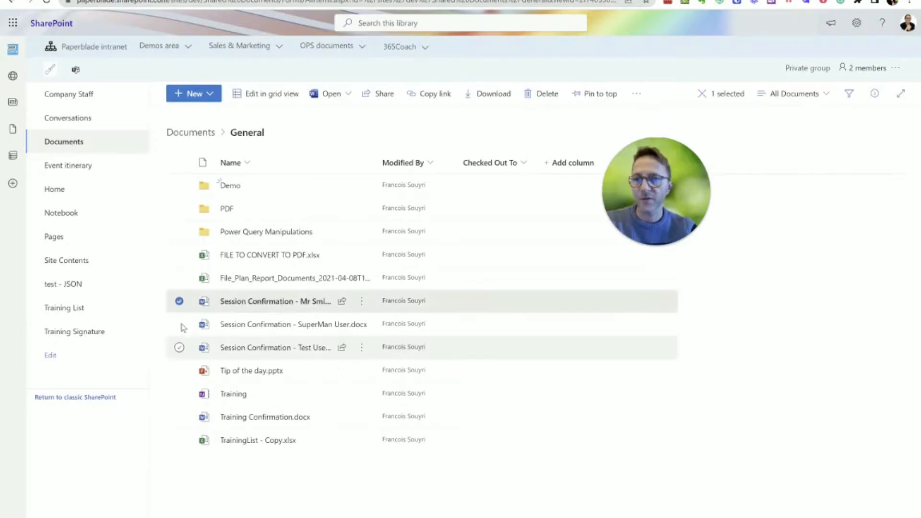
key(Delete)
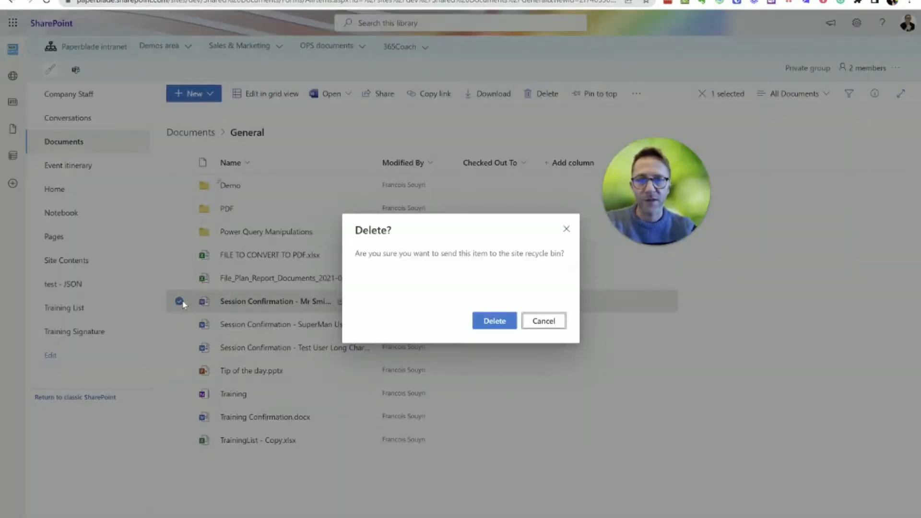
click(476, 328)
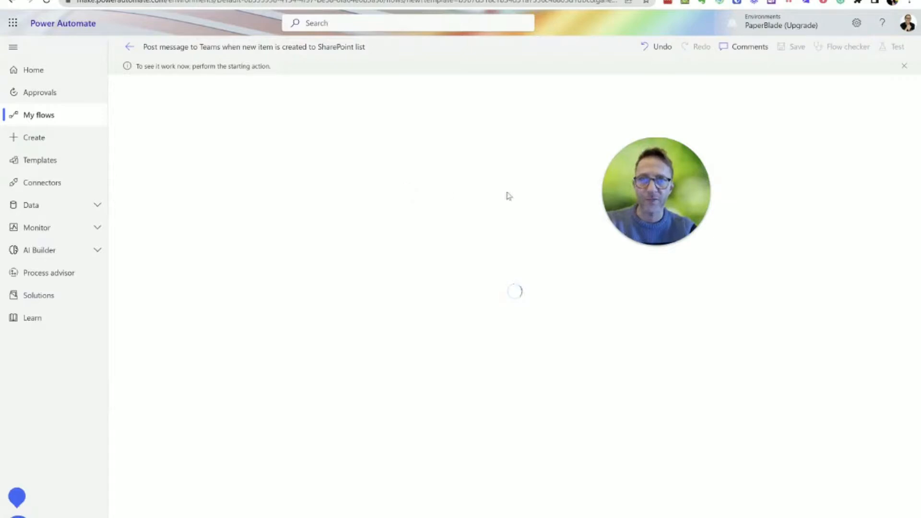
mouse_move(640, 245)
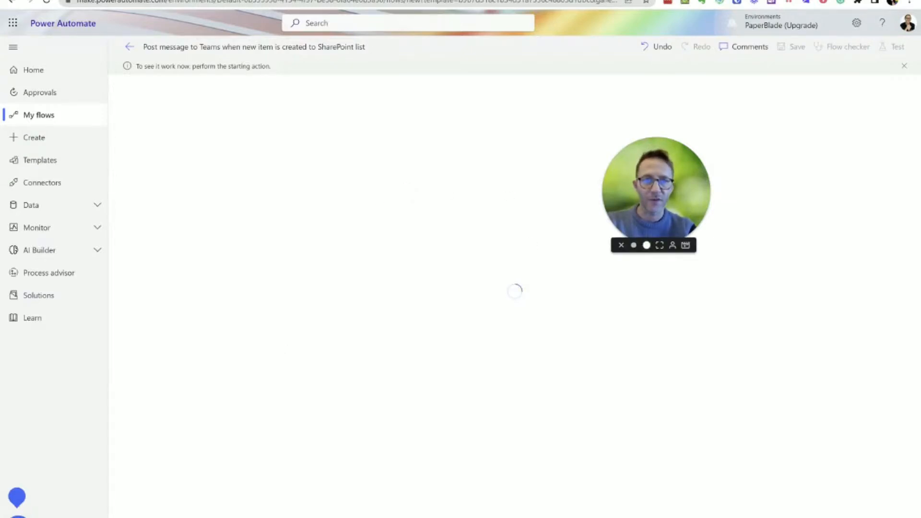
click(646, 245)
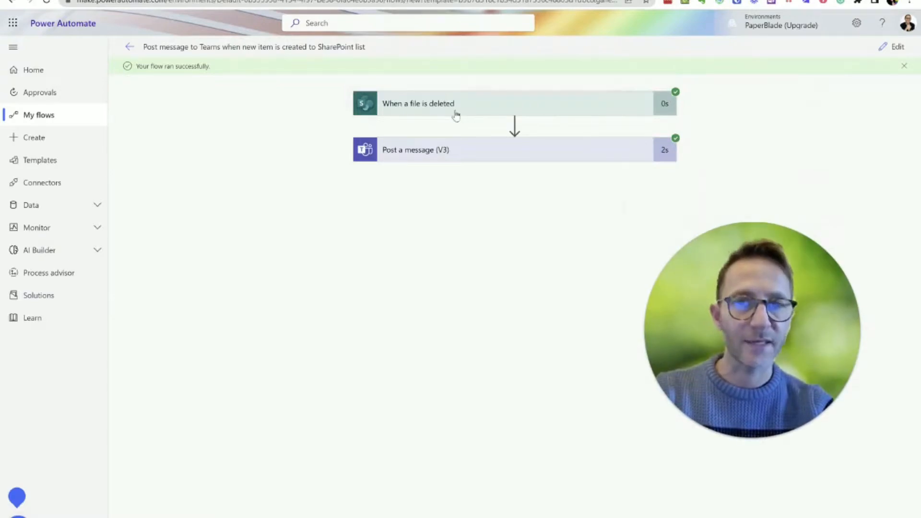
- Examine the site address and library name inputs of the "When a file is deleted" trigger in the test run
click(455, 115)
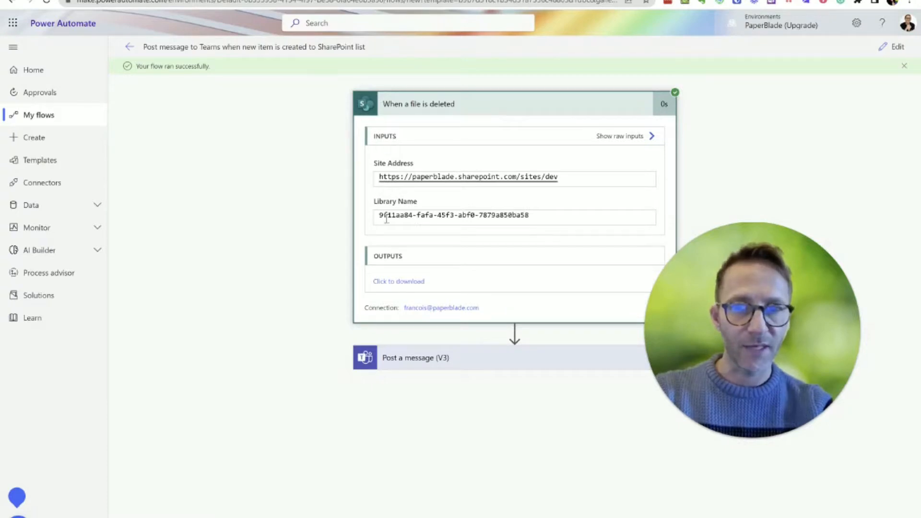
drag(387, 218, 538, 216)
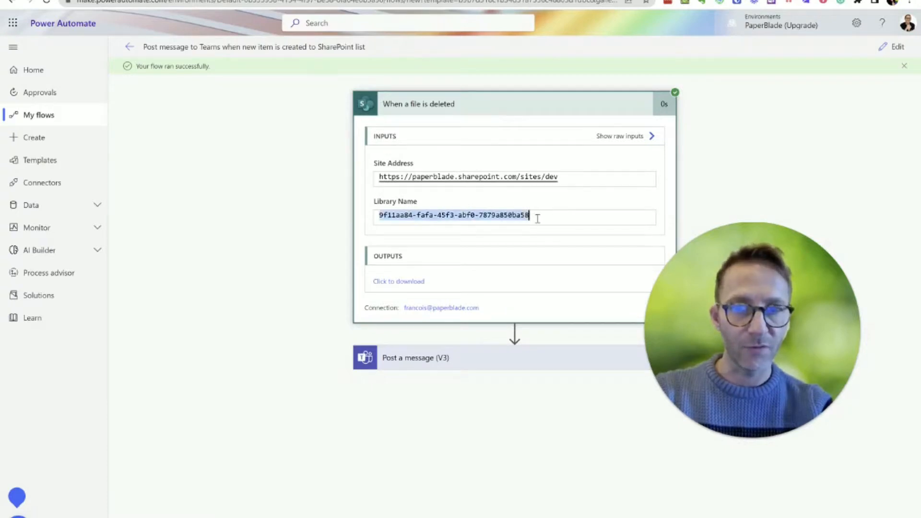
- Examine the team, channel and message inputs of the "Post a message (V3)" action, including the deleted file's name
click(457, 368)
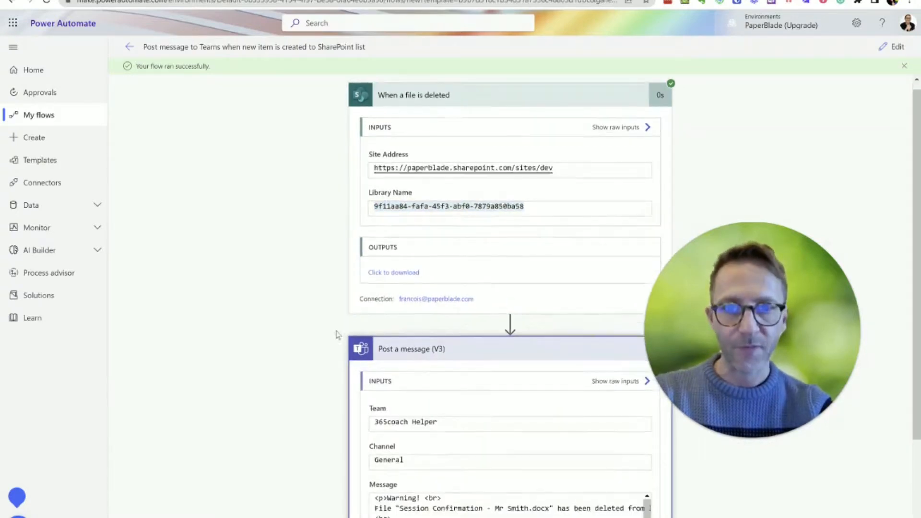
scroll(504, 422, down, 2)
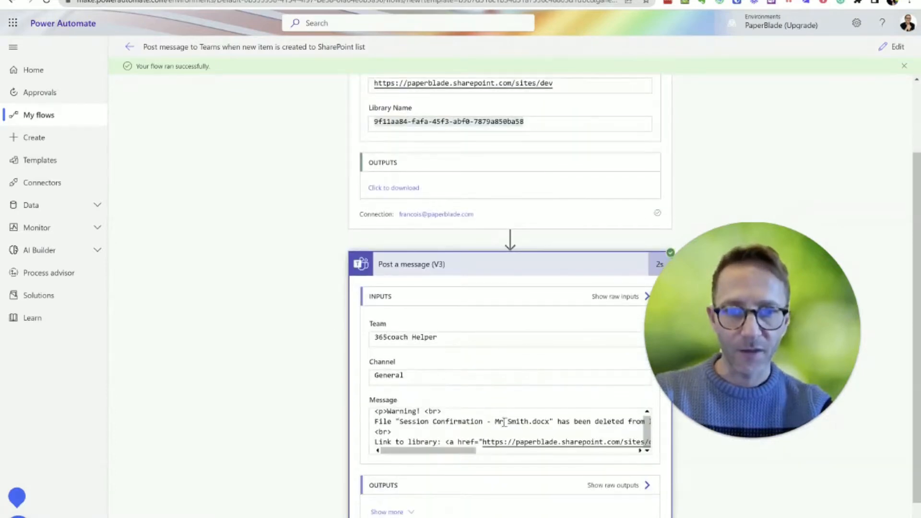
drag(399, 422, 551, 422)
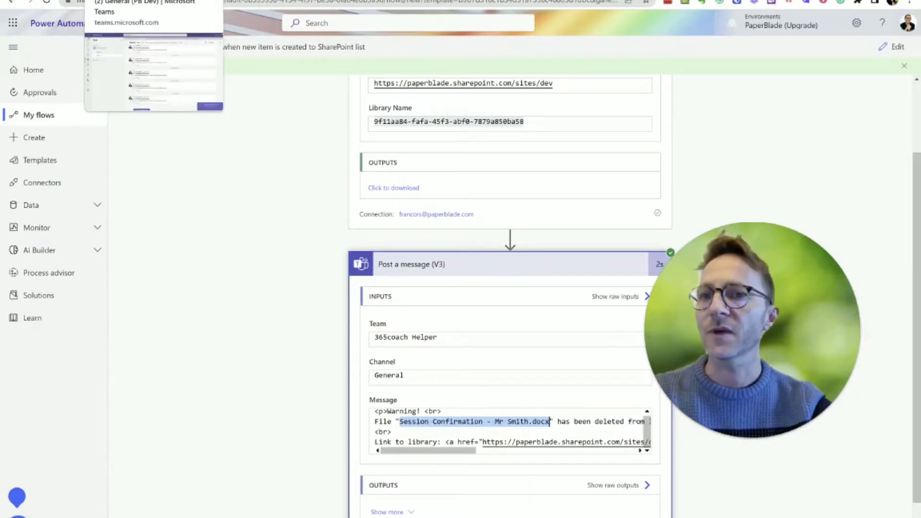
- Switch to Microsoft Teams and view the posts in the General channel of the 365coach Helper team
click(115, 0)
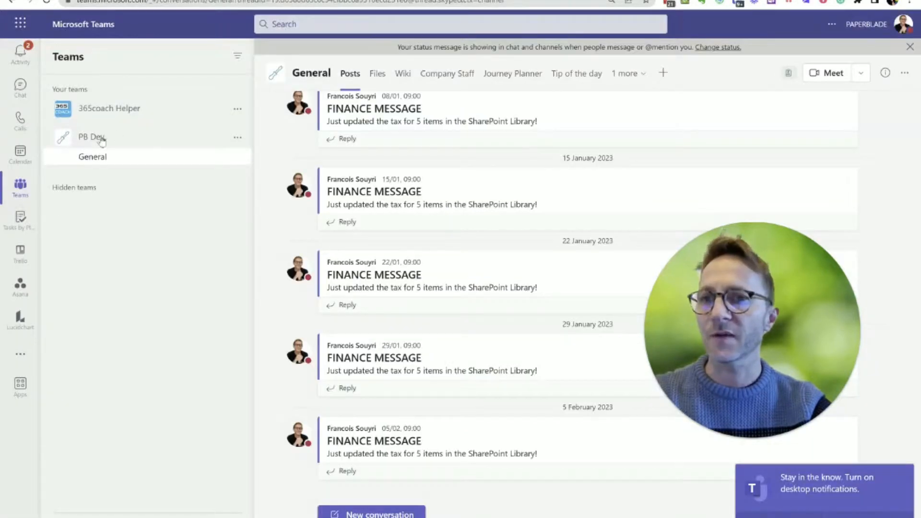
click(128, 107)
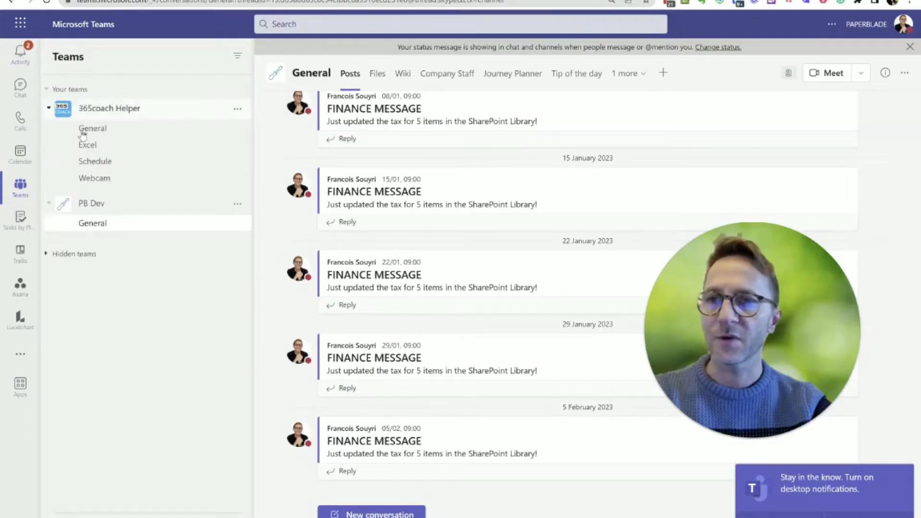
click(114, 128)
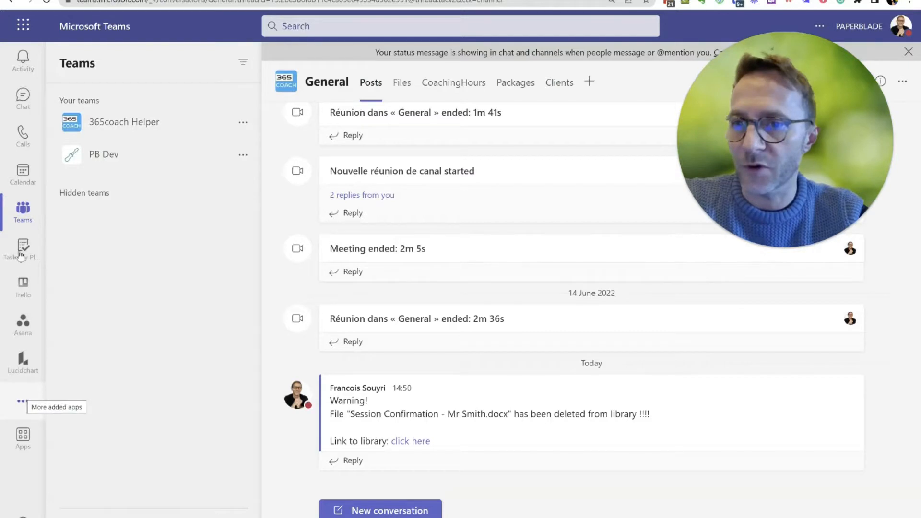
- Open the Power Automate app inside Teams
click(22, 405)
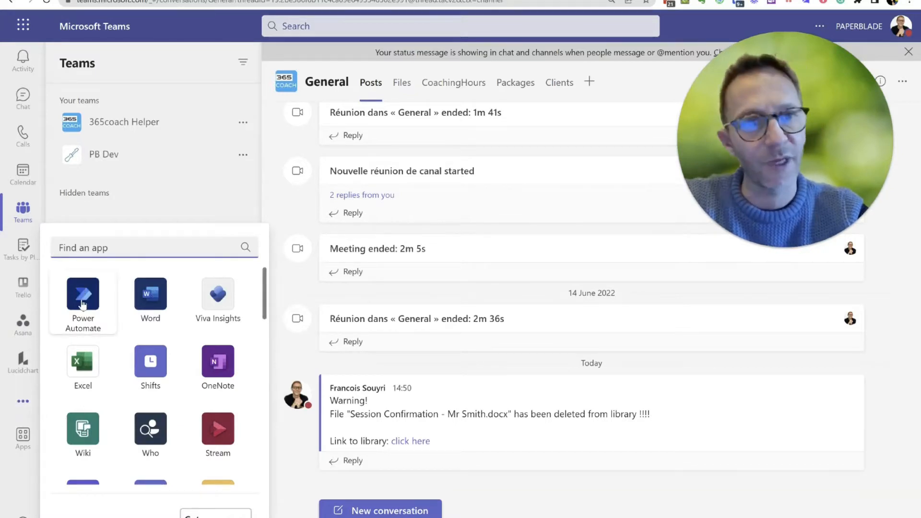
click(103, 306)
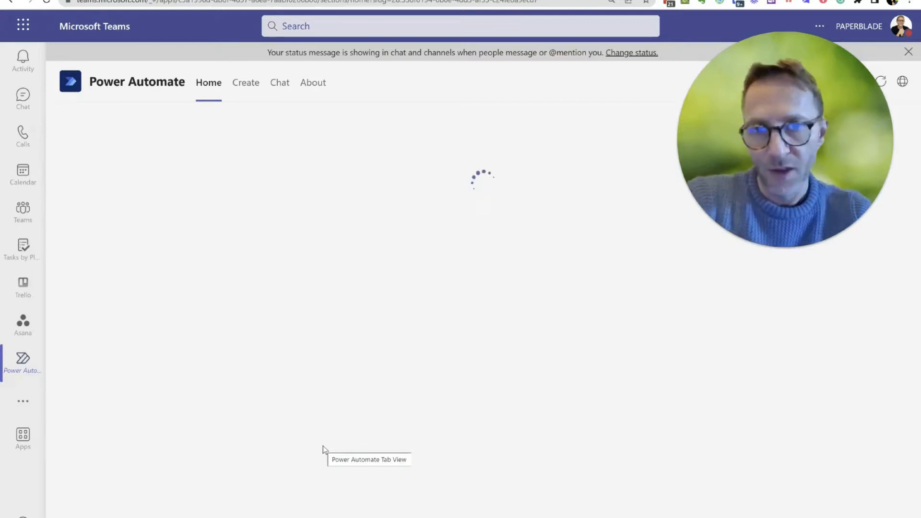
mouse_move(766, 249)
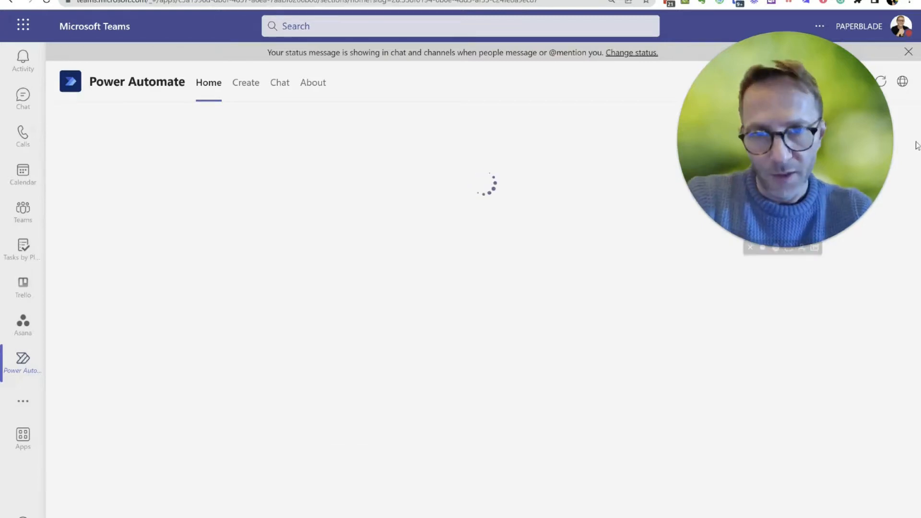
click(763, 248)
drag(724, 148, 733, 35)
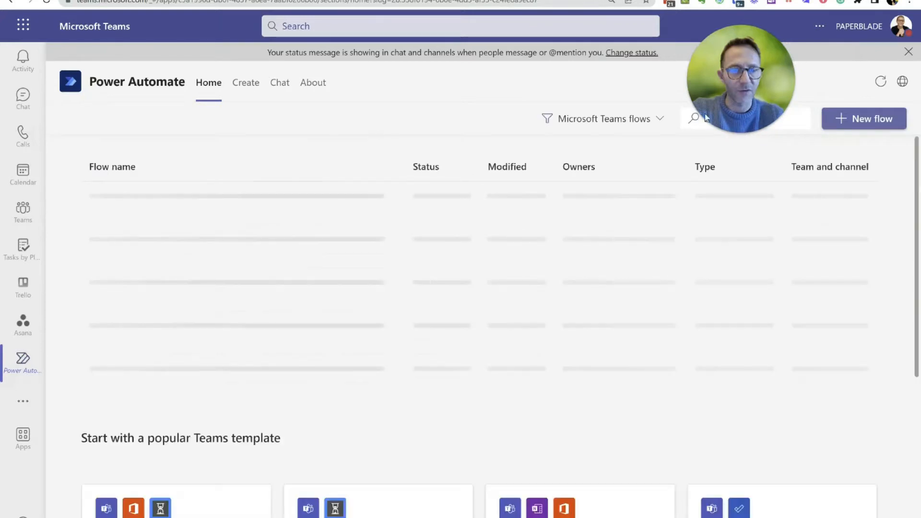
drag(693, 88, 458, 86)
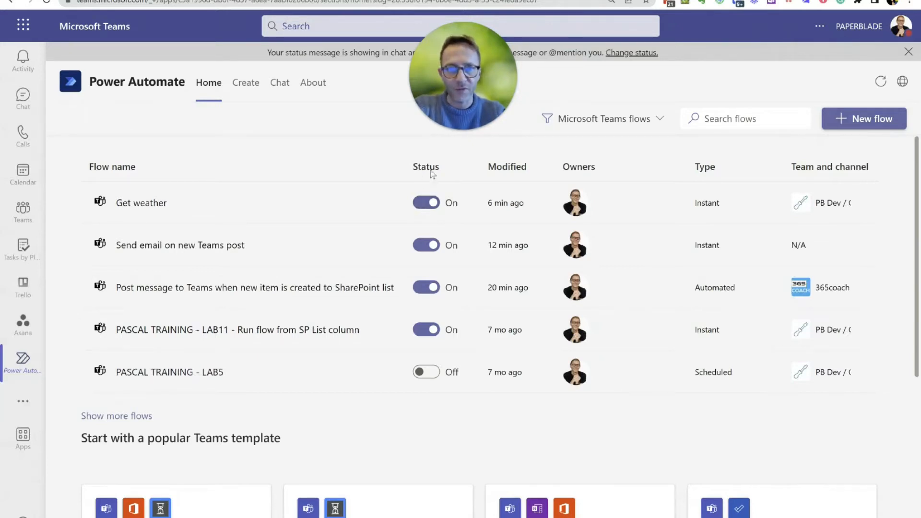
- Turn off the "Get weather" and "Send email on new Teams post" flows
click(431, 204)
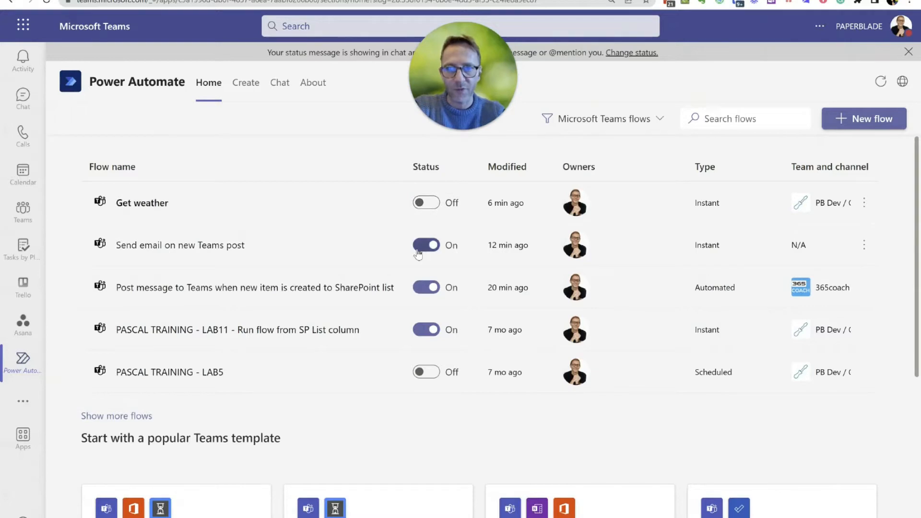
click(425, 248)
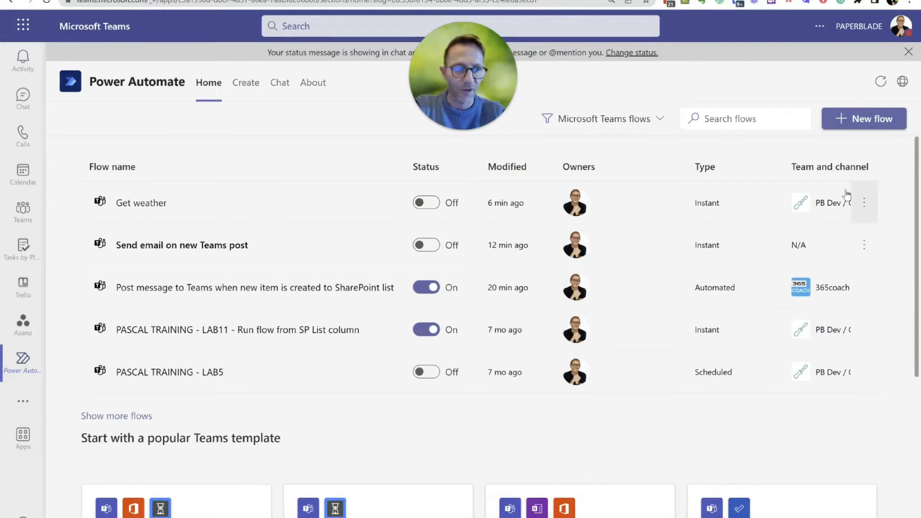
drag(824, 250, 780, 246)
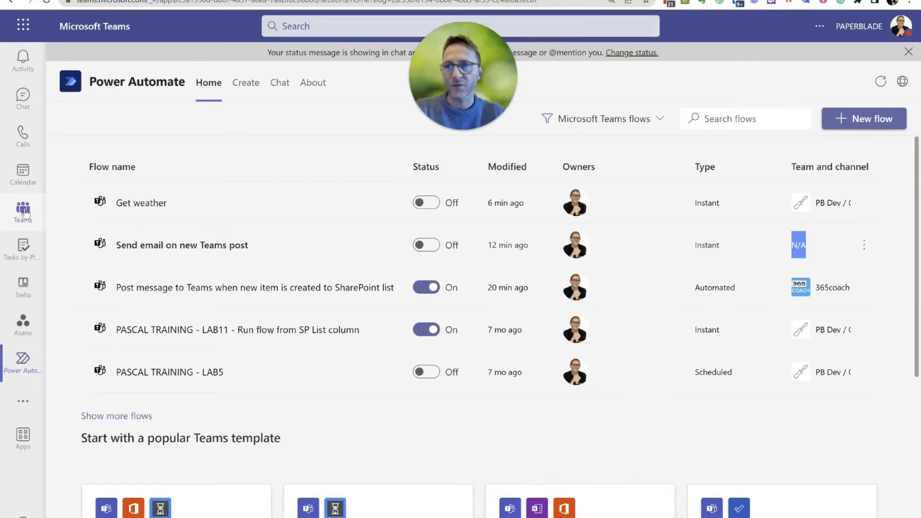
- Add a Power Automate tab to the General channel of the 365coach Helper team, without posting to the channel about it
click(26, 213)
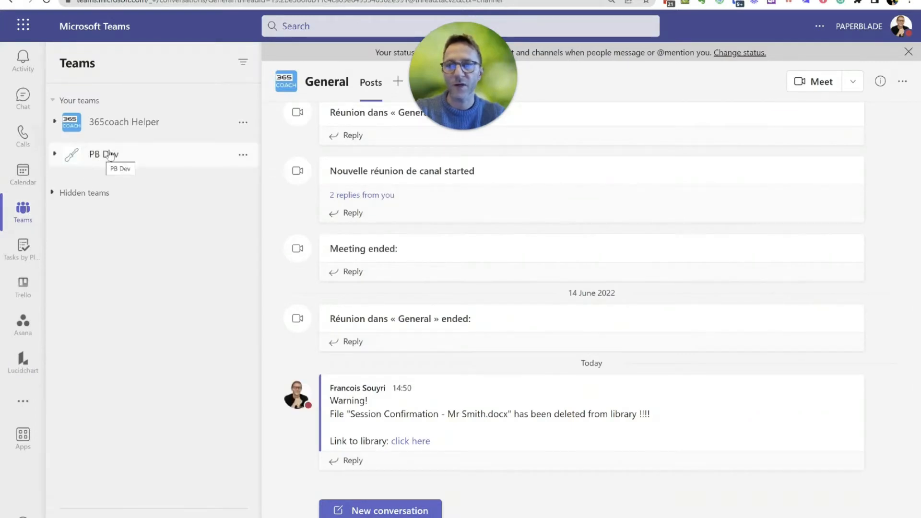
click(118, 124)
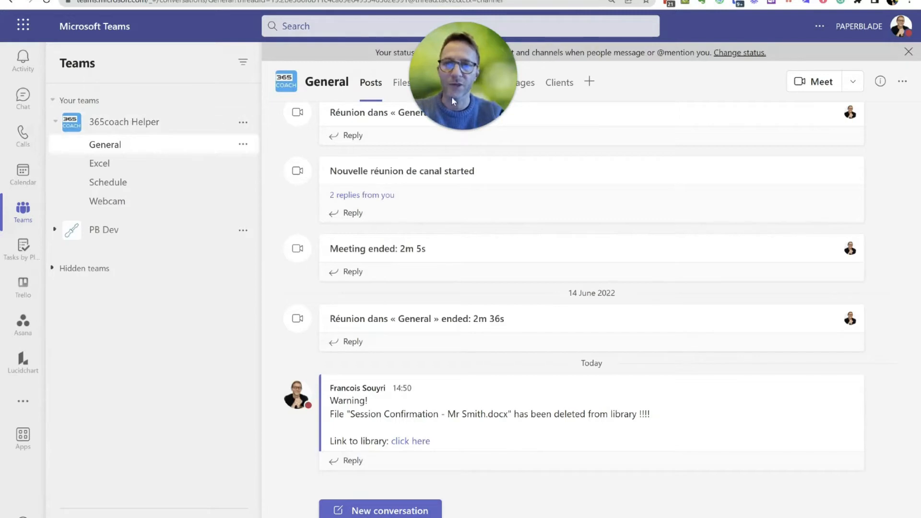
drag(455, 103, 828, 116)
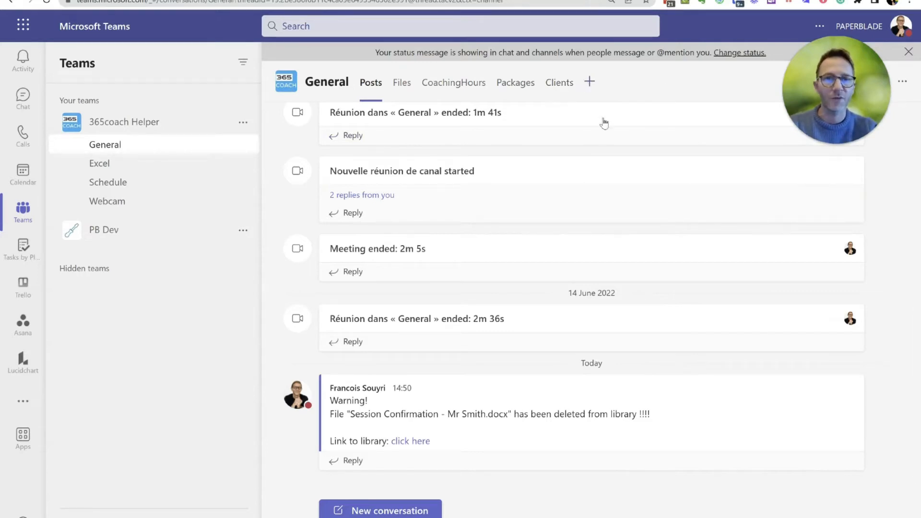
click(587, 84)
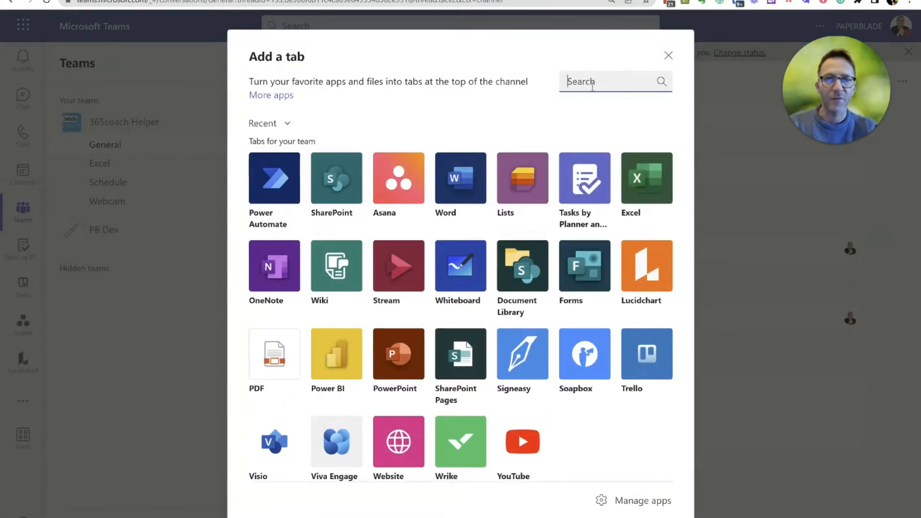
text(power)
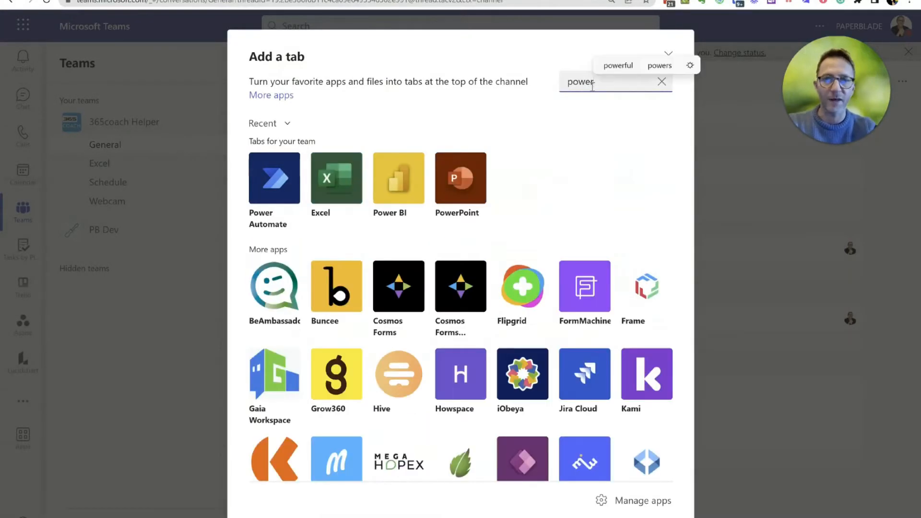
click(275, 178)
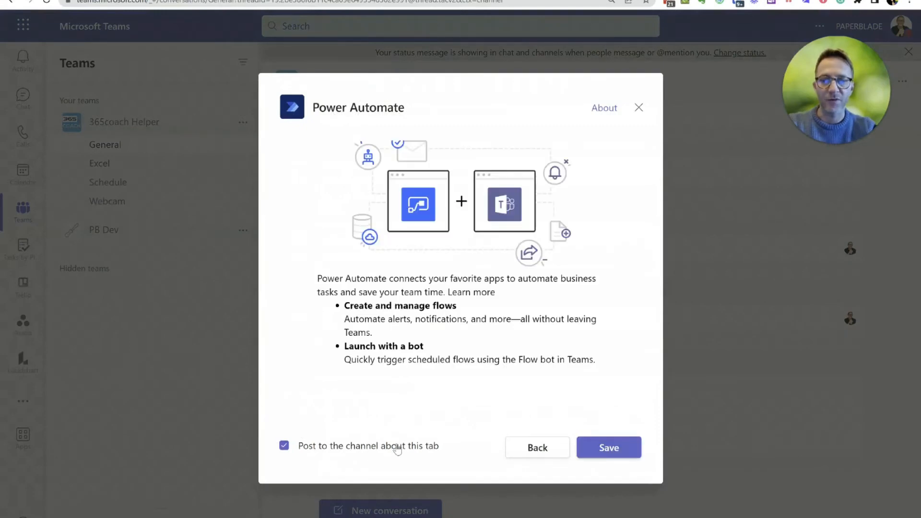
click(404, 448)
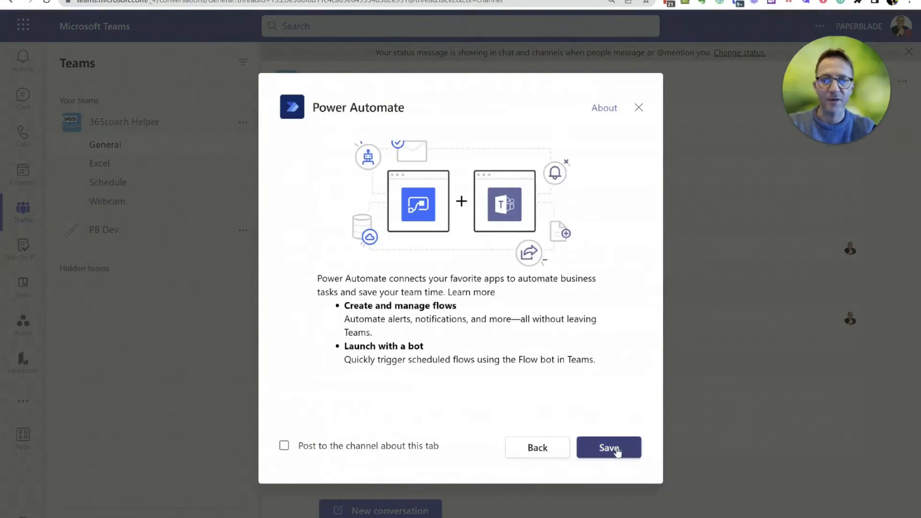
click(617, 450)
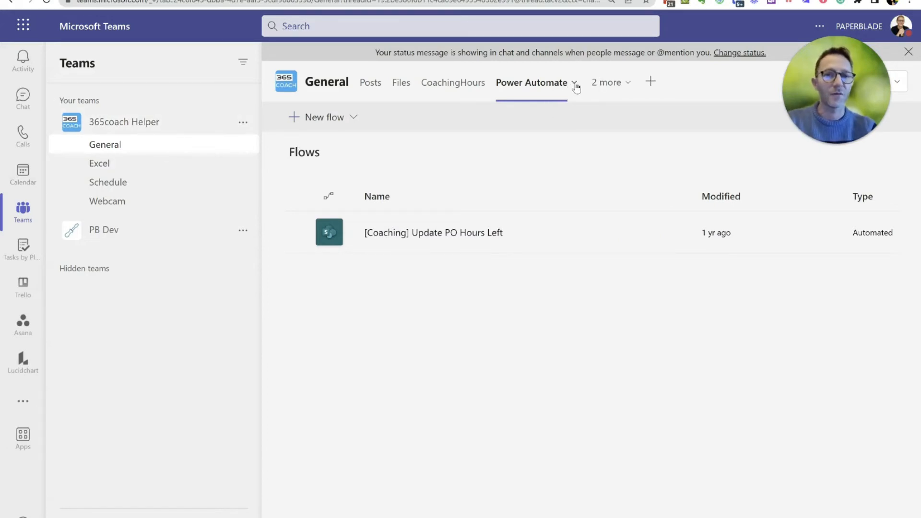
- Rename the channel's Power Automate tab as "Check Flow"
click(546, 95)
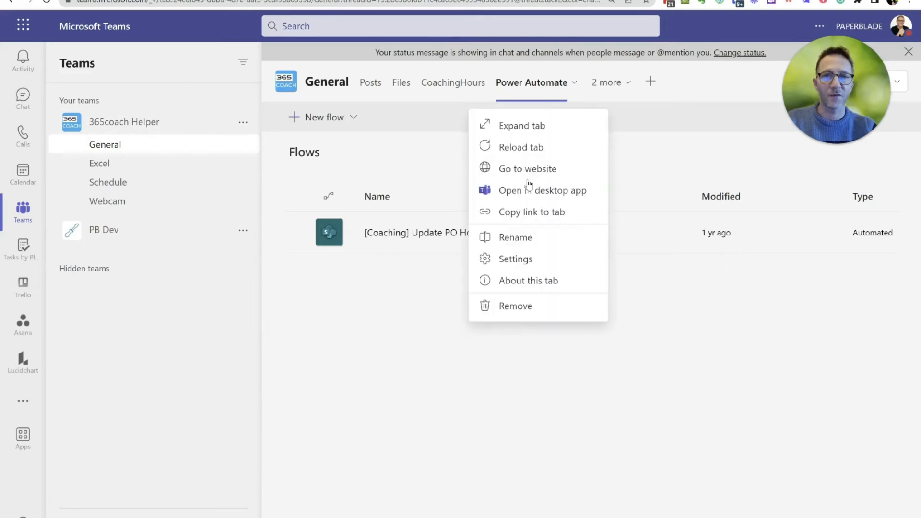
click(516, 238)
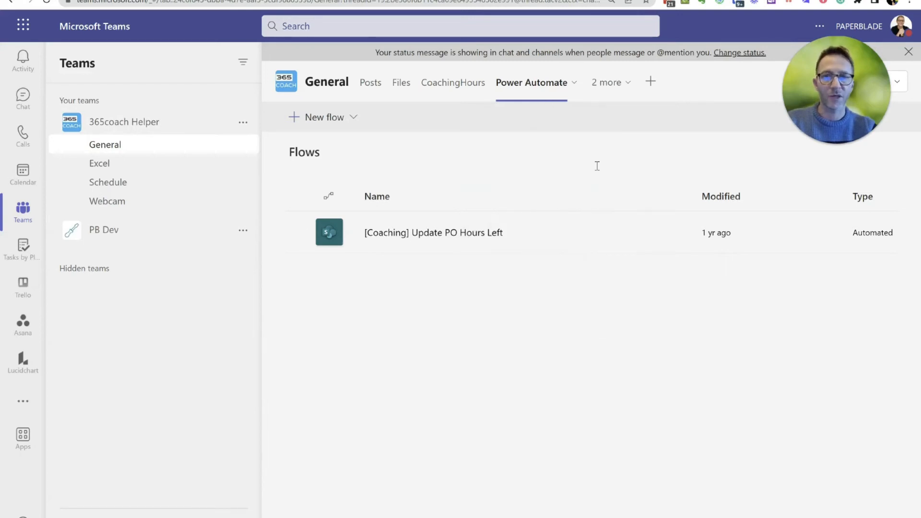
text(Ch)
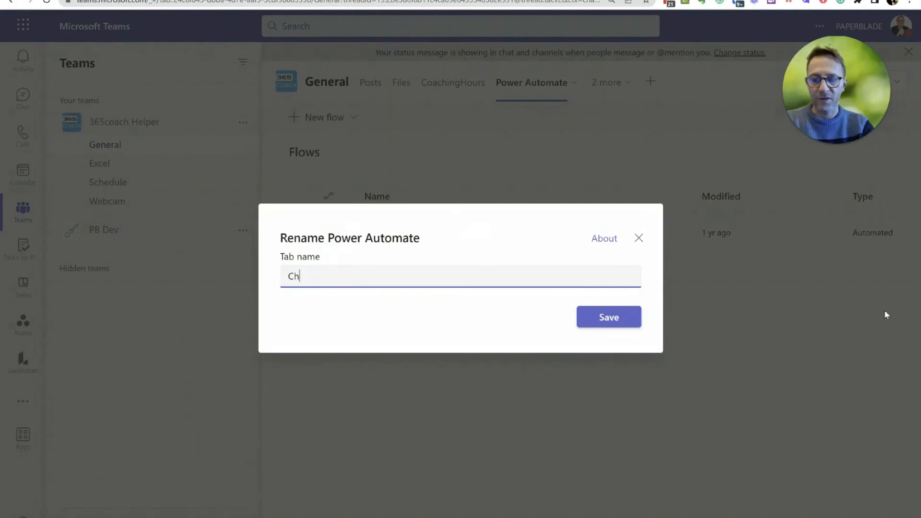
text(eck Flow)
key(Return)
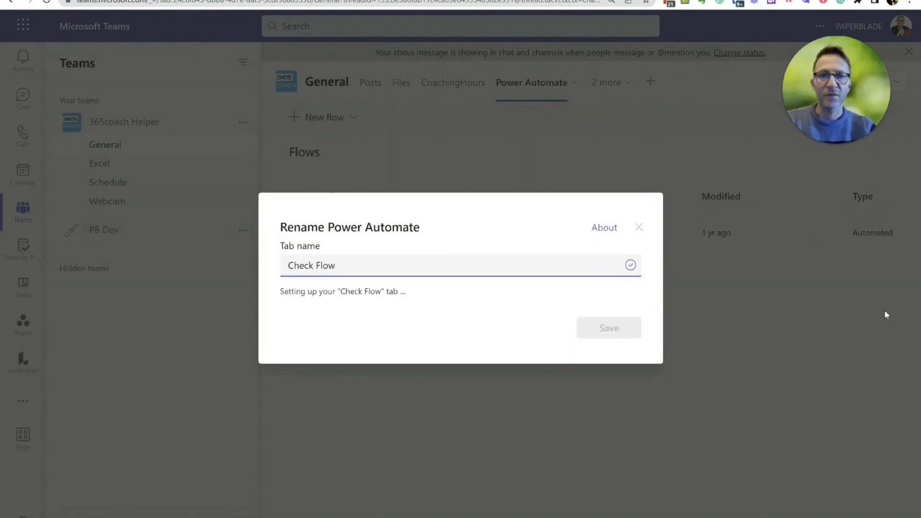